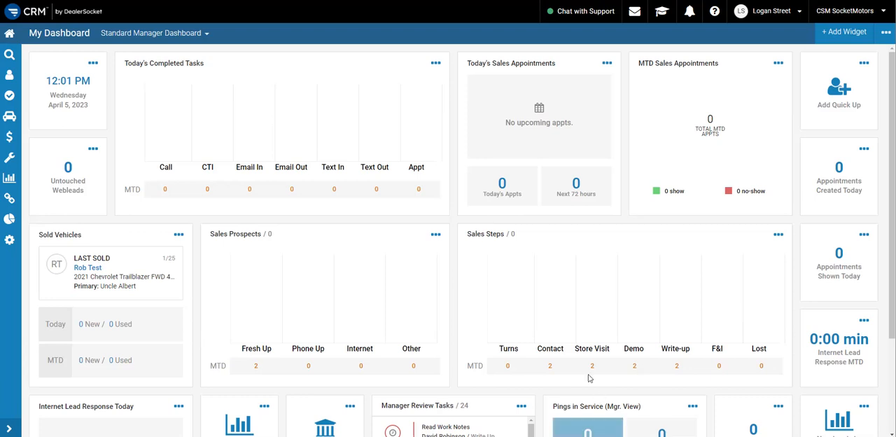
Open the Receipt Builder in the print settings of Desking Setup & Admin (Level 2)
left_click(8, 241)
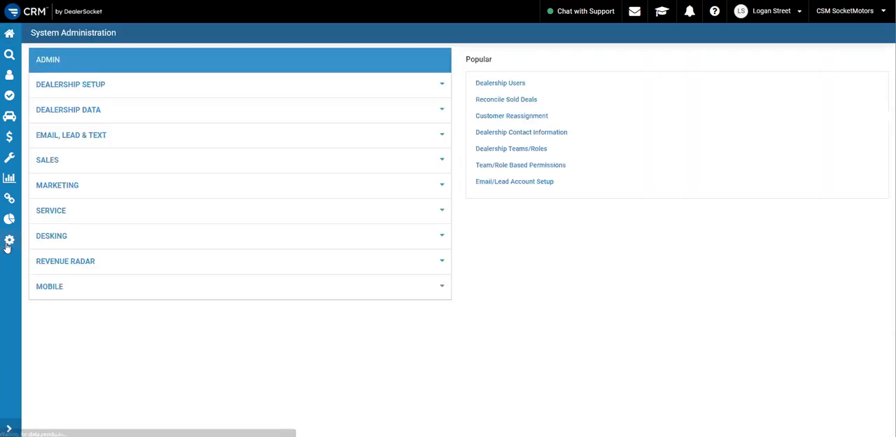
left_click(68, 245)
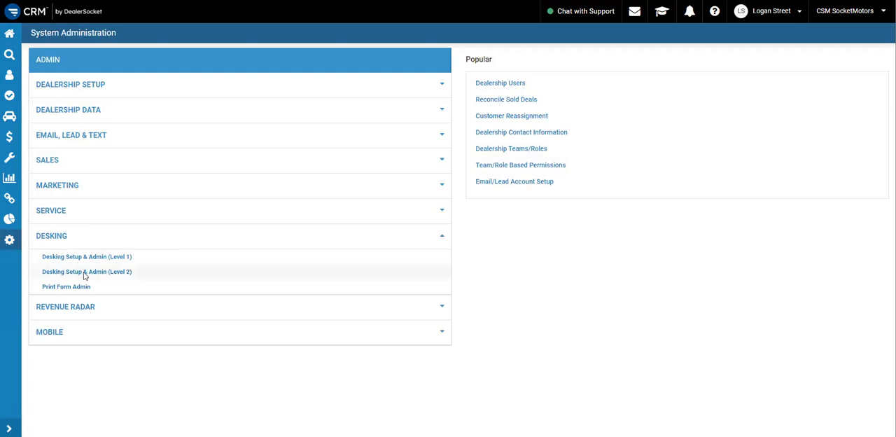
left_click(84, 273)
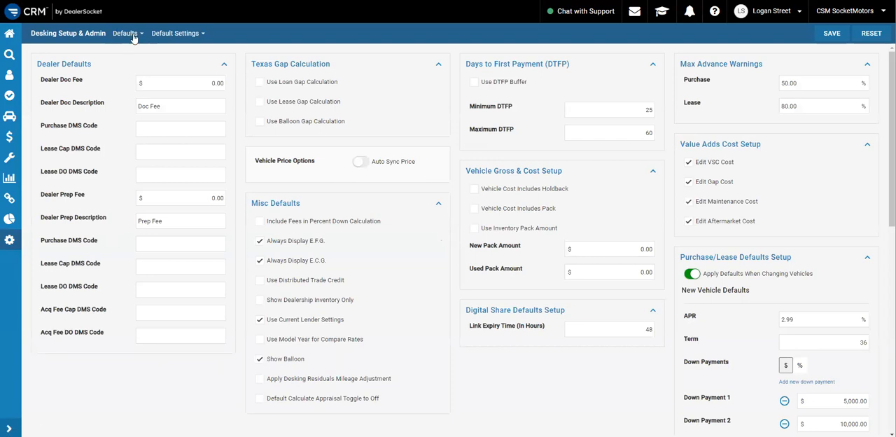
left_click(127, 35)
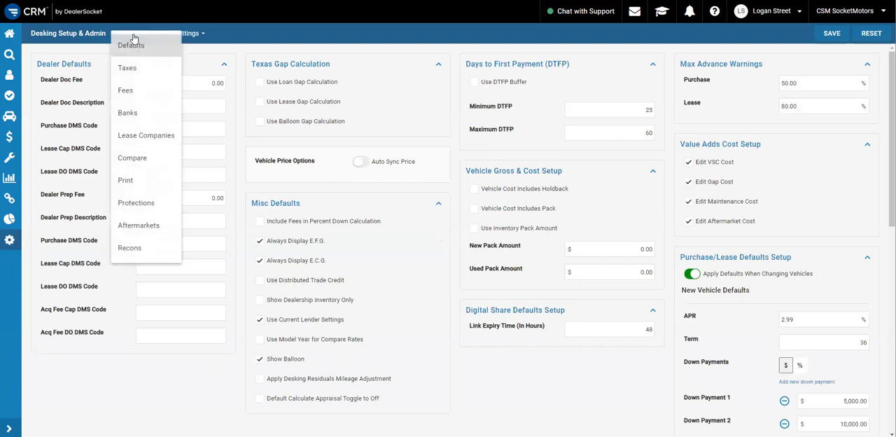
left_click(128, 182)
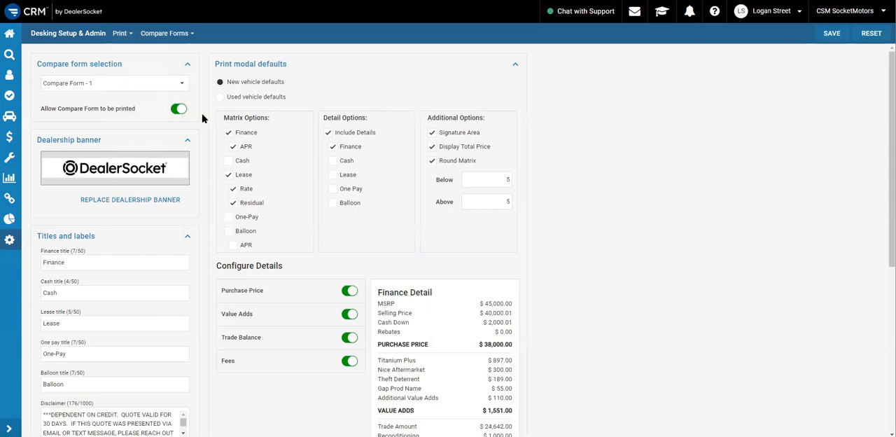
left_click(175, 34)
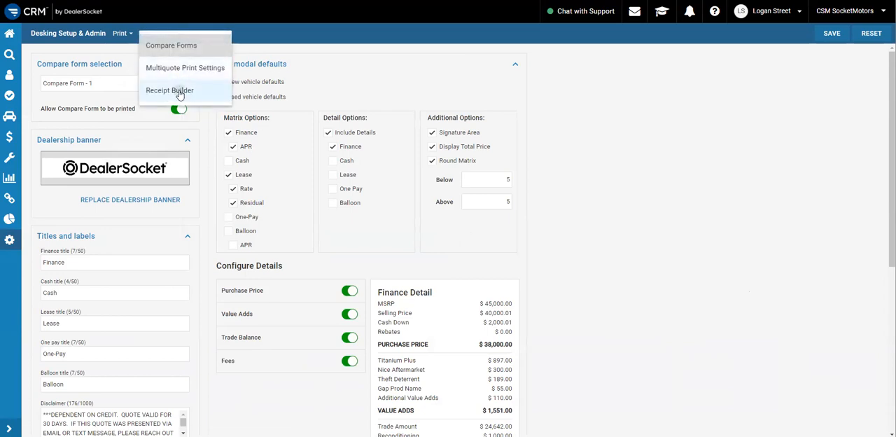
left_click(179, 92)
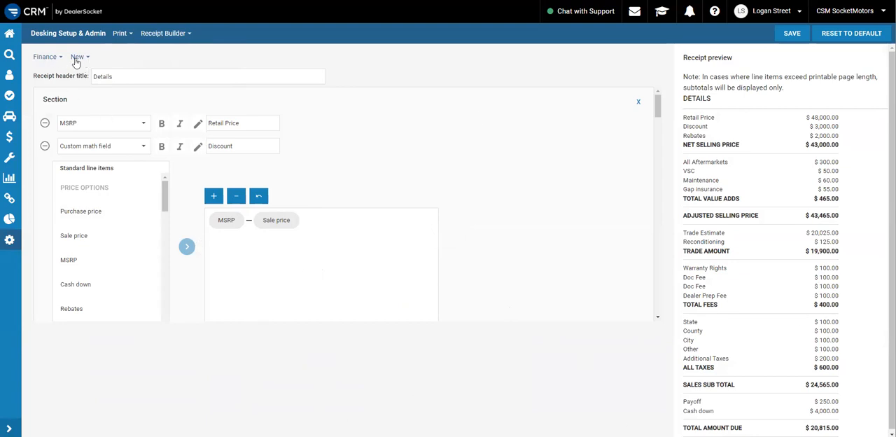
Examine the receipt's deal-type choices, its New and Used vehicle choices, and the layout of its line-item sections
left_click(39, 58)
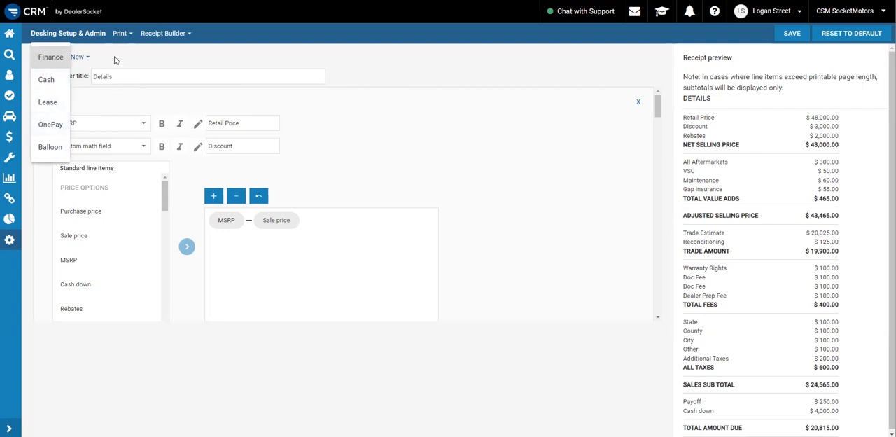
left_click(89, 63)
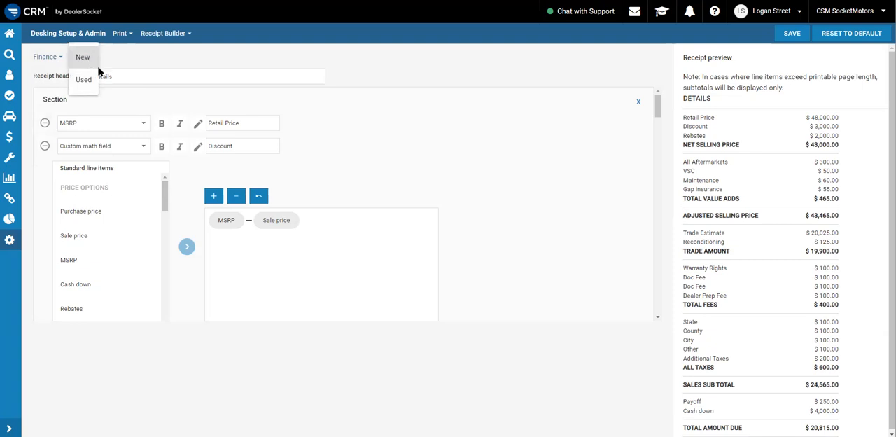
left_click(168, 64)
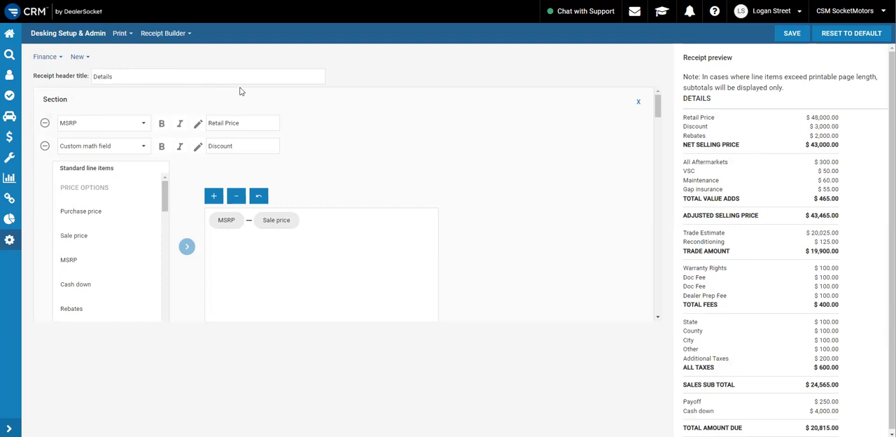
left_click(87, 59)
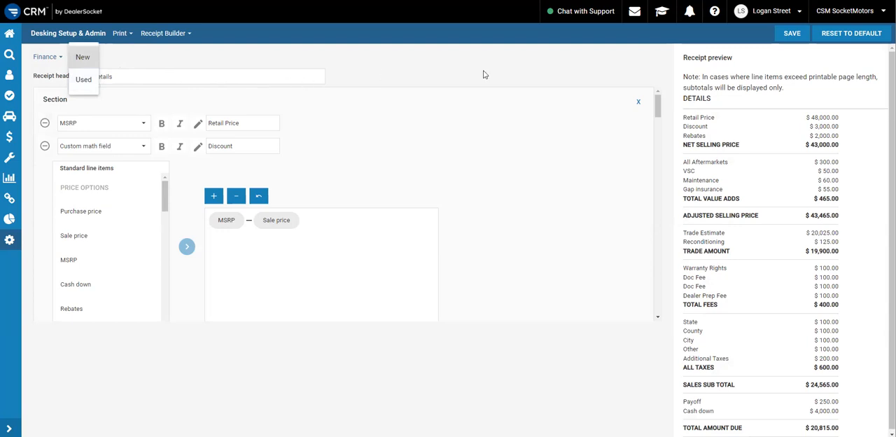
left_click(494, 71)
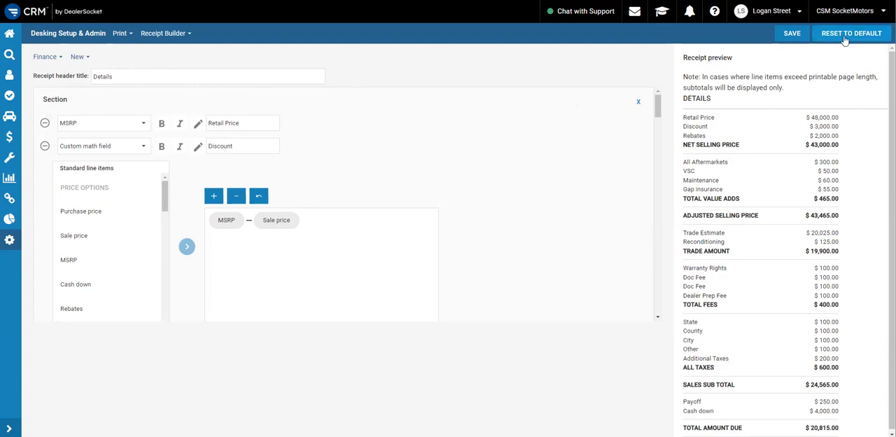
scroll(499, 290, "down", 5)
scroll(498, 290, "up", 5)
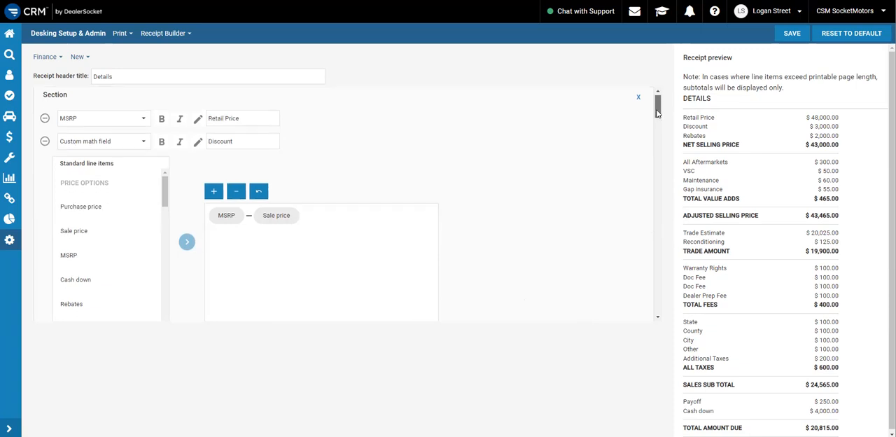
left_click_drag(658, 105, 642, 82)
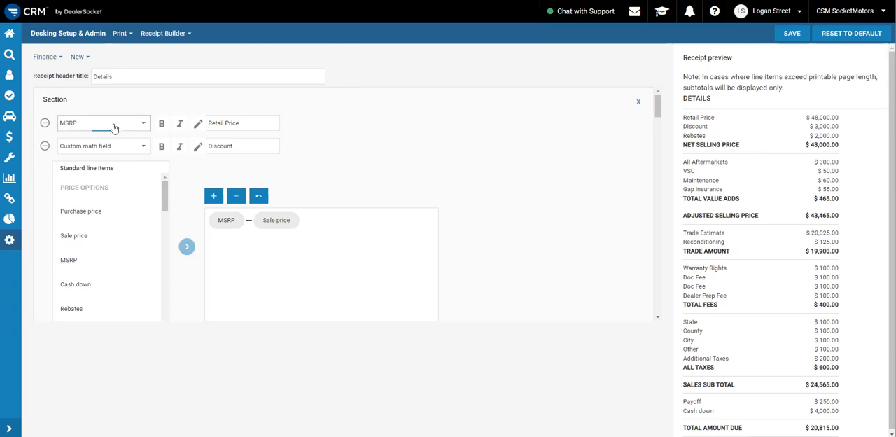
Change the custom name of the MSRP line item to "MSRP" and check it in the receipt preview
left_click(112, 125)
left_click(387, 118)
left_click_drag(248, 123, 203, 128)
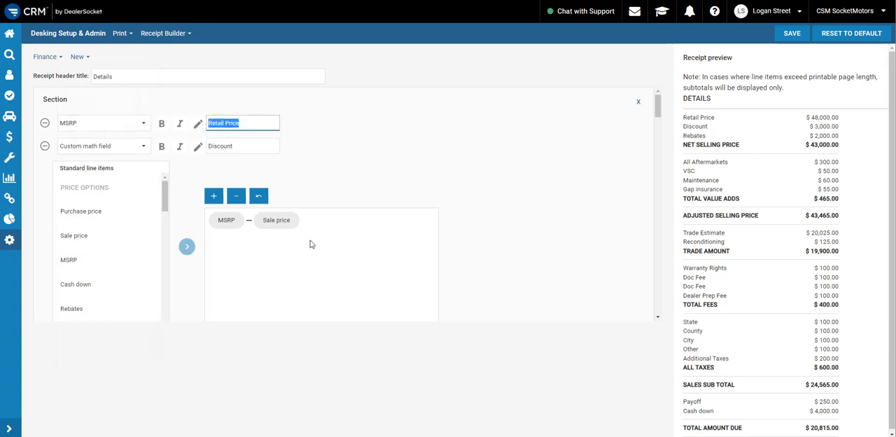
left_click(248, 124)
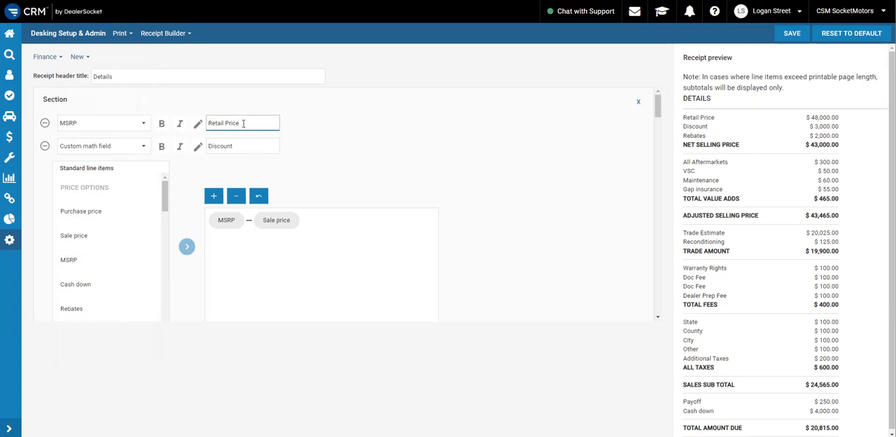
left_click_drag(243, 123, 204, 124)
type("MSRP")
left_click(425, 143)
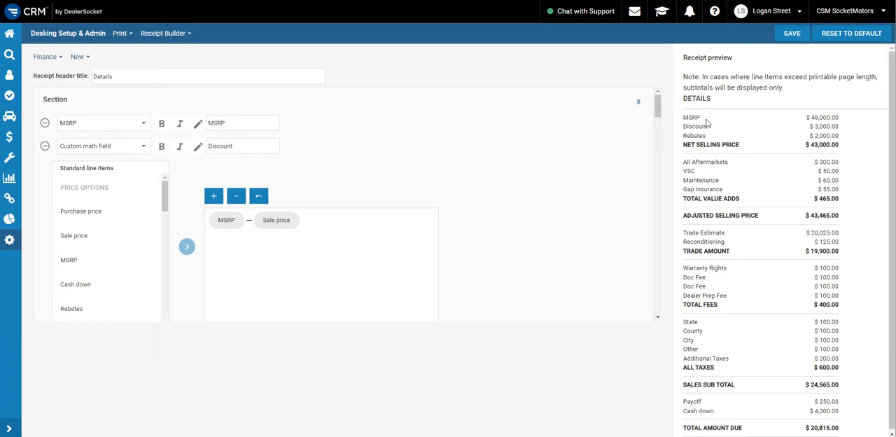
double_click(686, 119)
left_click(760, 123)
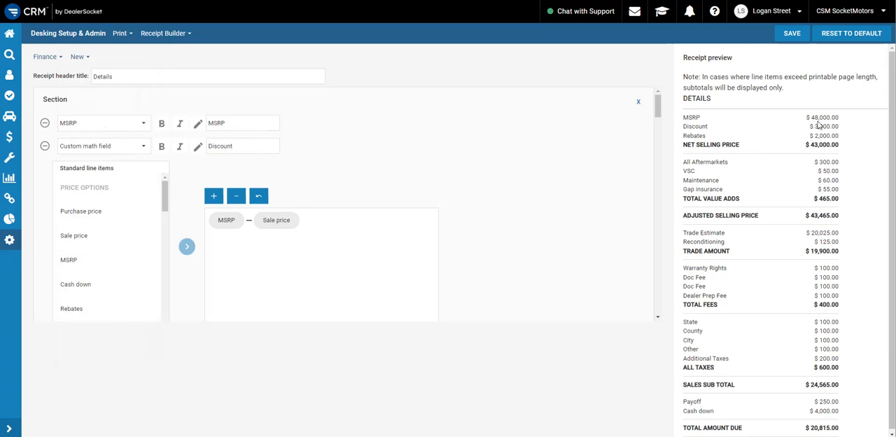
Set the custom name of the MSRP line item to "CSM SocketMotors Price" and check it in the receipt preview
double_click(261, 127)
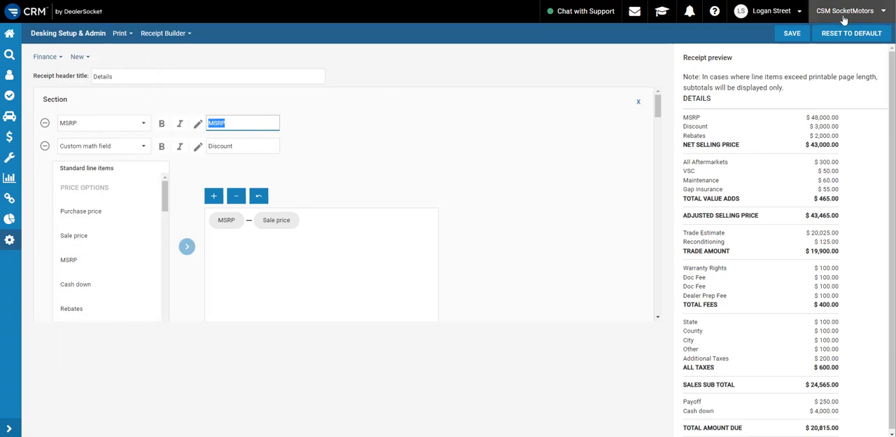
type("CSM SocketMotors Price")
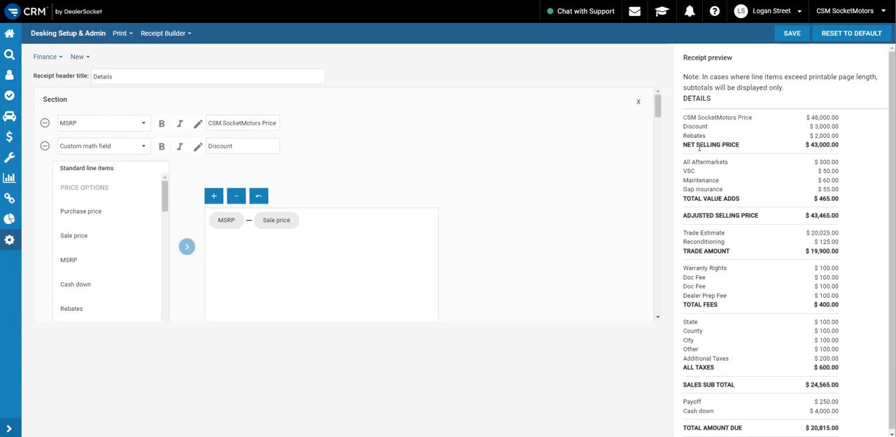
left_click_drag(763, 119, 686, 117)
left_click(693, 121)
Examine the Discount line in the receipt preview and the custom math formulas behind Discount and NET SELLING PRICE
left_click_drag(684, 128, 859, 164)
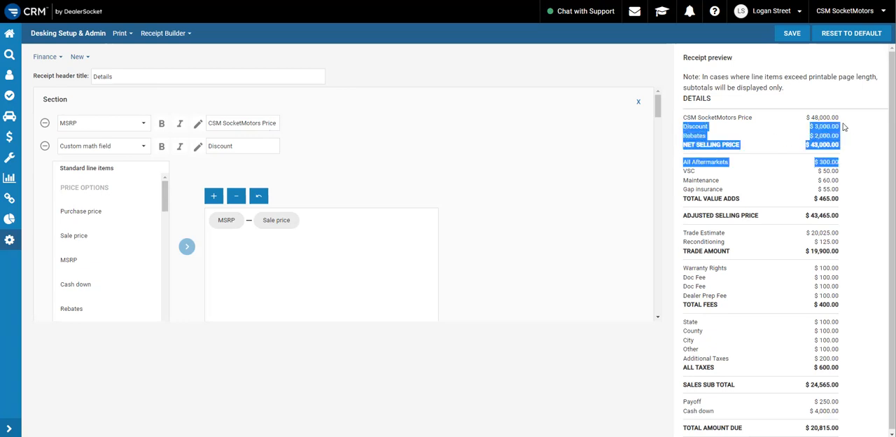
left_click(844, 127)
left_click_drag(840, 136, 816, 129)
left_click(816, 131)
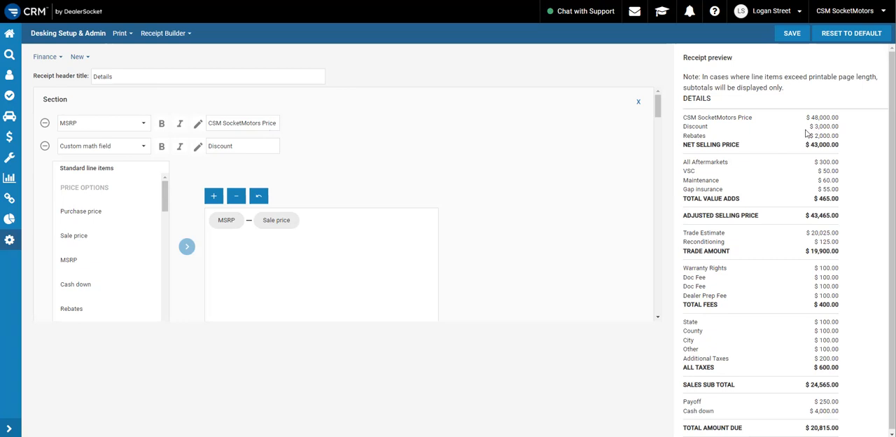
left_click_drag(840, 126, 805, 131)
left_click(717, 131)
double_click(694, 128)
left_click(751, 130)
scroll(352, 199, "down", 1)
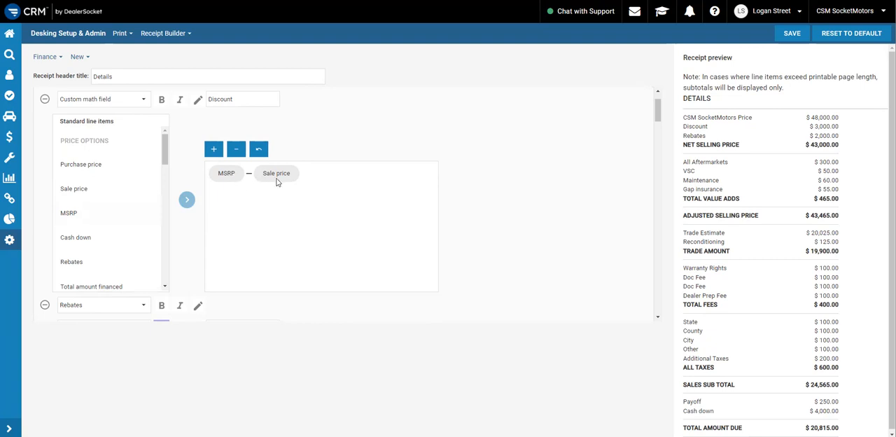
scroll(304, 190, "down", 1)
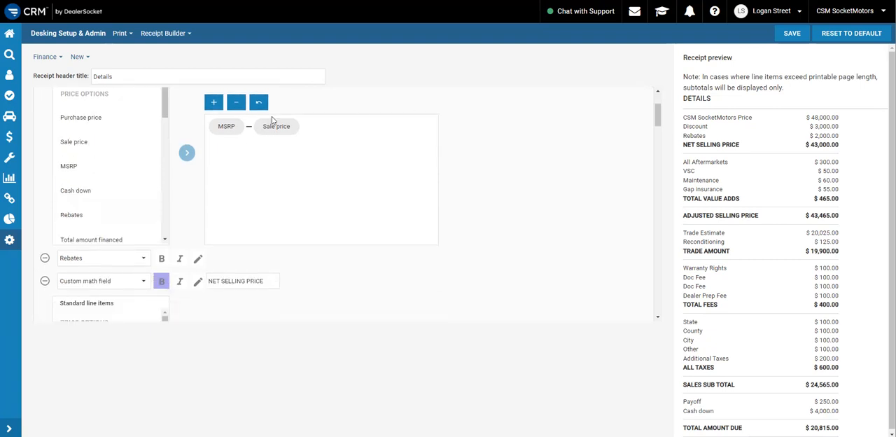
scroll(329, 198, "down", 1)
scroll(313, 134, "up", 2)
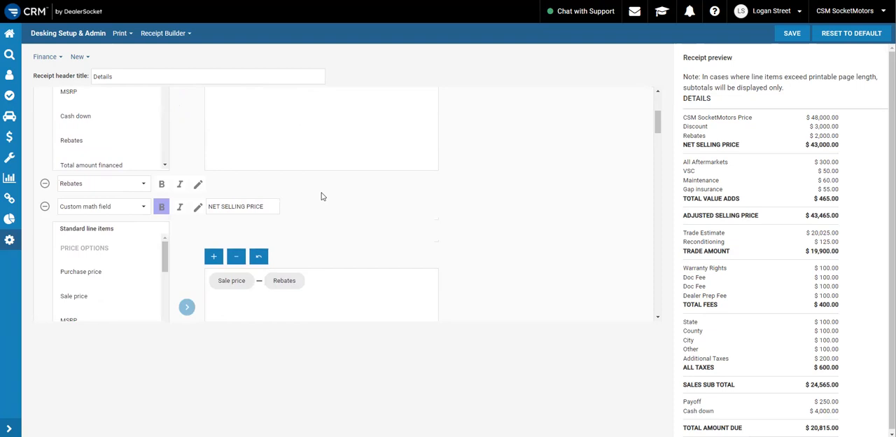
Give the Rebates line item the custom name "Manufacturer Rebates" and check it in the receipt preview
scroll(276, 227, "down", 3)
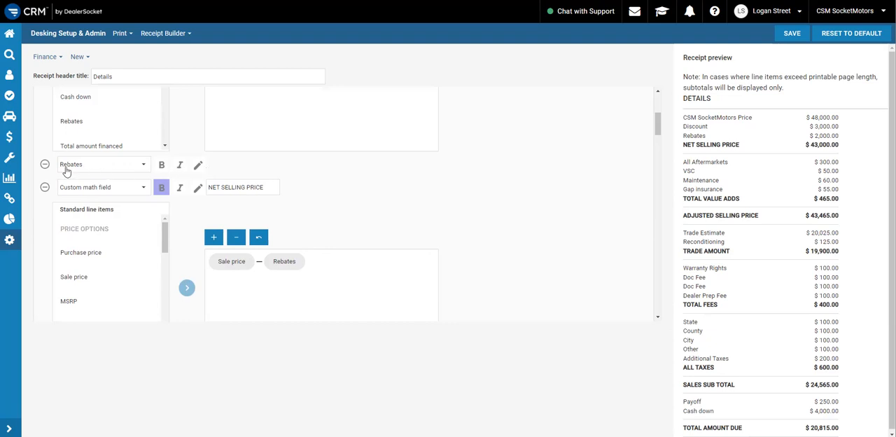
left_click(198, 165)
left_click(229, 164)
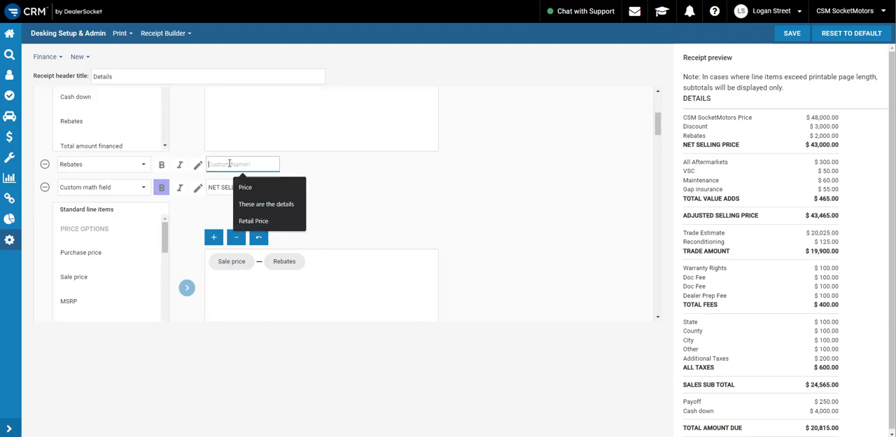
type("Manufacturer Rebates")
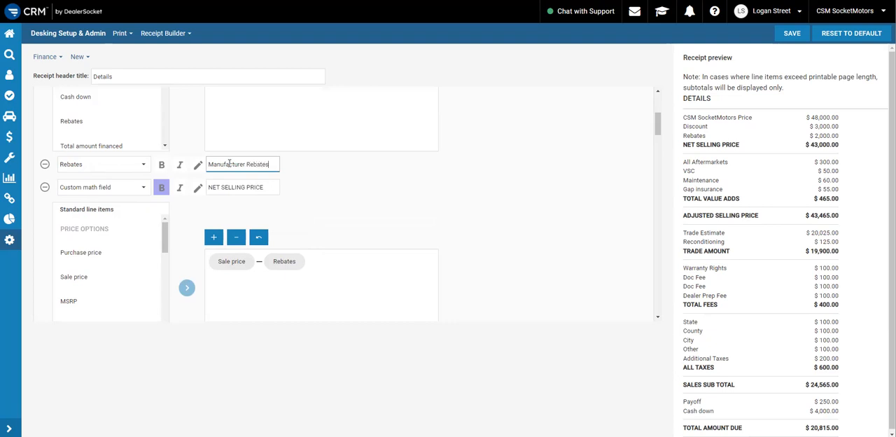
left_click(413, 202)
left_click_drag(746, 136, 684, 136)
left_click(713, 136)
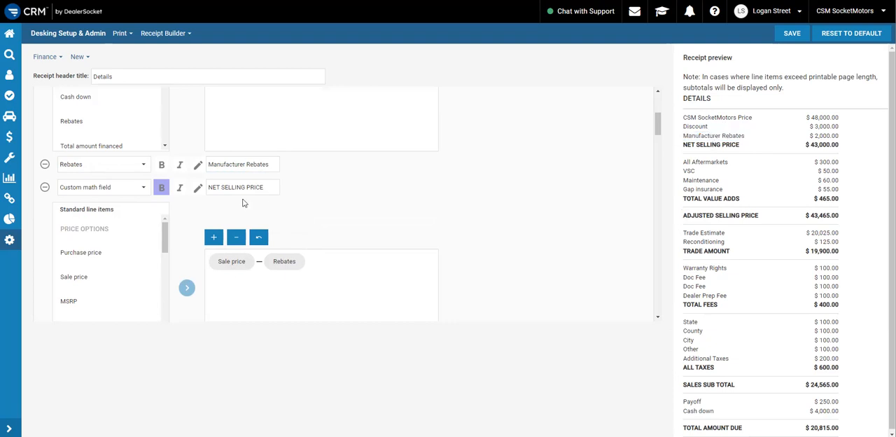
Try italic and bold formatting on the Rebates line item, and remove both
left_click_drag(267, 166, 208, 168)
left_click(179, 166)
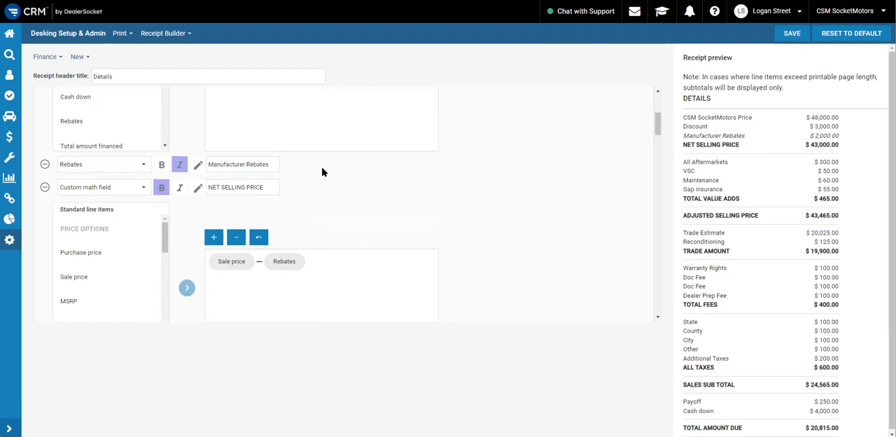
left_click_drag(743, 137, 692, 139)
left_click(399, 165)
left_click(161, 165)
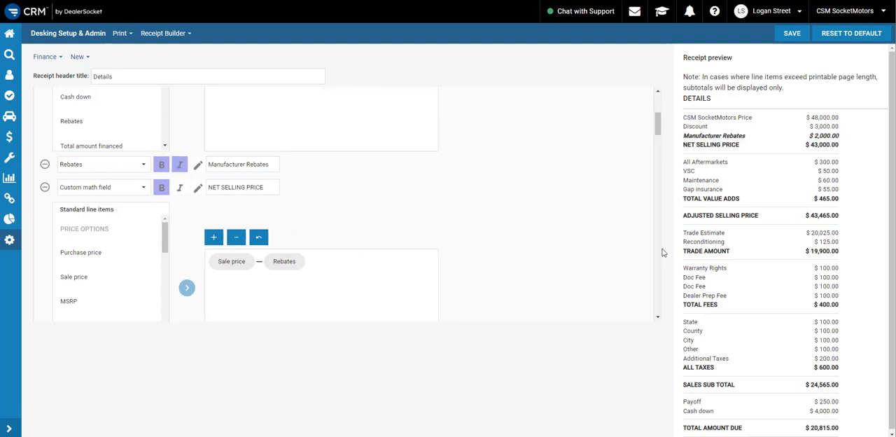
left_click(161, 164)
left_click(179, 165)
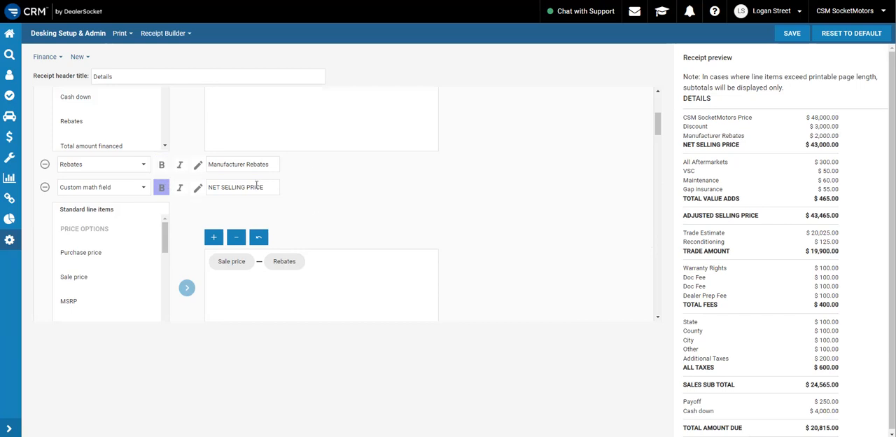
Examine the custom math formulas for NET SELLING PRICE and Discount, and the custom name of the MSRP line item
scroll(238, 196, "down", 1)
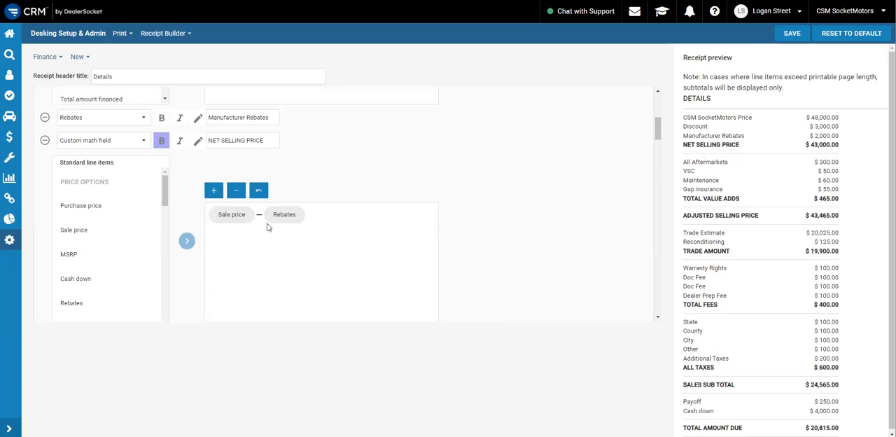
scroll(266, 224, "down", 2)
scroll(274, 209, "up", 1)
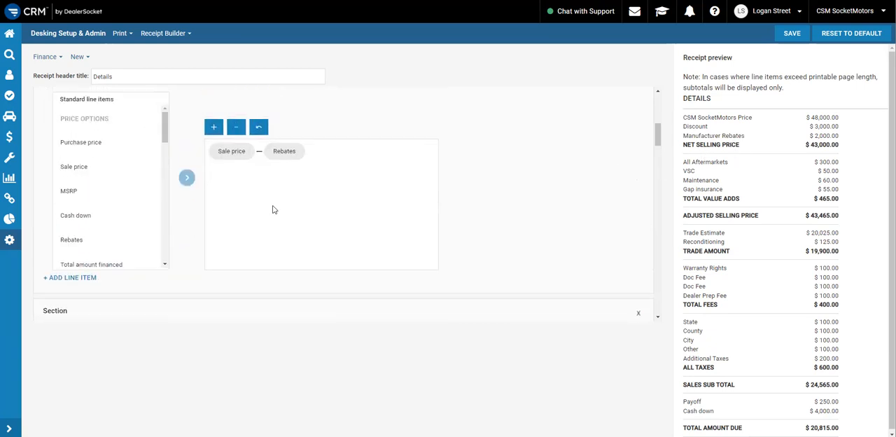
scroll(315, 210, "up", 1)
scroll(448, 199, "up", 3)
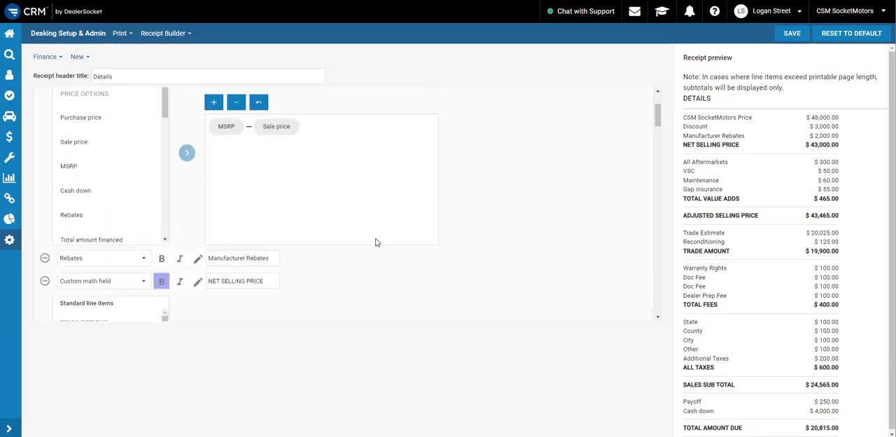
scroll(375, 242, "up", 2)
left_click(231, 124)
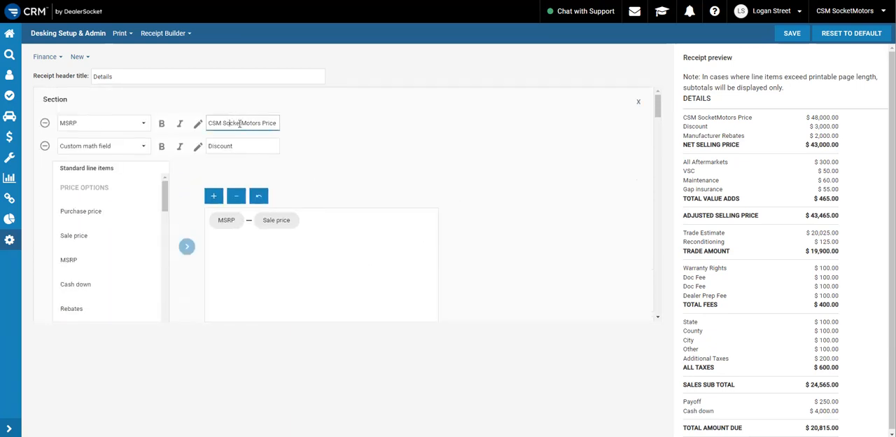
left_click_drag(219, 124, 268, 123)
left_click(274, 124)
Give the Gap insurance line item the custom name "GAP"
scroll(246, 124, "down", 8)
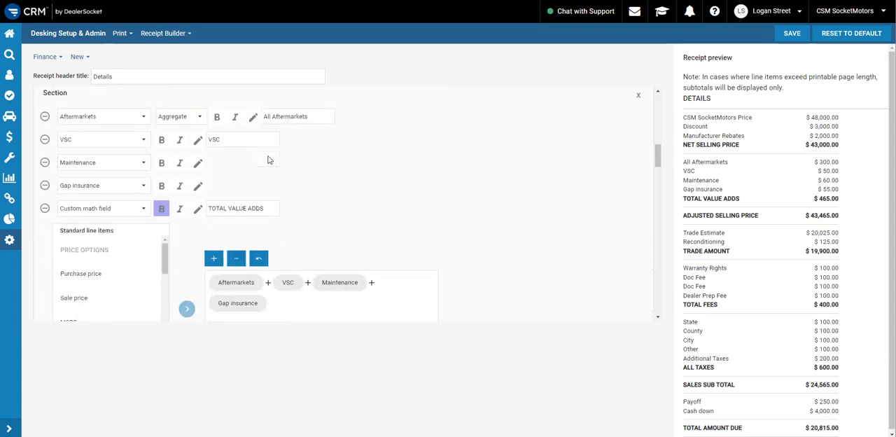
left_click(199, 187)
left_click(231, 186)
type("GAP")
left_click(348, 182)
Examine the custom math formula behind TOTAL AMOUNT DUE and compare it with the totals in the receipt preview
scroll(732, 196, "down", 1)
scroll(375, 210, "down", 10)
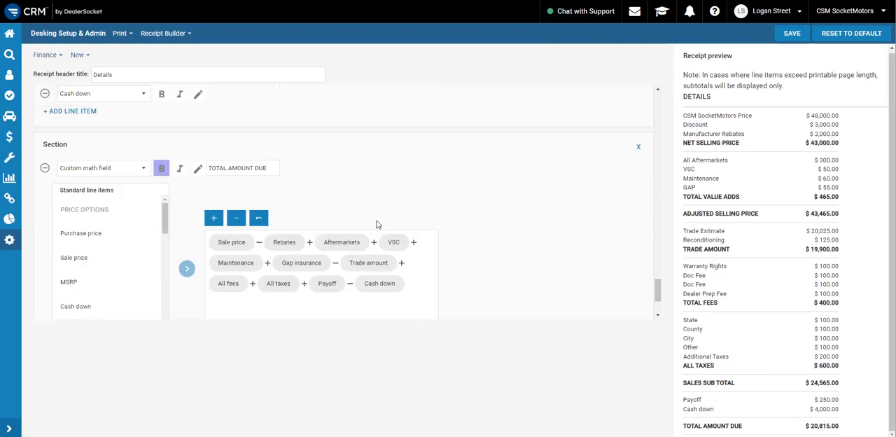
scroll(377, 224, "down", 2)
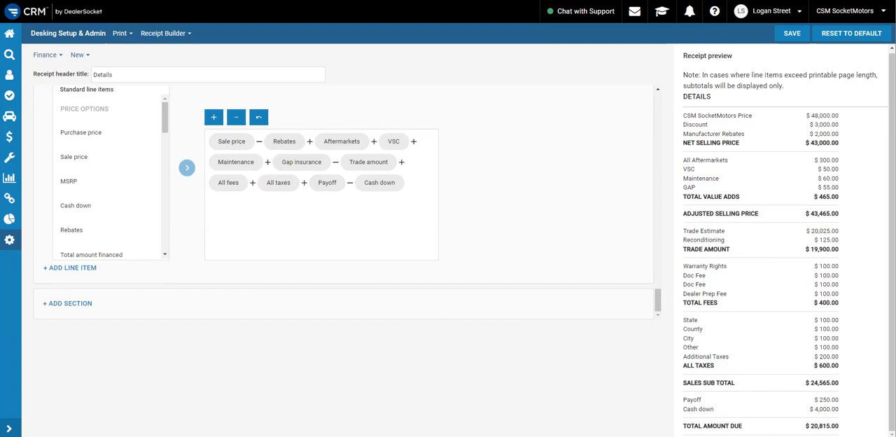
left_click_drag(839, 426, 683, 426)
left_click(683, 427)
triple_click(812, 384)
scroll(606, 199, "up", 3)
scroll(537, 220, "down", 3)
scroll(394, 179, "up", 1)
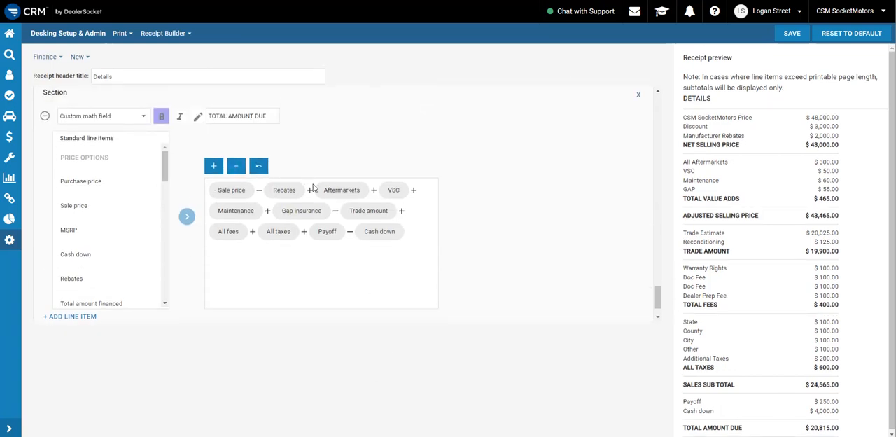
Delete the Cash down line item from the section that also contains Payoff
scroll(221, 221, "up", 1)
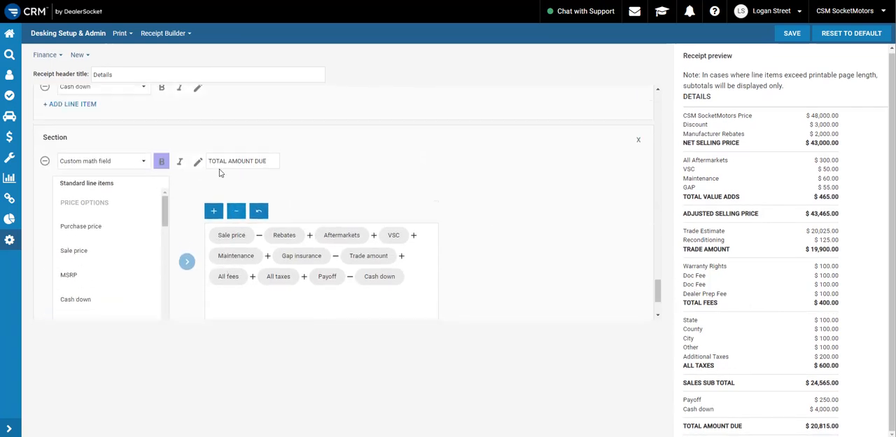
scroll(201, 180, "up", 4)
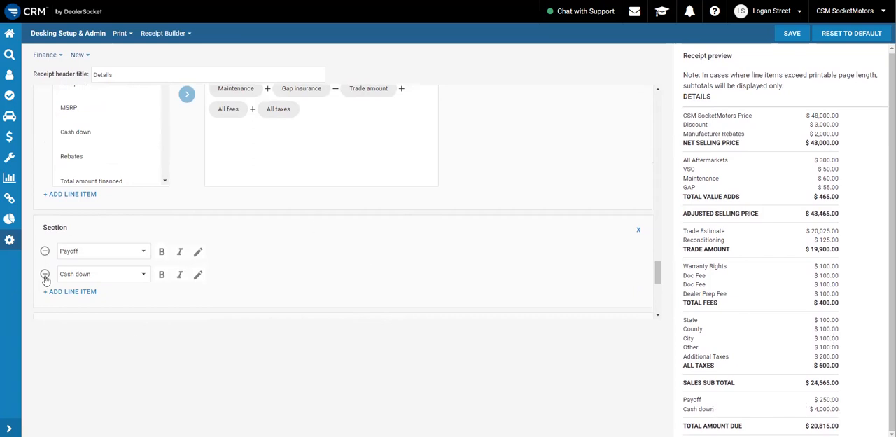
left_click(45, 275)
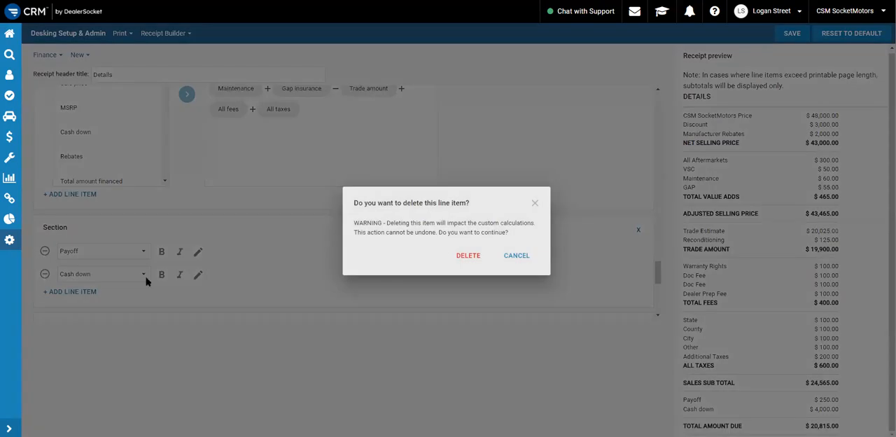
left_click(469, 256)
Remove Cash down from the TOTAL AMOUNT DUE formula, and add it back as a subtracted item
scroll(273, 238, "down", 5)
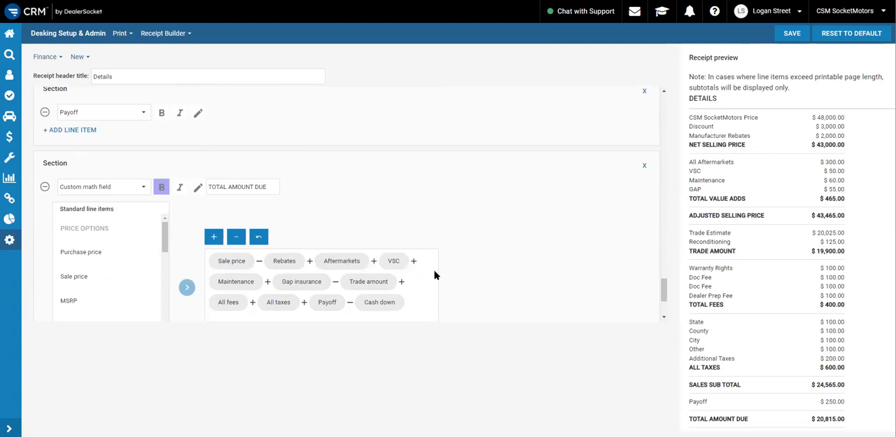
scroll(455, 276, "down", 1)
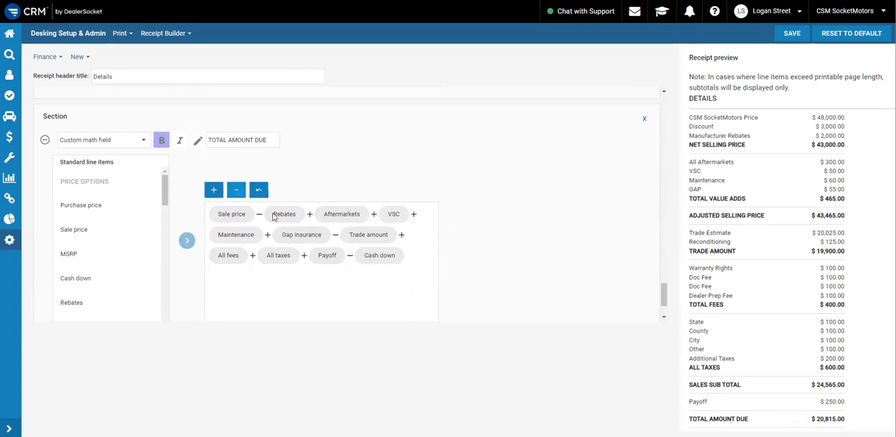
left_click(259, 192)
left_click(235, 193)
left_click(99, 283)
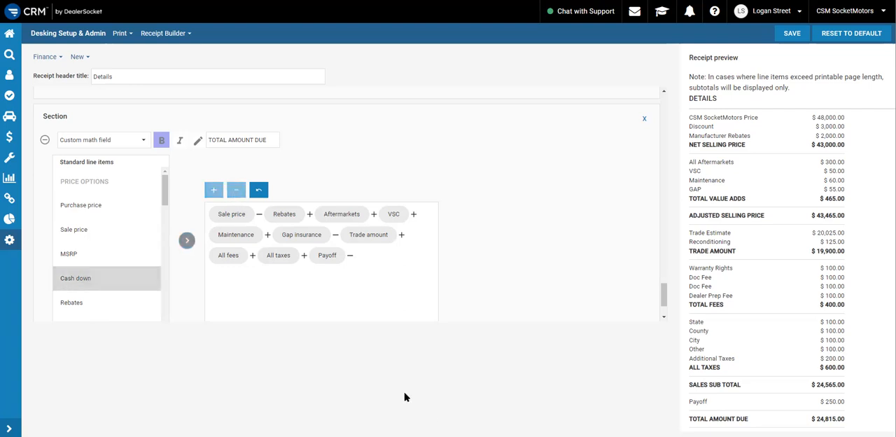
left_click(184, 240)
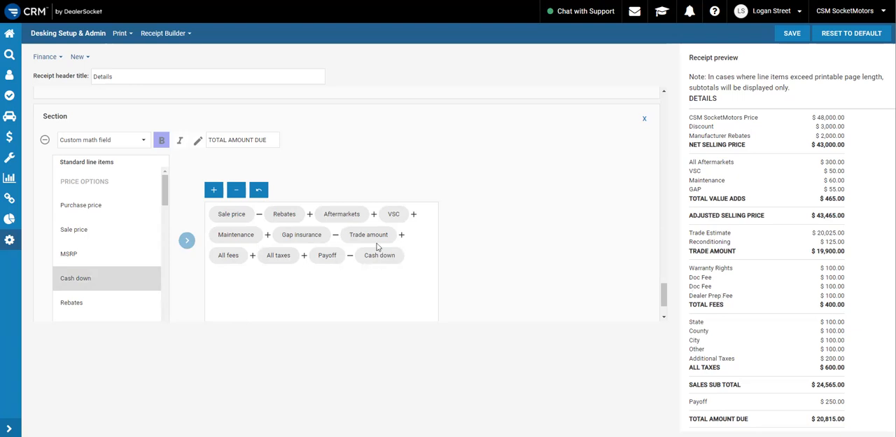
Delete every section of the Finance receipt, from the MSRP pricing section through TOTAL AMOUNT DUE
scroll(360, 248, "up", 2)
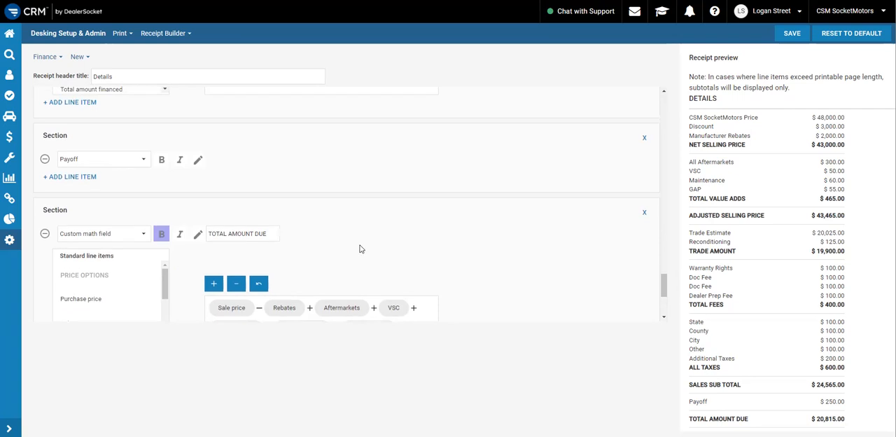
scroll(357, 242, "up", 4)
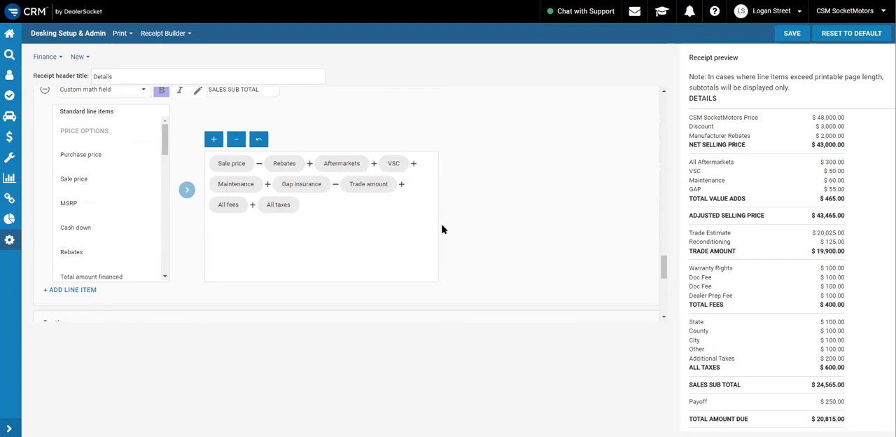
scroll(492, 206, "up", 1)
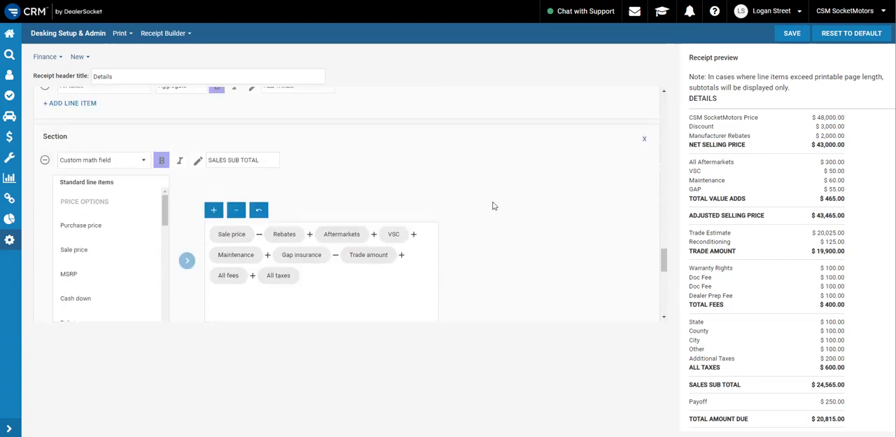
scroll(493, 205, "up", 1)
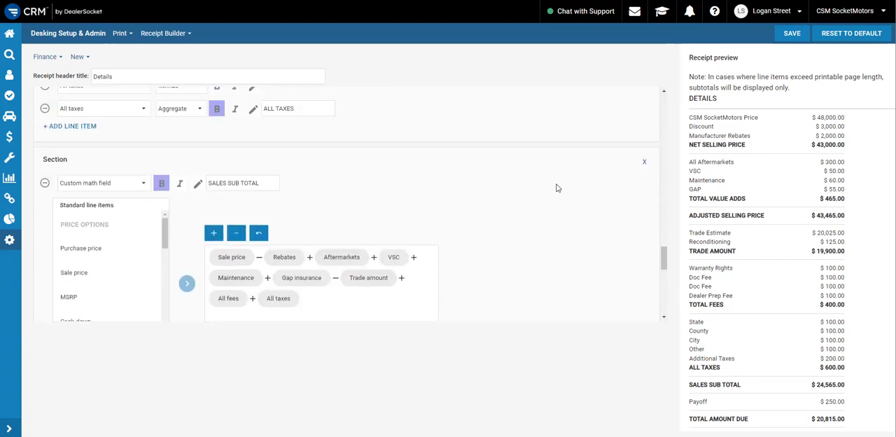
scroll(560, 196, "up", 10)
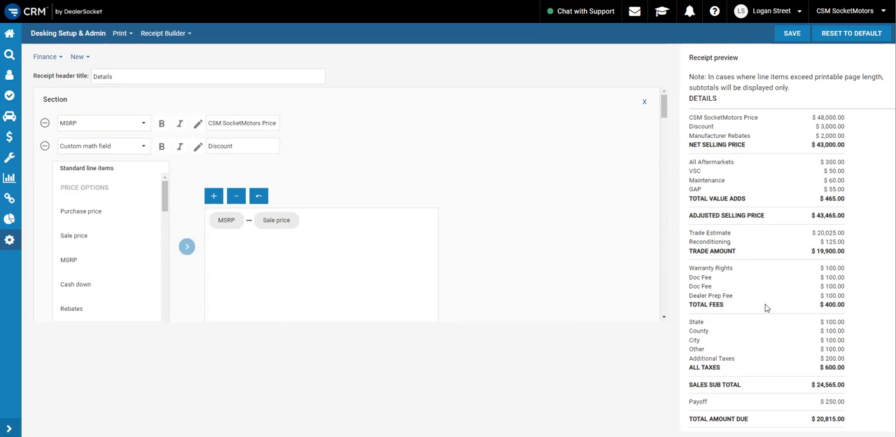
left_click(646, 103)
left_click(461, 253)
left_click(644, 102)
left_click(462, 255)
left_click(644, 105)
left_click(460, 252)
left_click(644, 103)
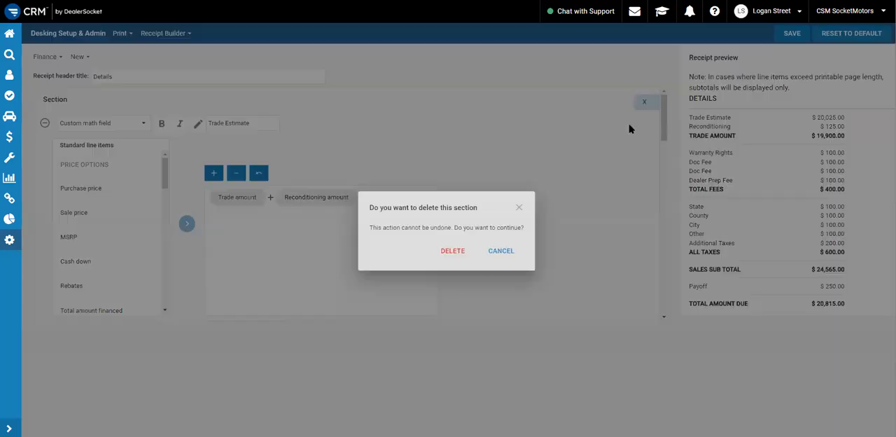
left_click(461, 252)
left_click(644, 102)
left_click(461, 252)
left_click(644, 102)
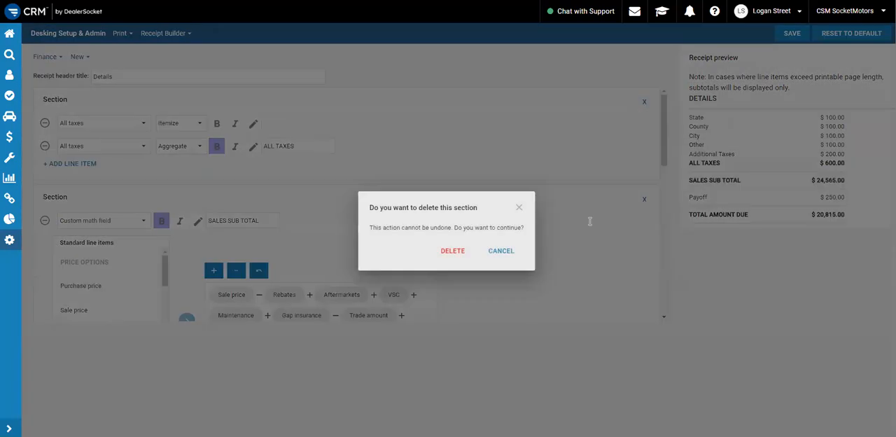
left_click(452, 253)
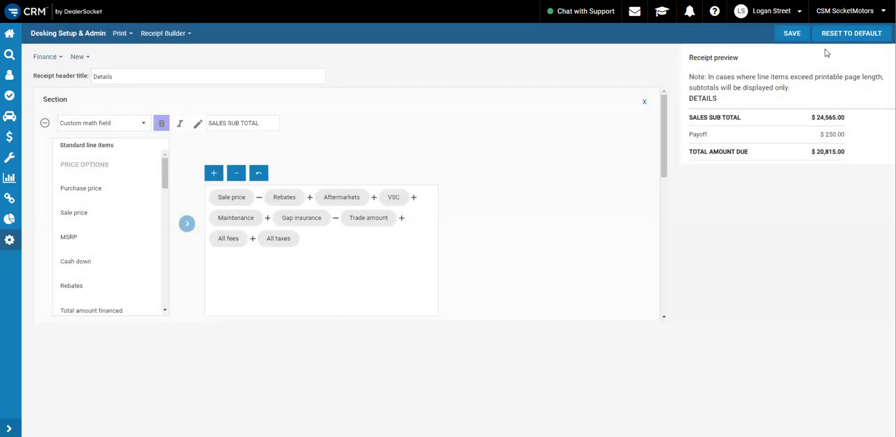
left_click(645, 102)
left_click(460, 253)
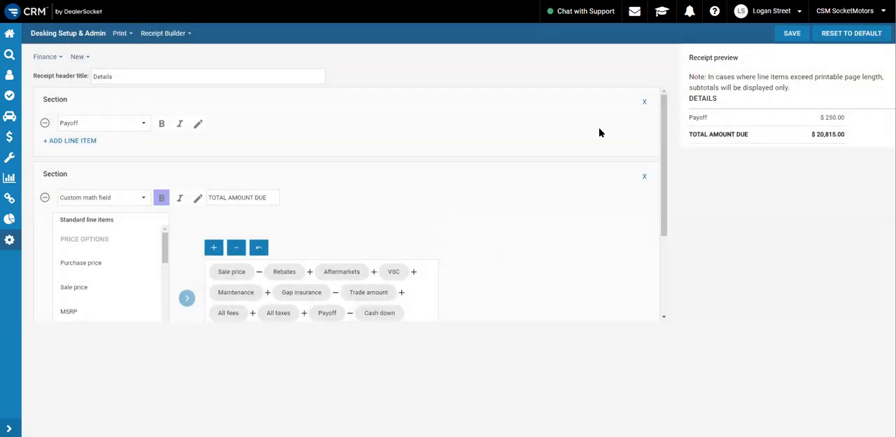
left_click(642, 102)
left_click(435, 250)
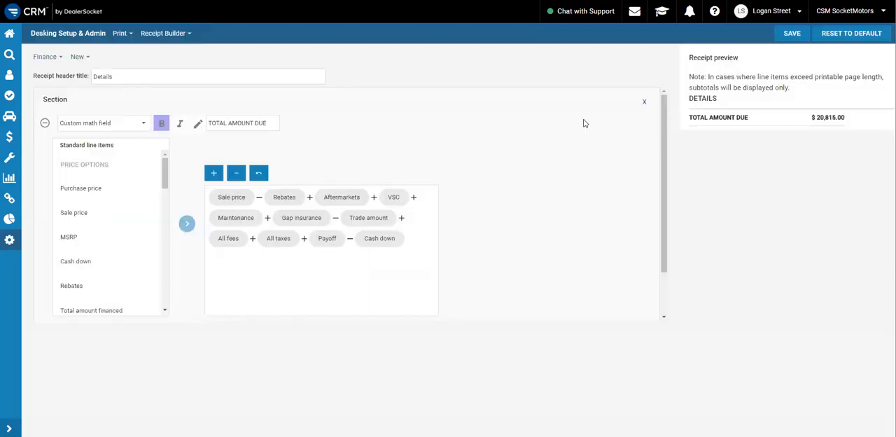
left_click(644, 101)
left_click(454, 252)
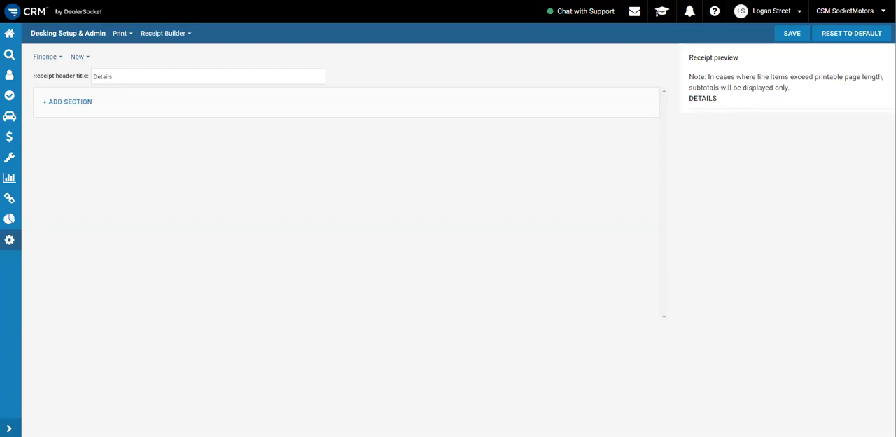
Switch to the purchase order example in Foxit PDF Reader and examine its line items from vehicle price to balance to finance
key("alt+Tab")
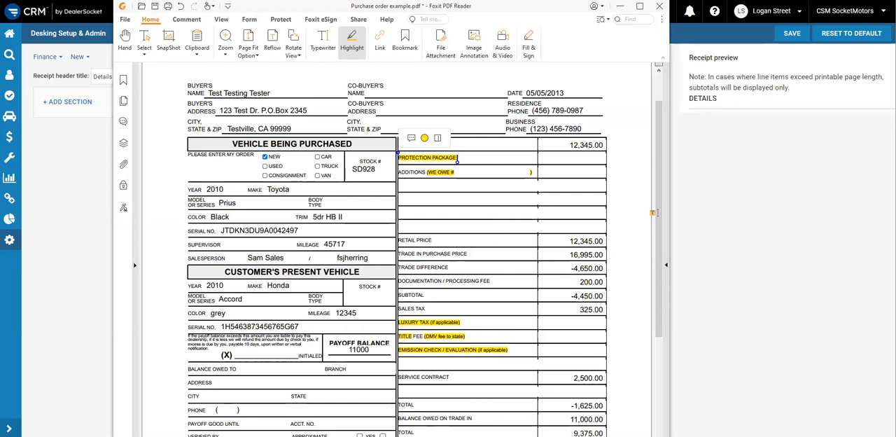
scroll(664, 192, "up", 1)
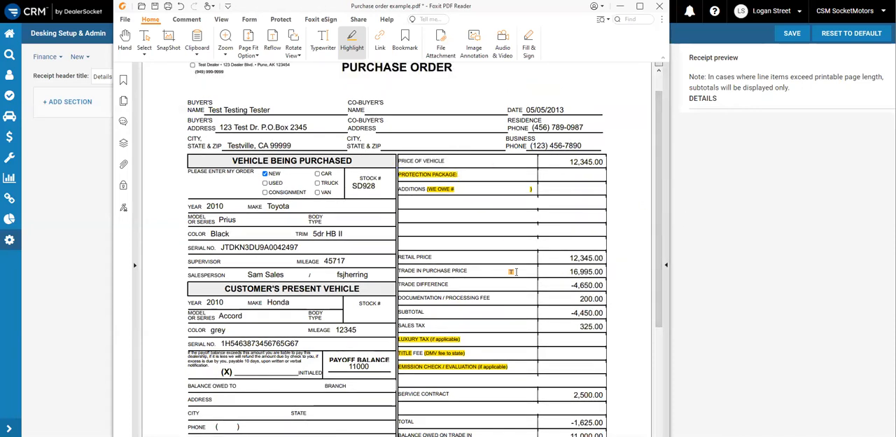
scroll(486, 271, "down", 1)
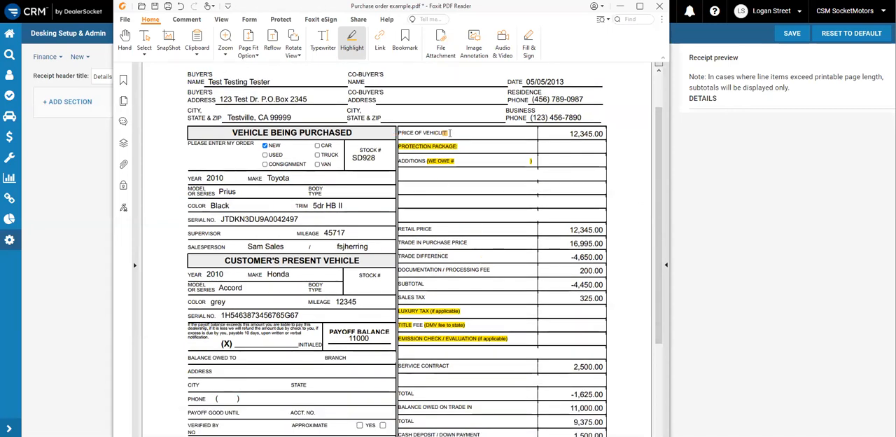
scroll(526, 189, "down", 1)
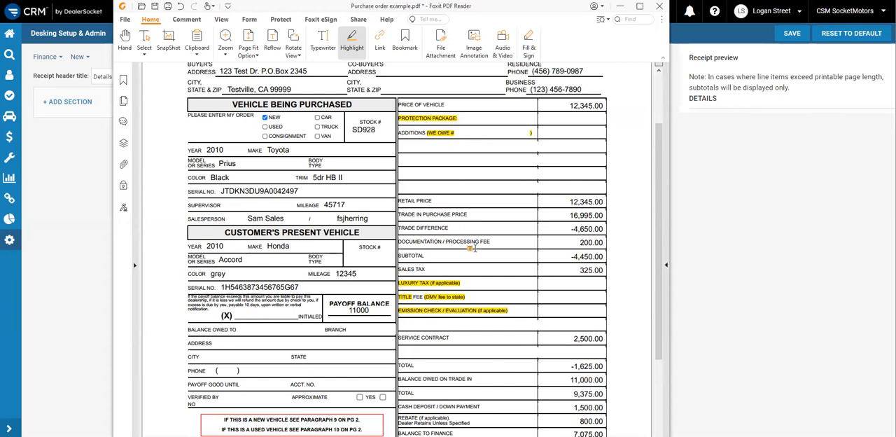
scroll(472, 248, "down", 1)
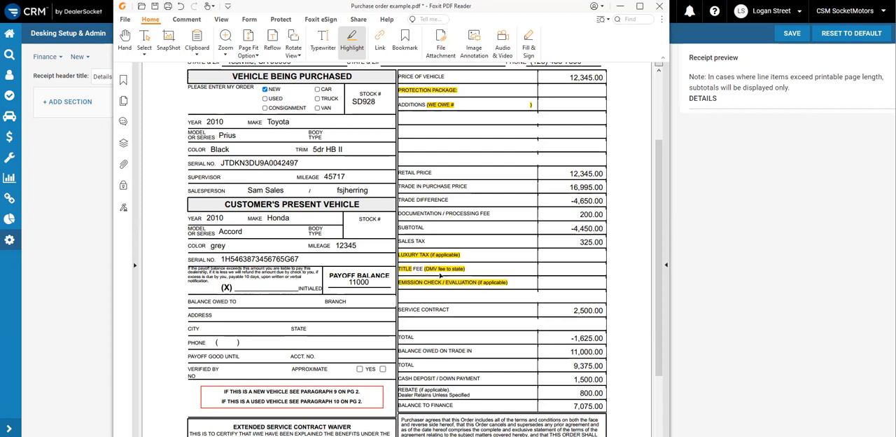
scroll(475, 294, "down", 1)
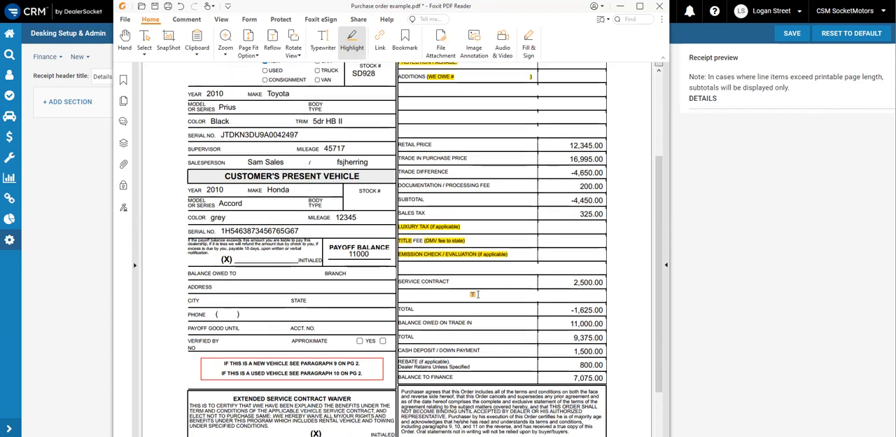
scroll(516, 259, "down", 1)
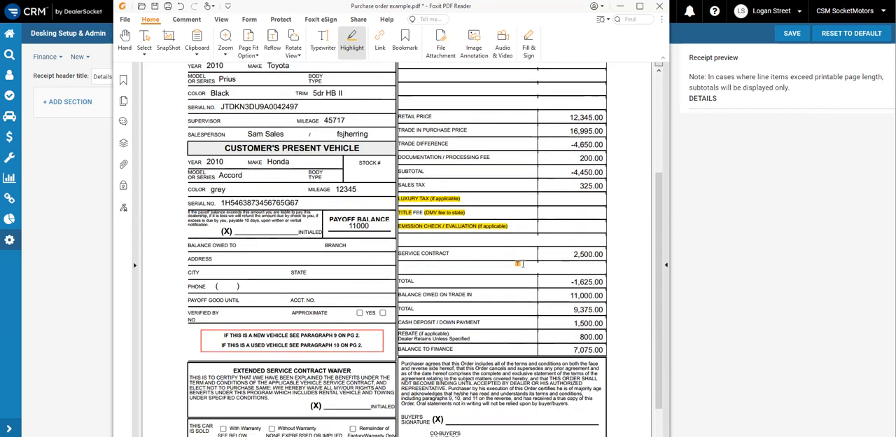
Switch to the Notepad list mapping purchase order lines to receipt fields, and widen its window to read the full formulas
scroll(518, 264, "up", 3)
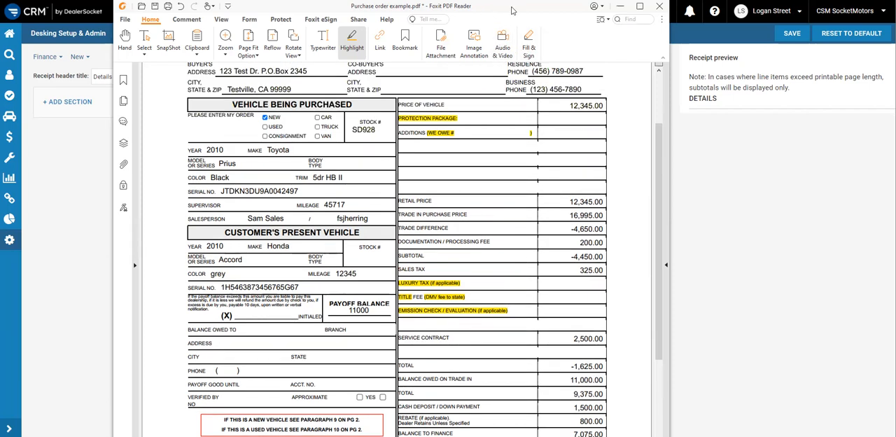
key("alt+Tab")
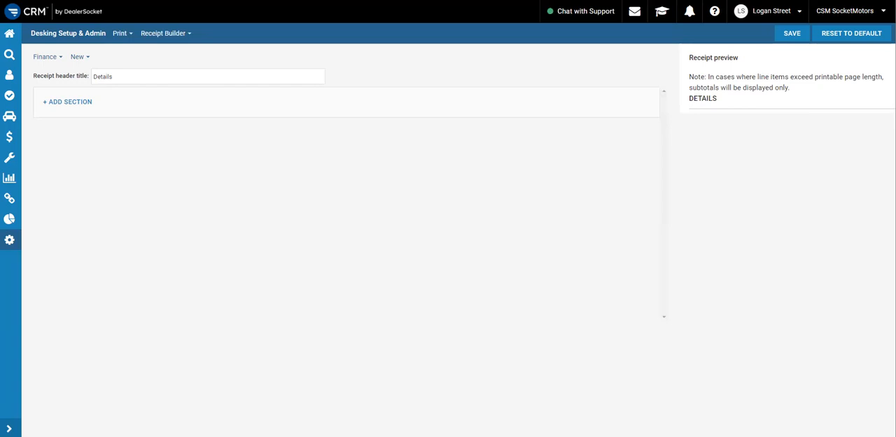
key("alt+Tab")
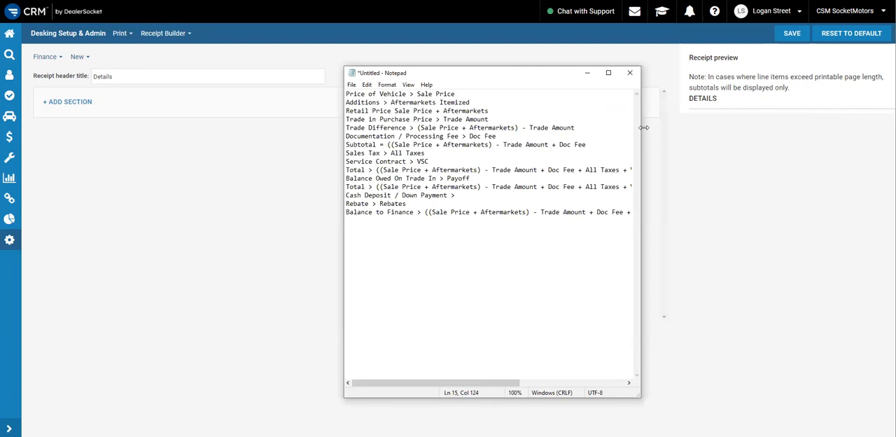
left_click_drag(643, 127, 887, 137)
left_click_drag(594, 215, 712, 216)
left_click(751, 213)
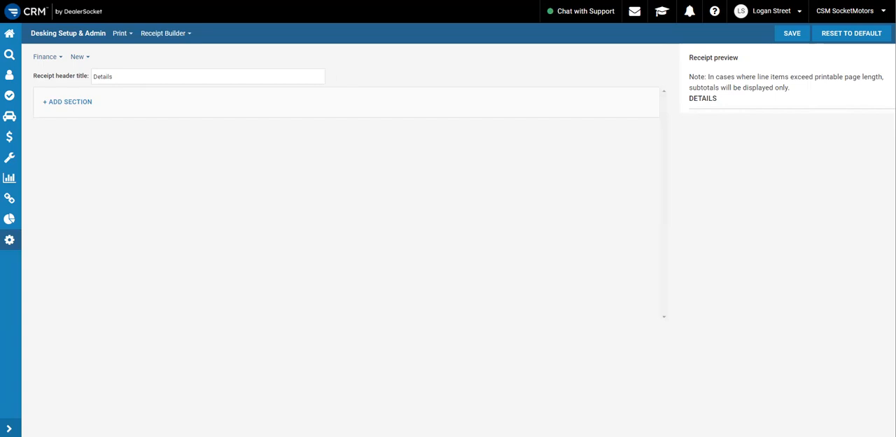
Add a section with a Sale price line item custom-named "Price of Vehicle"
left_click(74, 104)
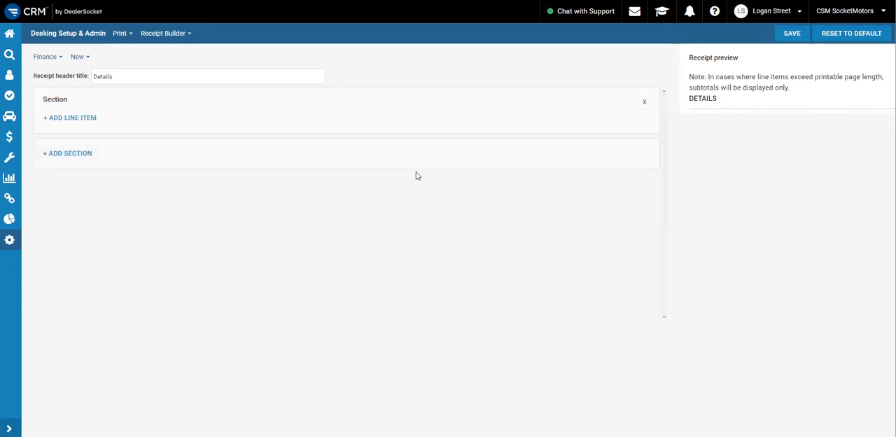
left_click(81, 122)
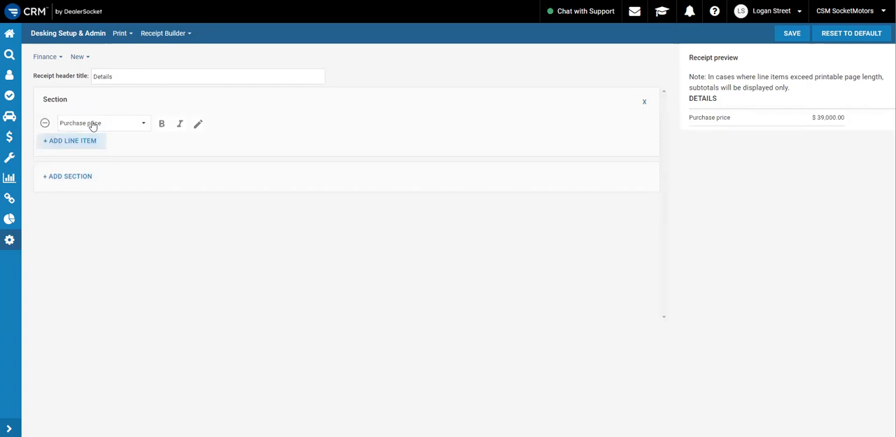
left_click(132, 126)
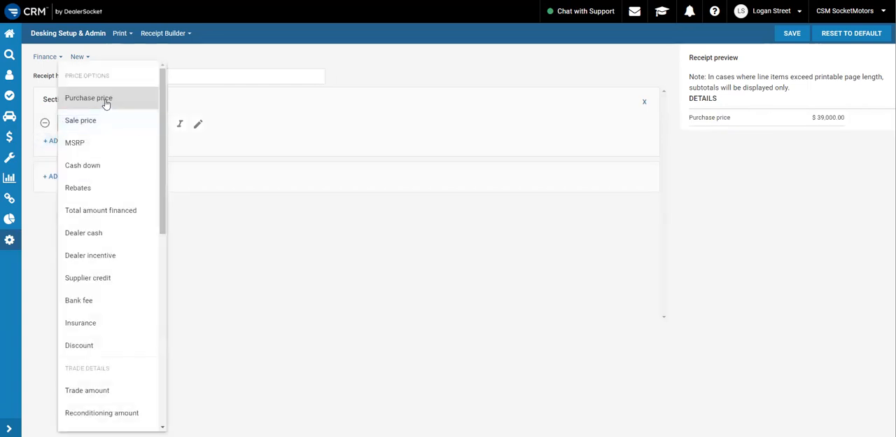
left_click(110, 122)
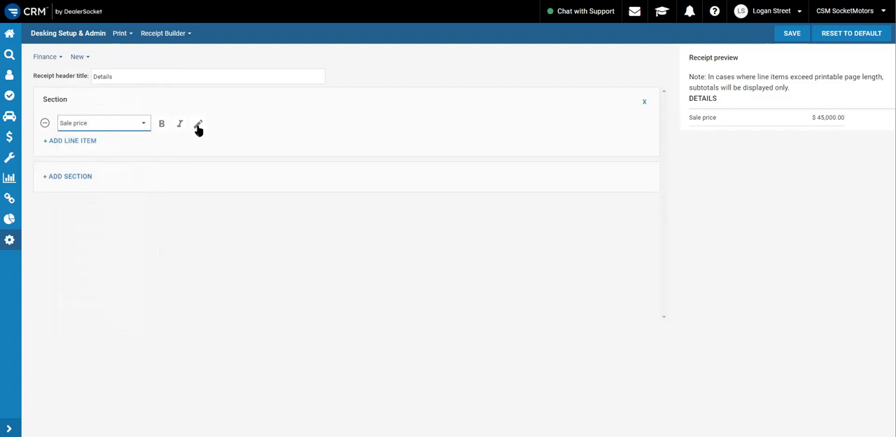
left_click(198, 126)
left_click(262, 122)
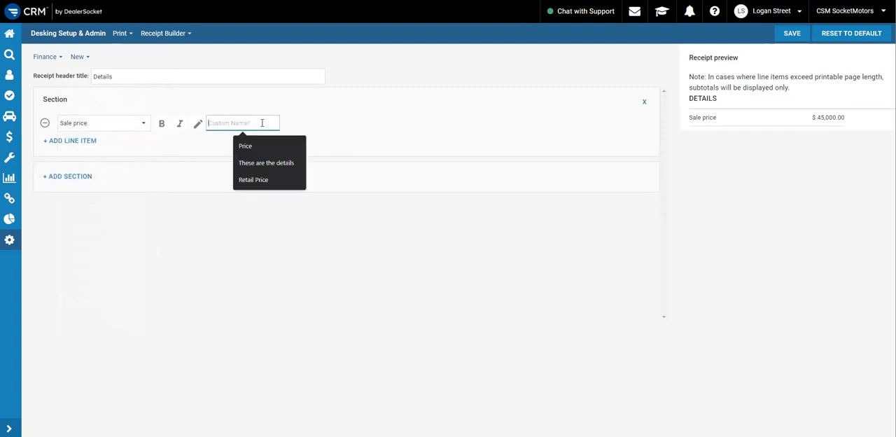
type("Price of Vehicle")
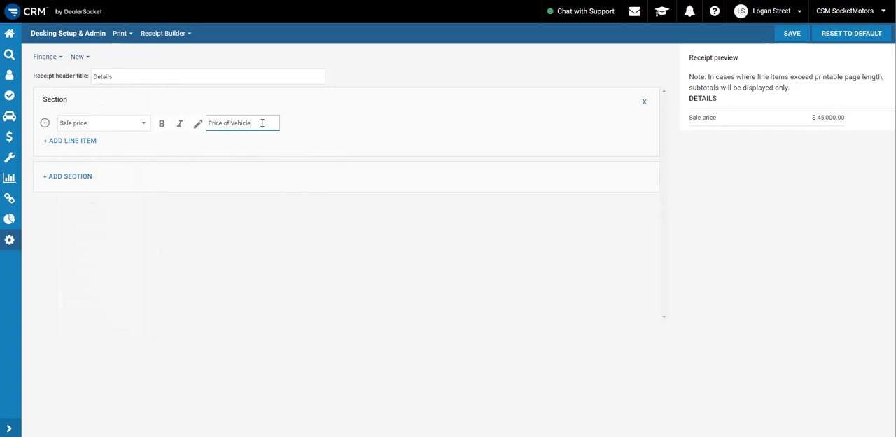
left_click(320, 124)
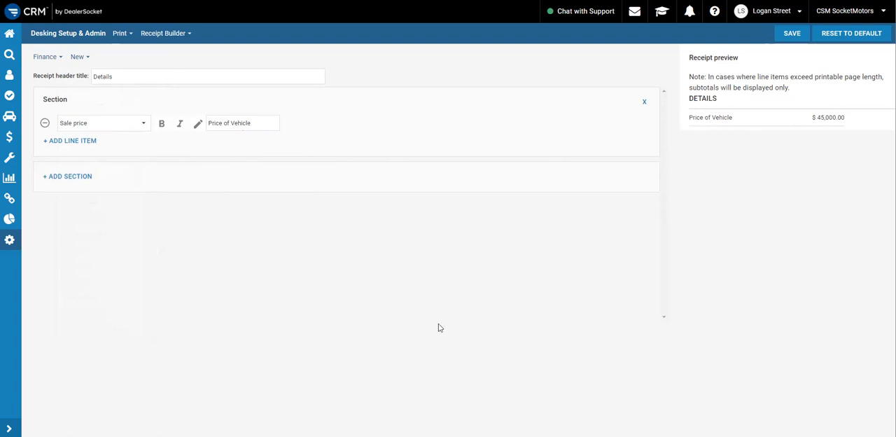
Add a second line item to the section and set it to Aftermarkets
left_click(72, 145)
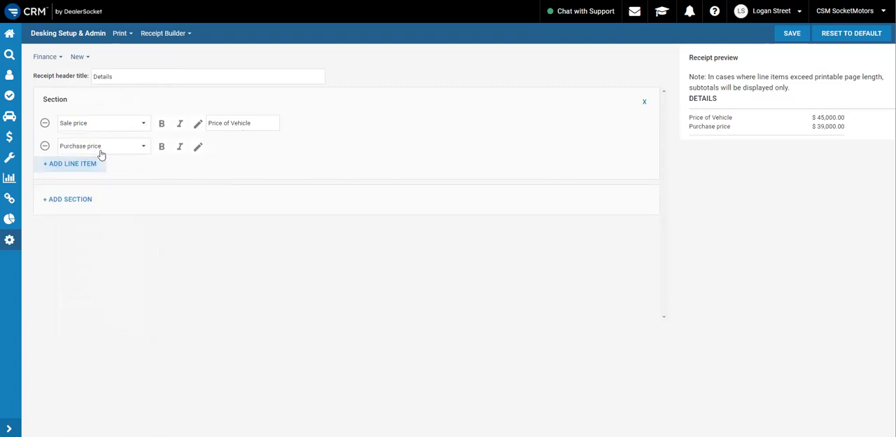
left_click(124, 149)
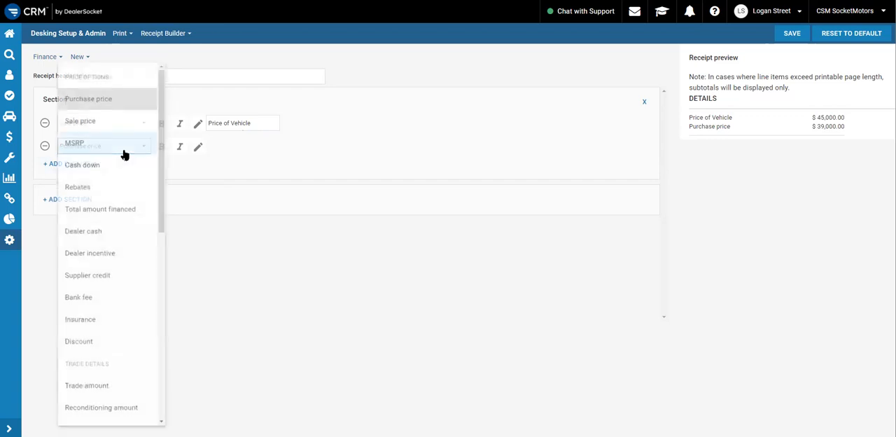
left_click(205, 179)
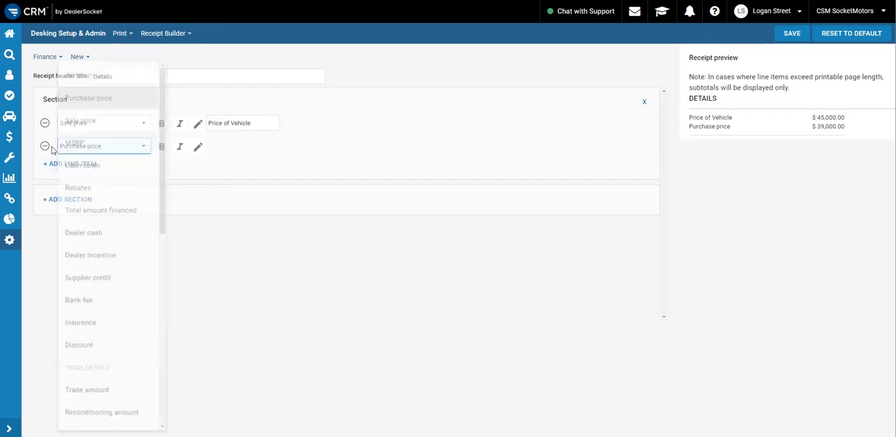
left_click(96, 149)
scroll(105, 154, "down", 5)
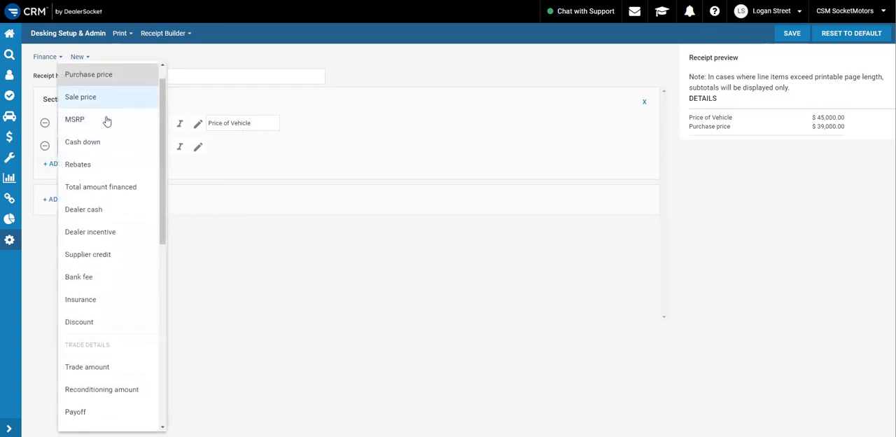
scroll(112, 182, "down", 3)
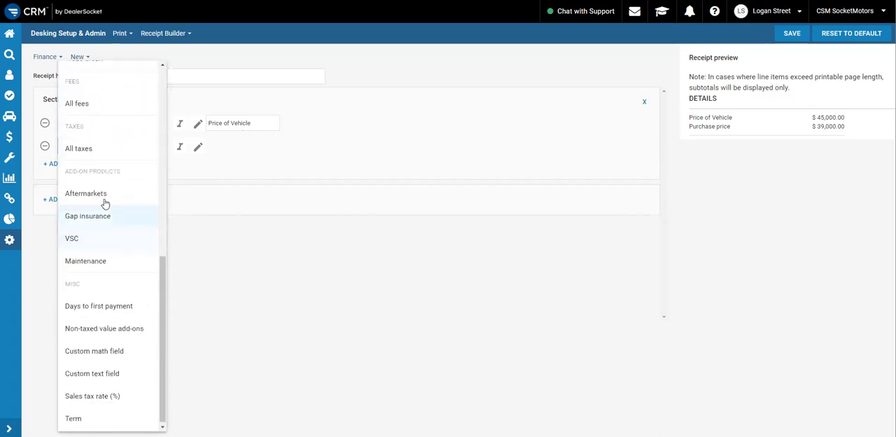
left_click(100, 199)
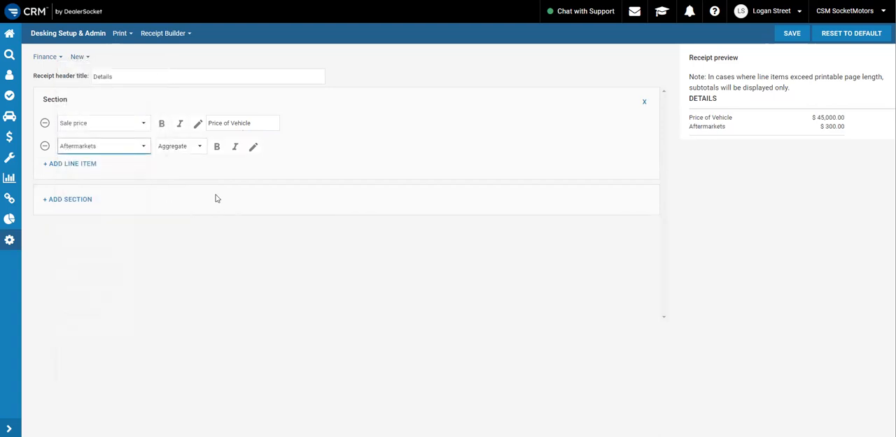
Try the Itemize option on the Aftermarkets line item and examine its entries in the receipt preview
left_click(199, 151)
left_click(177, 148)
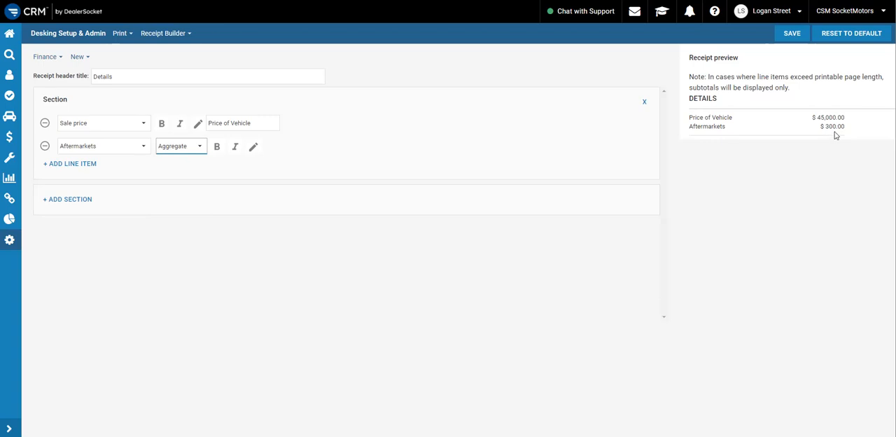
left_click(182, 152)
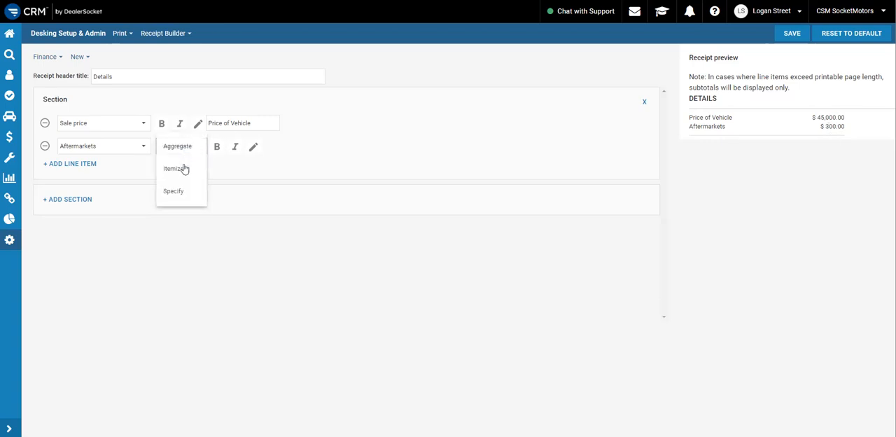
left_click(175, 168)
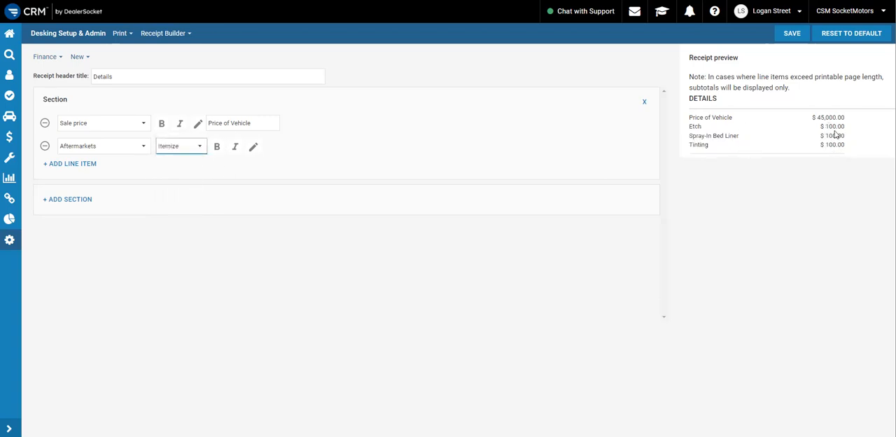
mouse_move(848, 150)
left_mouse_down()
mouse_move(690, 126)
mouse_move(824, 145)
left_mouse_up()
Try the Specify option on the Aftermarkets line item, view its product choices, and return it to Aggregate
left_click(175, 148)
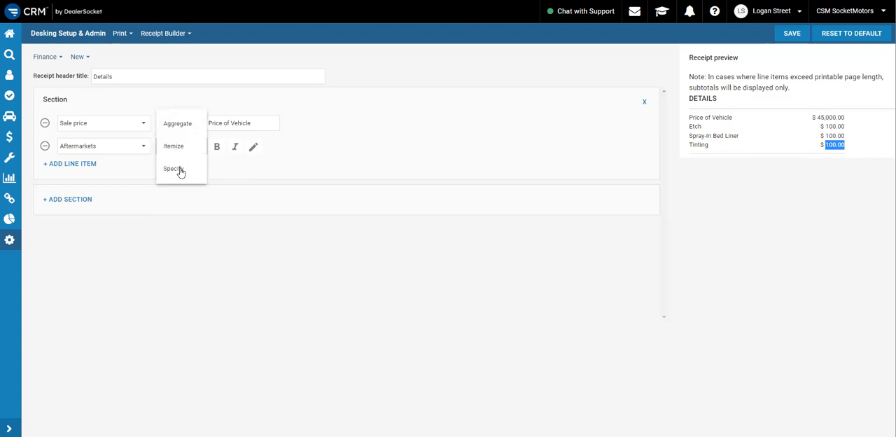
left_click(180, 170)
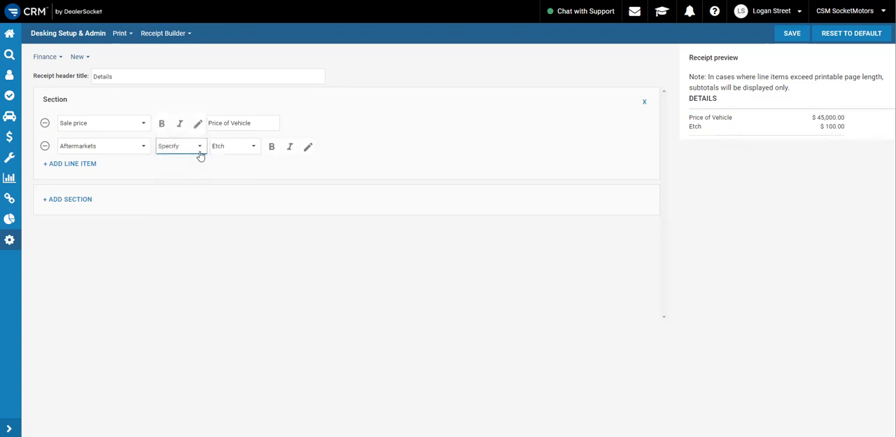
left_click(239, 151)
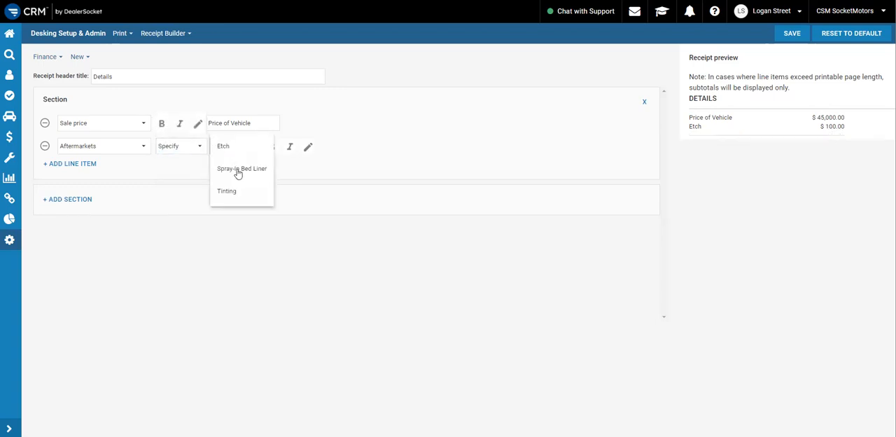
left_click(193, 160)
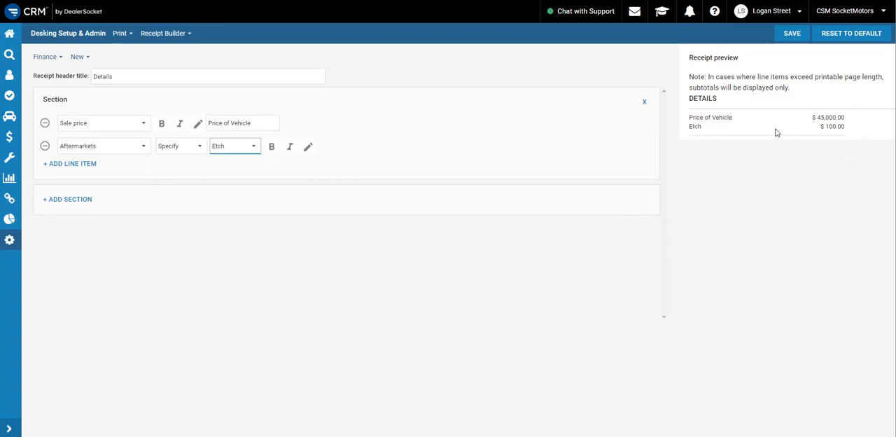
left_click(227, 148)
left_click(190, 150)
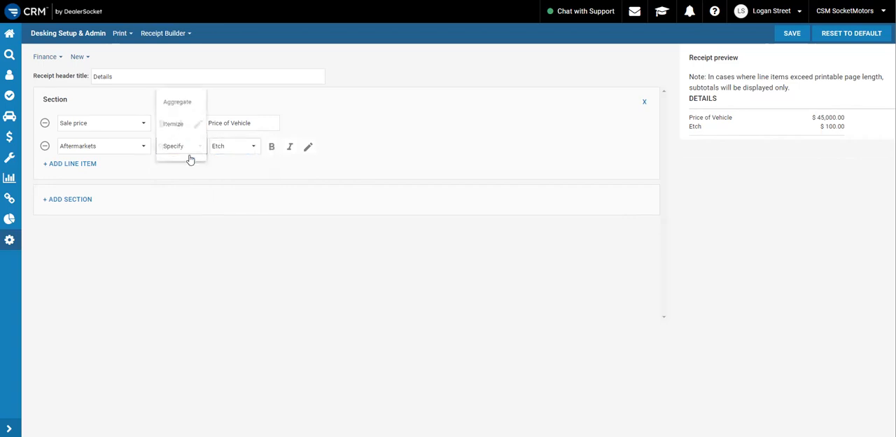
left_click(177, 101)
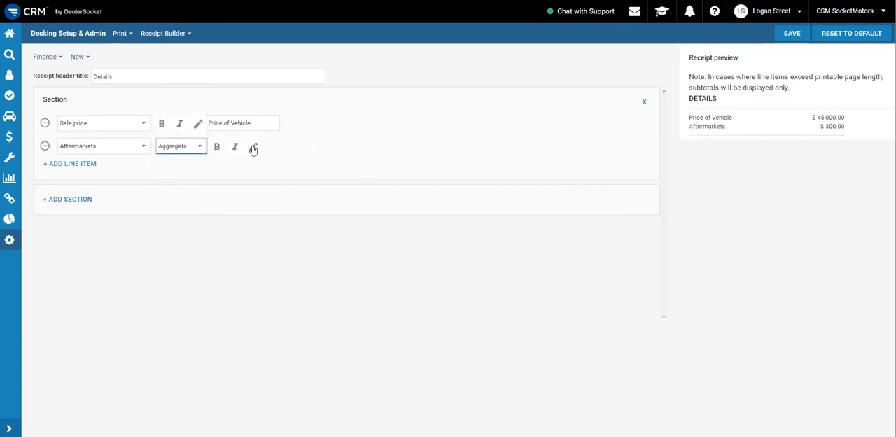
Give the Aftermarkets line item the custom name "Additions"
left_click(254, 148)
left_click(286, 145)
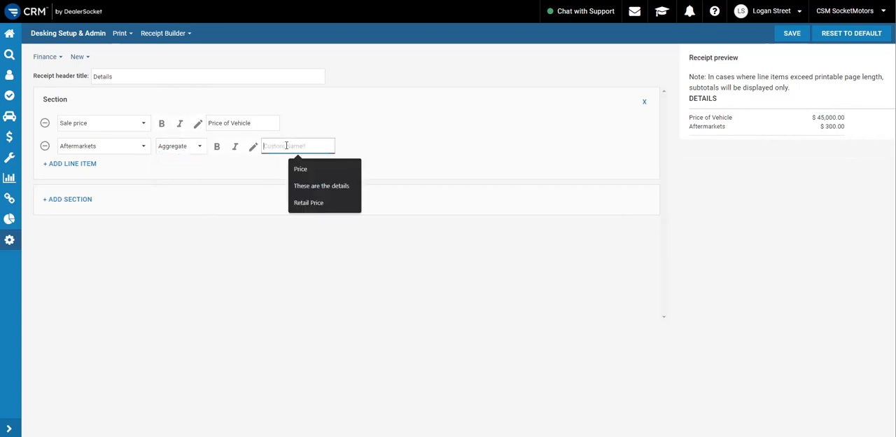
type("Additions")
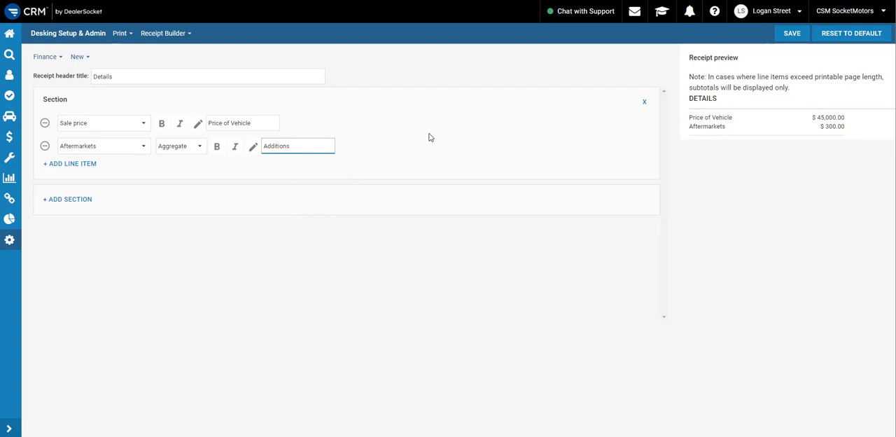
left_click(430, 137)
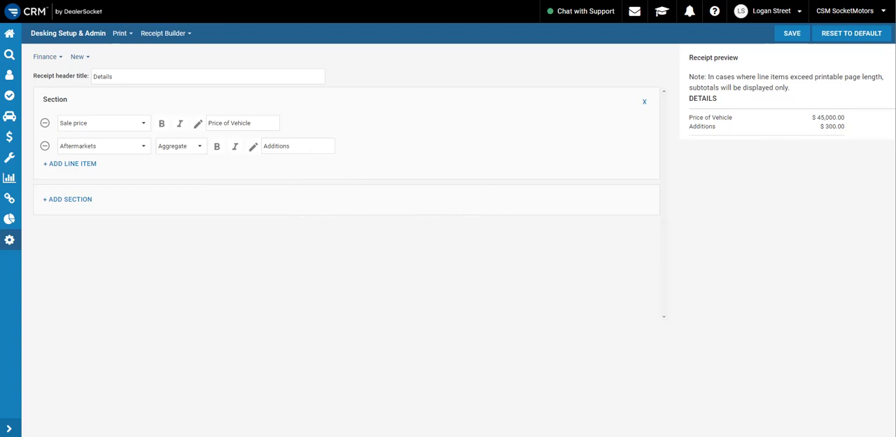
Switch to the purchase order example in Foxit PDF Reader, highlight the Retail Price amount, and return to the Receipt Builder
key("alt+Tab")
left_click_drag(635, 198, 798, 198)
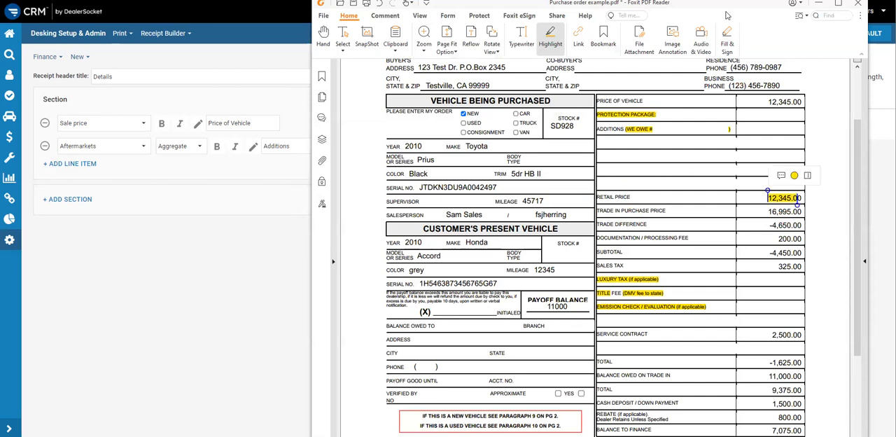
key("alt+Tab")
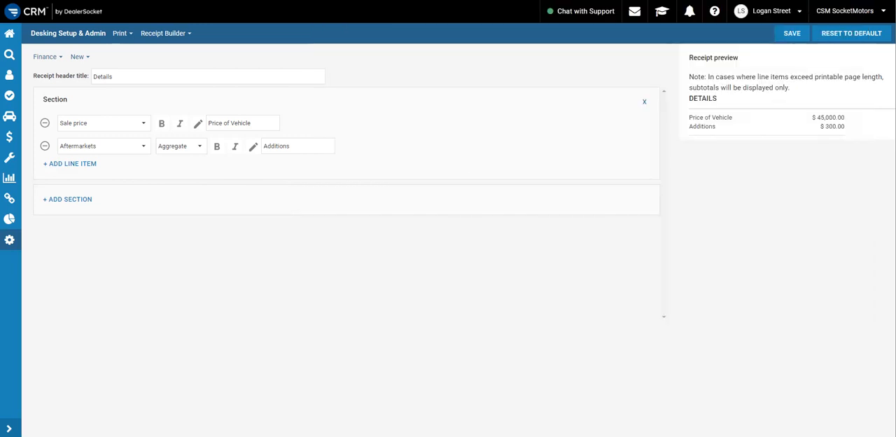
Add a third line item to the first section and make it a Custom math field
left_click(53, 164)
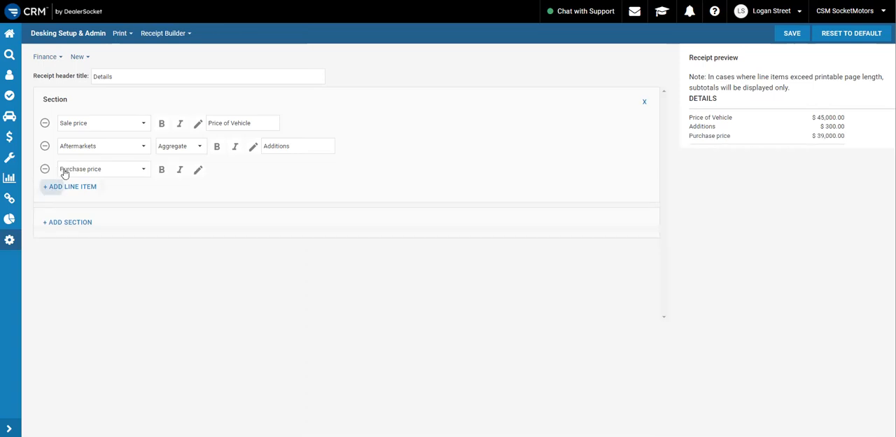
left_click(113, 170)
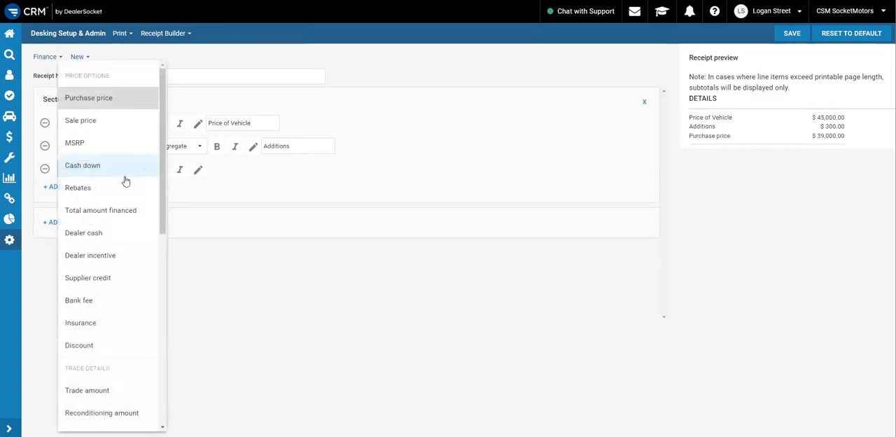
scroll(119, 179, "down", 6)
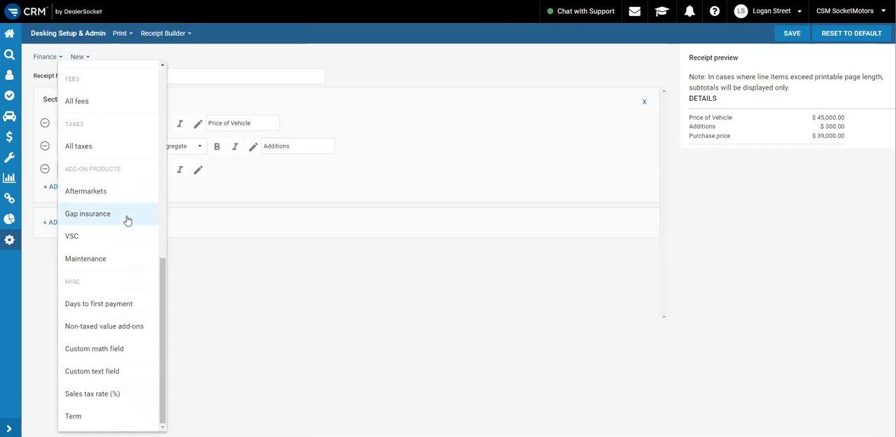
left_click(130, 354)
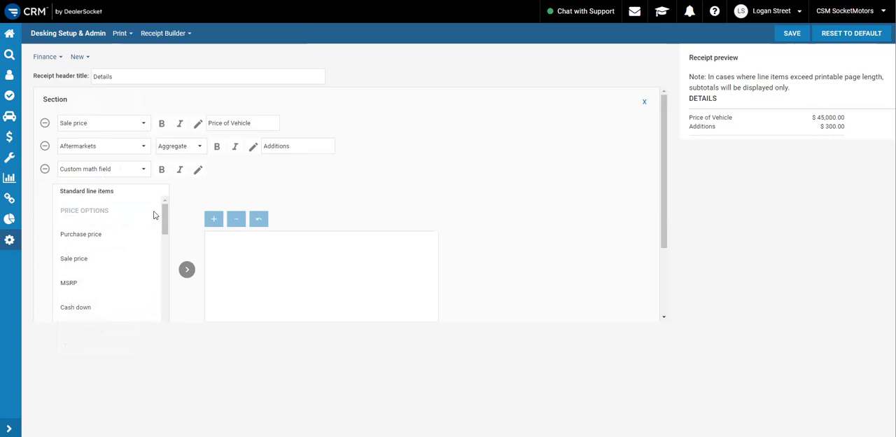
Build the custom math field's formula as Sale price + Aftermarkets
double_click(113, 261)
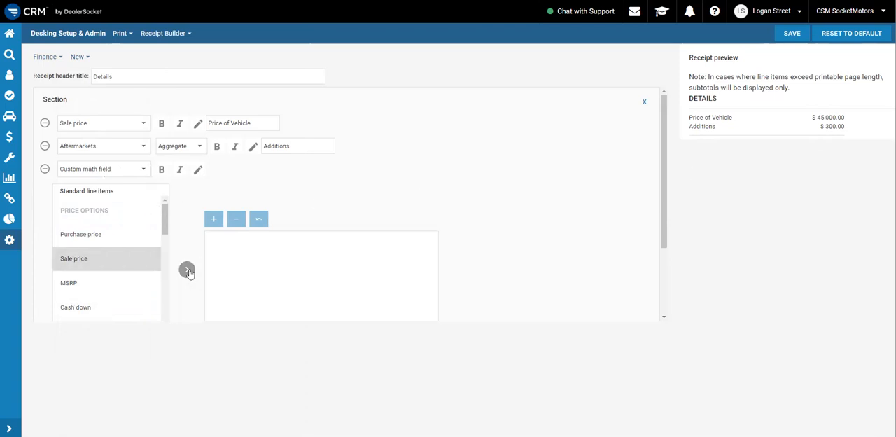
scroll(119, 258, "down", 6)
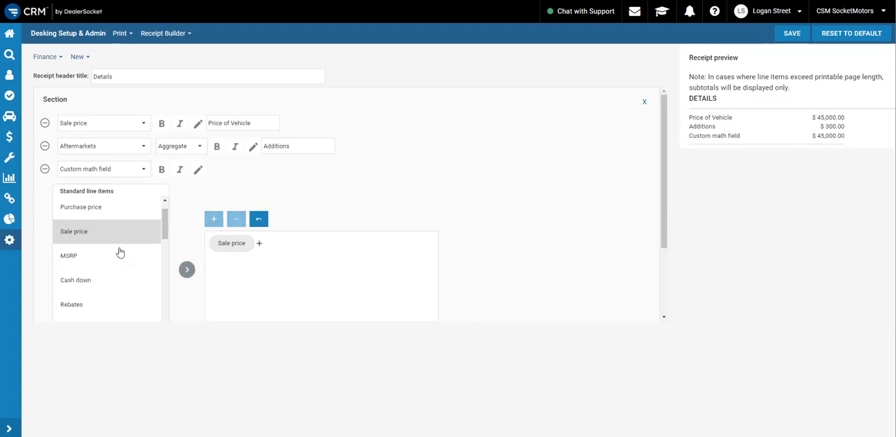
scroll(119, 252, "down", 8)
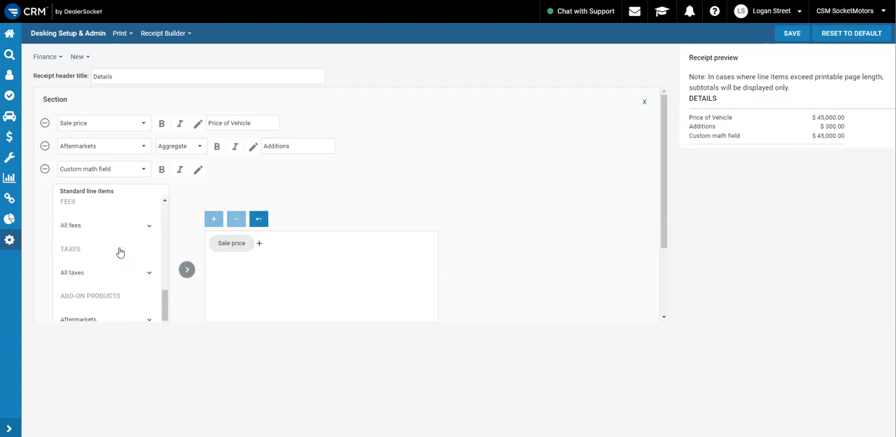
left_click(96, 230)
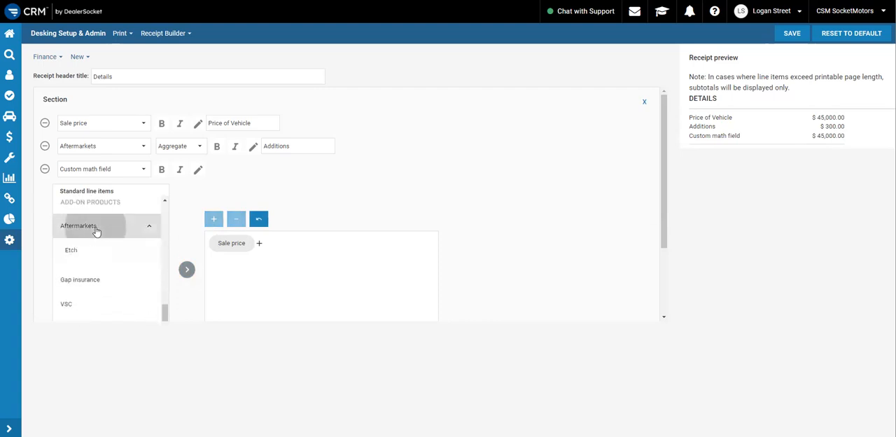
left_click(185, 271)
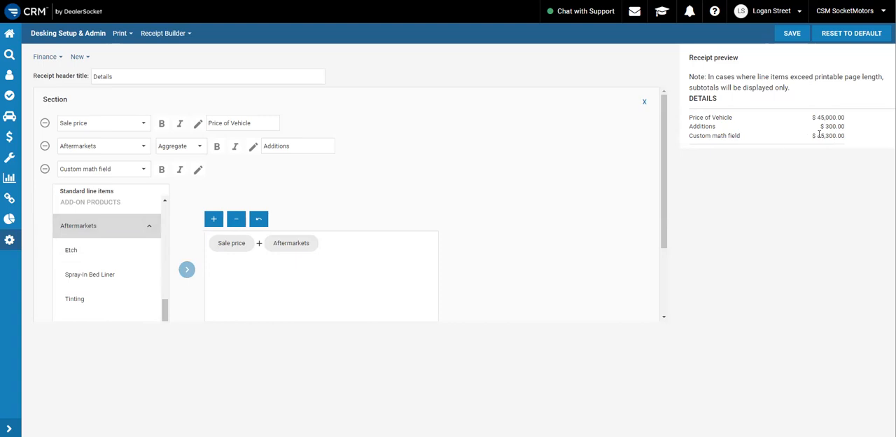
Make the first section's custom math field bold and give it the custom name "Retail Price"
left_click(163, 172)
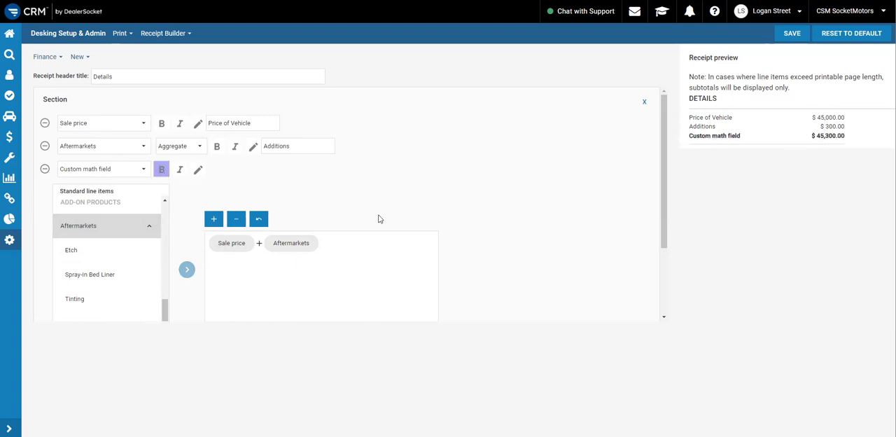
left_click(198, 169)
left_click(256, 170)
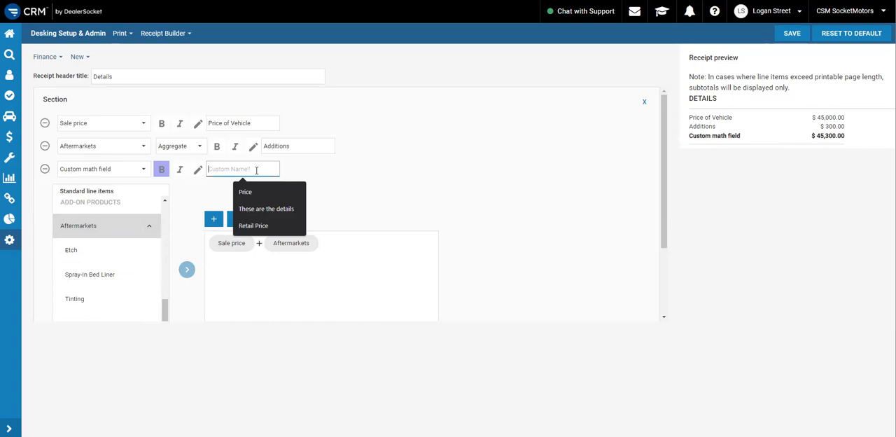
type("Retail Price")
left_click(342, 171)
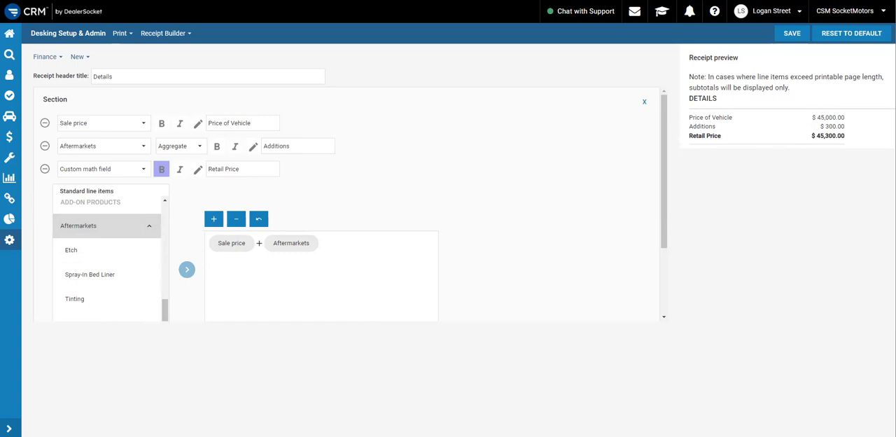
Check the purchase order example in Foxit PDF Reader, return to the Receipt Builder, and add a second section
key("alt+Tab")
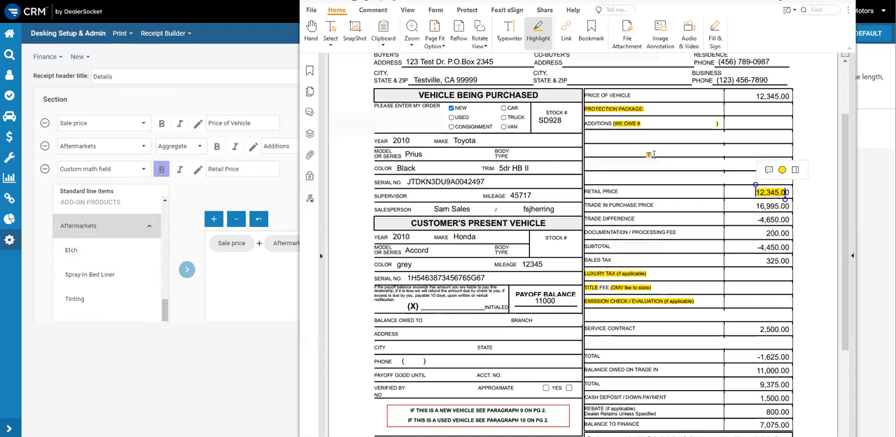
key("alt+Tab")
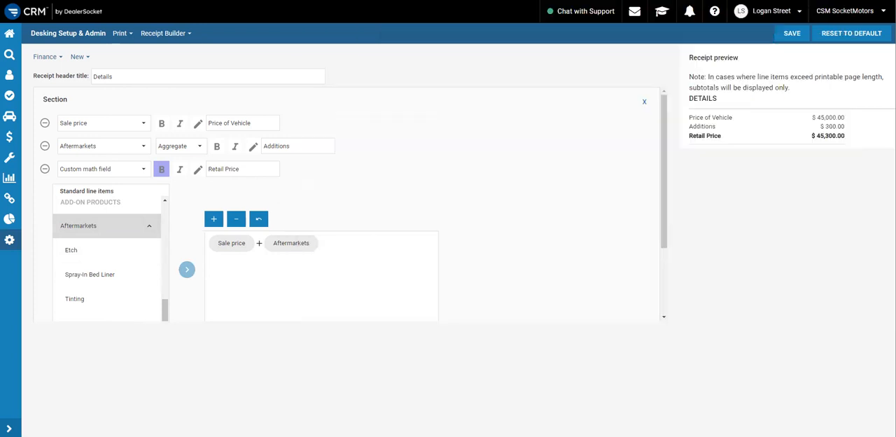
scroll(518, 187, "down", 2)
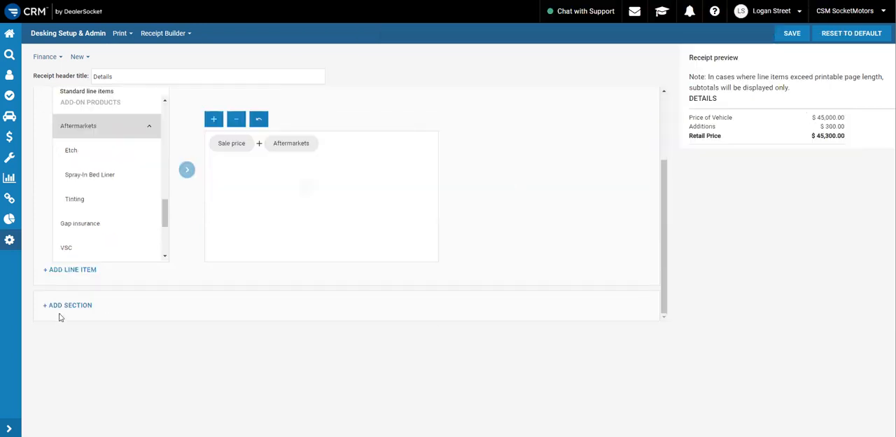
left_click(169, 292)
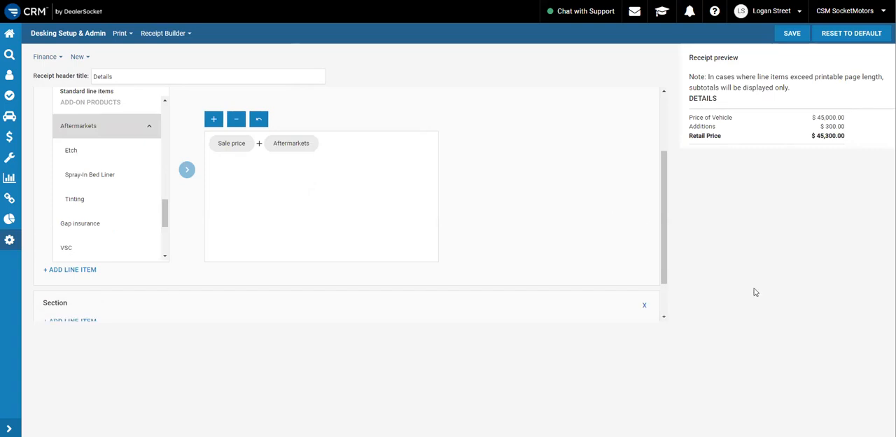
scroll(399, 197, "down", 2)
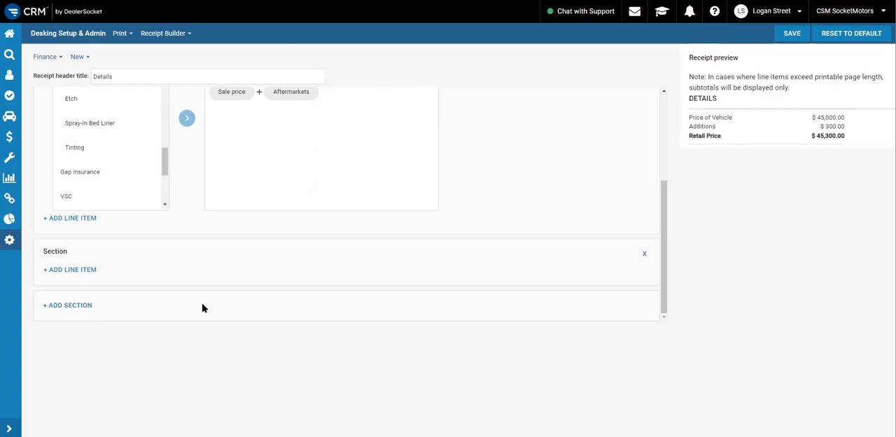
Add a Trade amount line item to the second section and give it the custom name "Trade in Purchase Price"
left_click(96, 275)
left_click(132, 279)
scroll(123, 206, "down", 2)
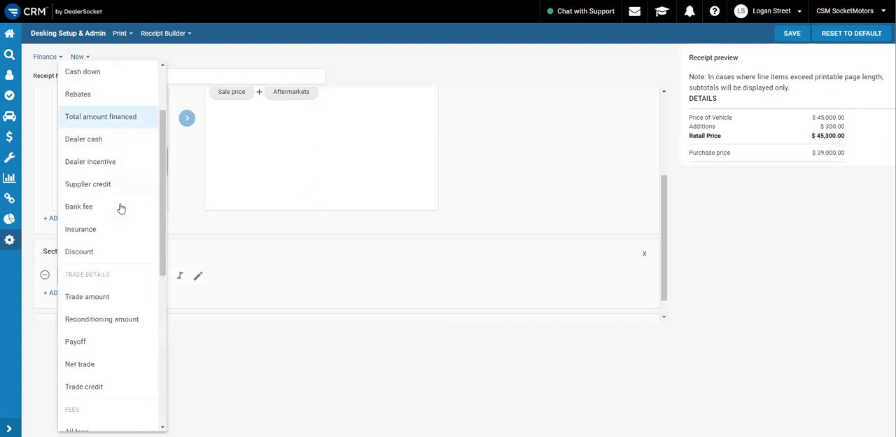
left_click(105, 303)
left_click(200, 277)
left_click(249, 276)
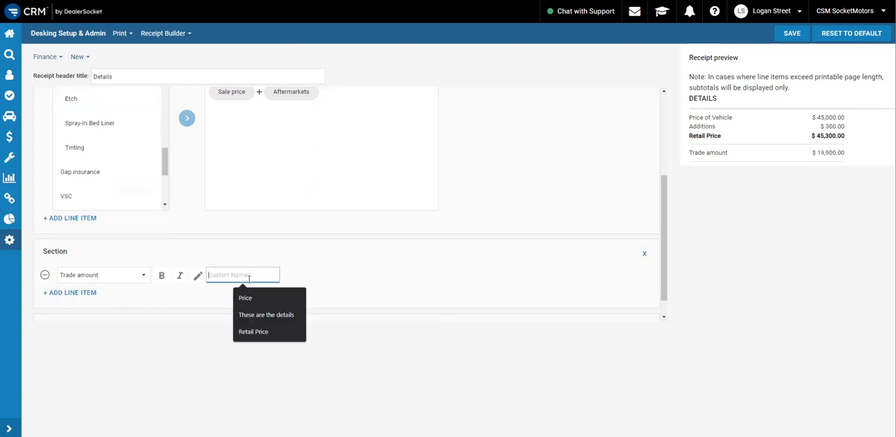
type("Trade in Purchase Price")
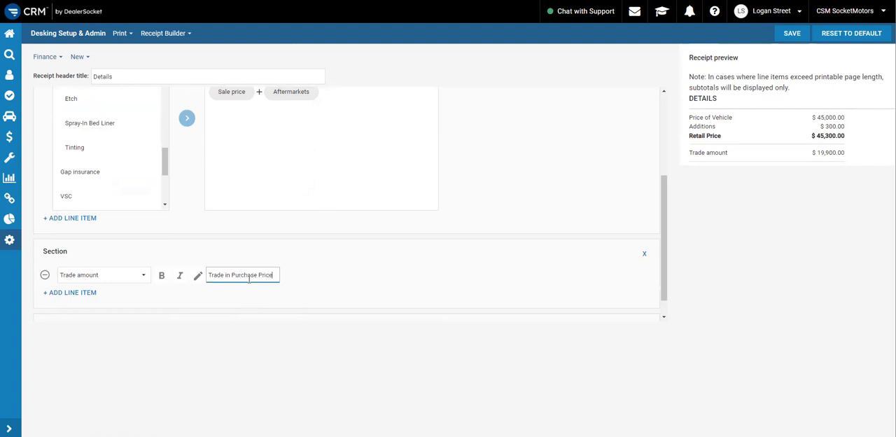
left_click(444, 280)
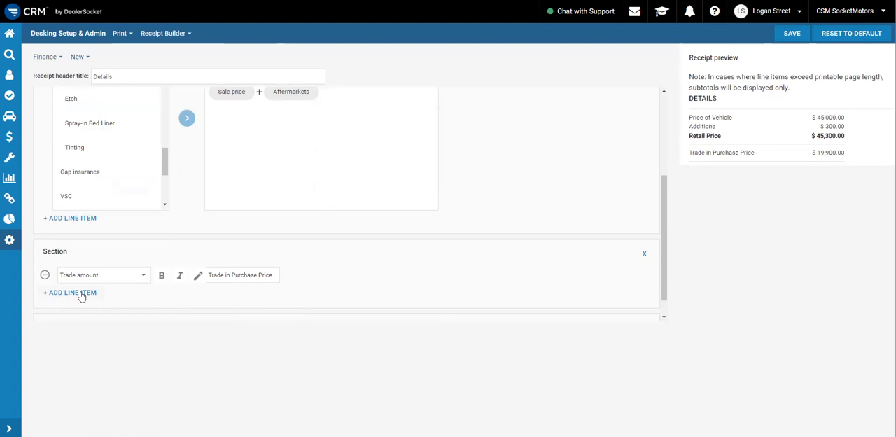
Add a Custom math field line item below Trade in Purchase Price in the second section
left_click(81, 293)
left_click(110, 299)
scroll(110, 254, "down", 6)
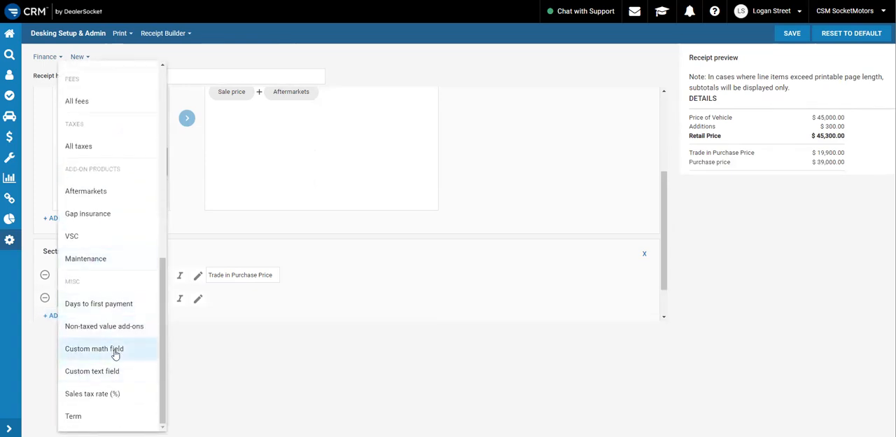
left_click(115, 352)
scroll(210, 225, "down", 1)
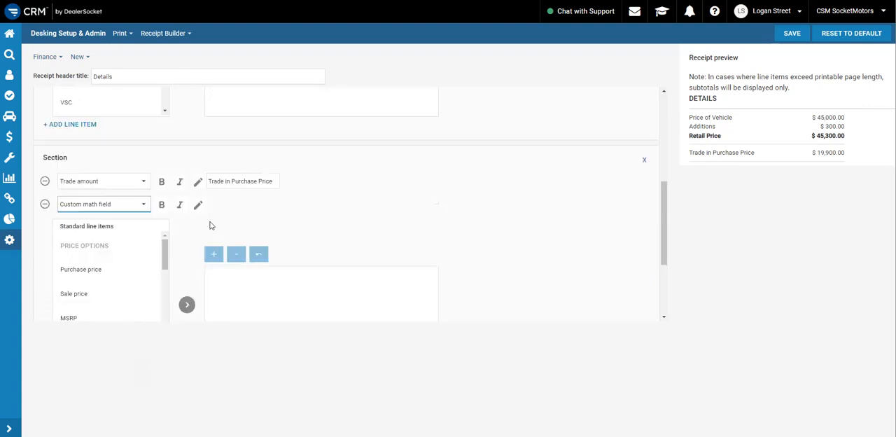
scroll(352, 268, "down", 1)
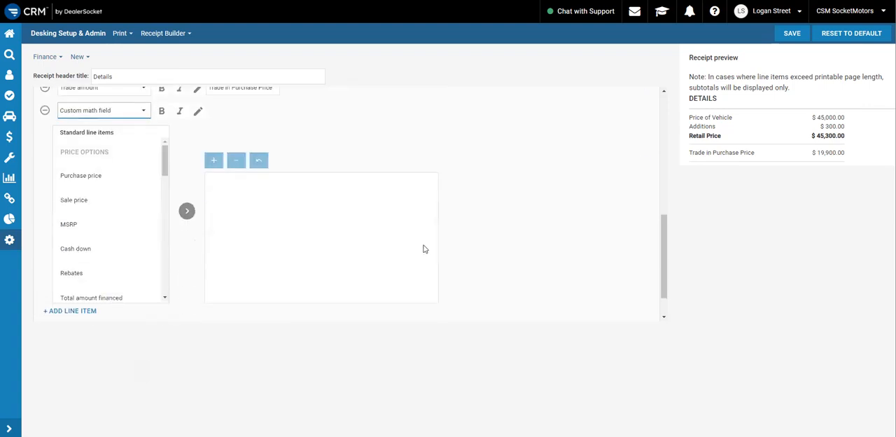
scroll(235, 194, "up", 1)
scroll(304, 255, "up", 1)
scroll(304, 255, "down", 1)
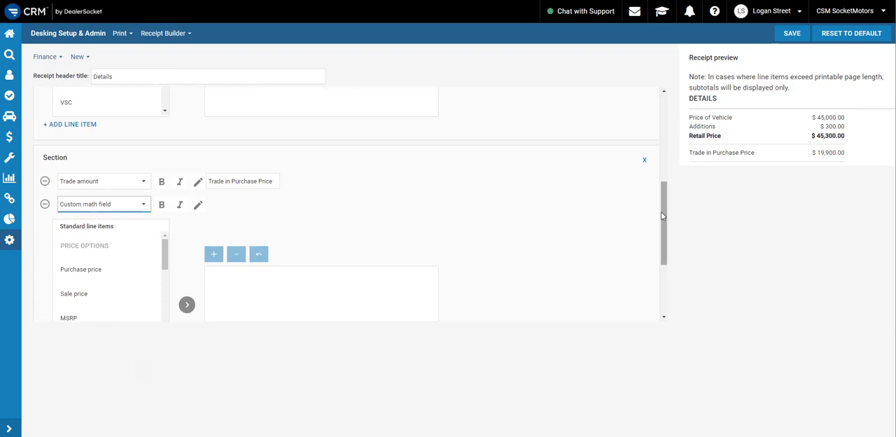
scroll(94, 253, "down", 1)
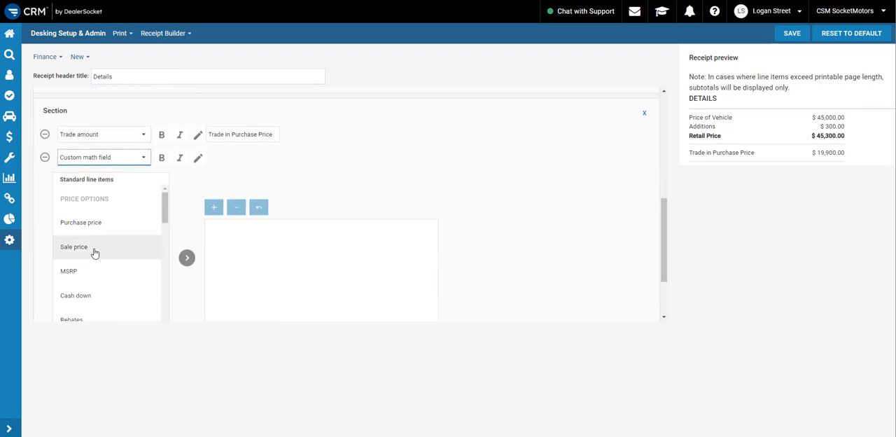
left_click(95, 251)
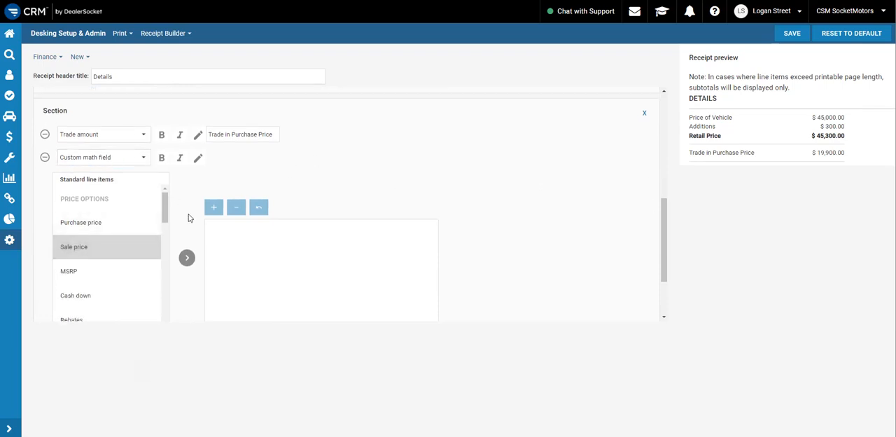
left_click(187, 259)
scroll(105, 252, "down", 10)
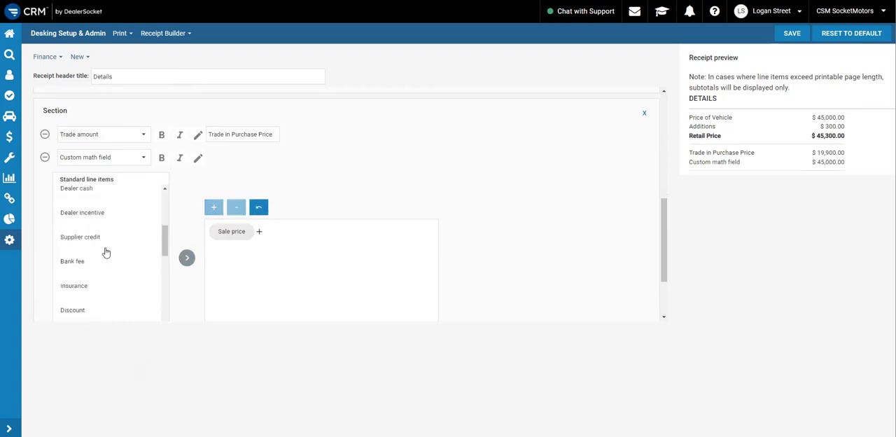
scroll(106, 252, "down", 2)
left_click(100, 260)
left_click(187, 257)
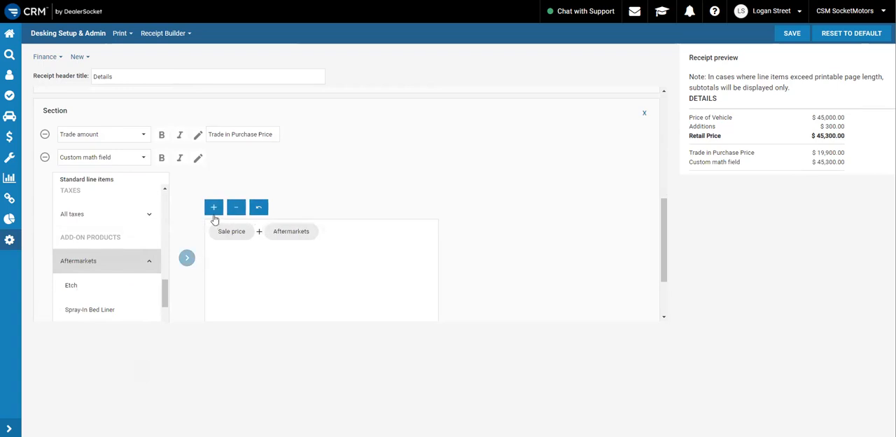
left_click(213, 209)
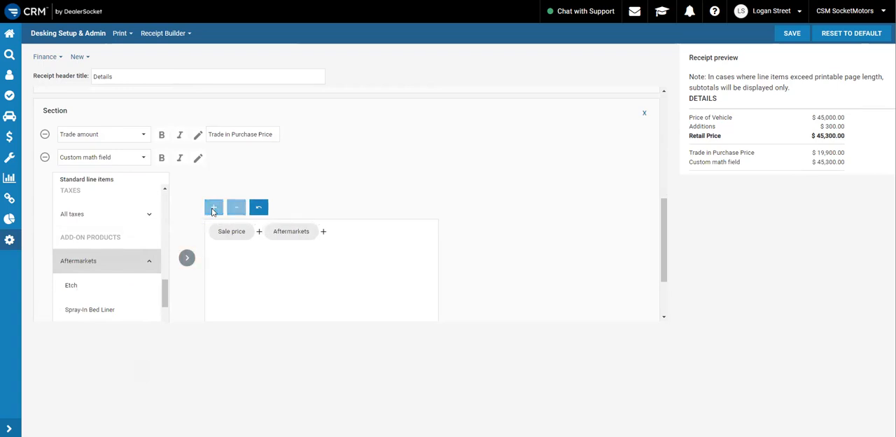
left_click(257, 208)
left_click(257, 210)
left_click(118, 268)
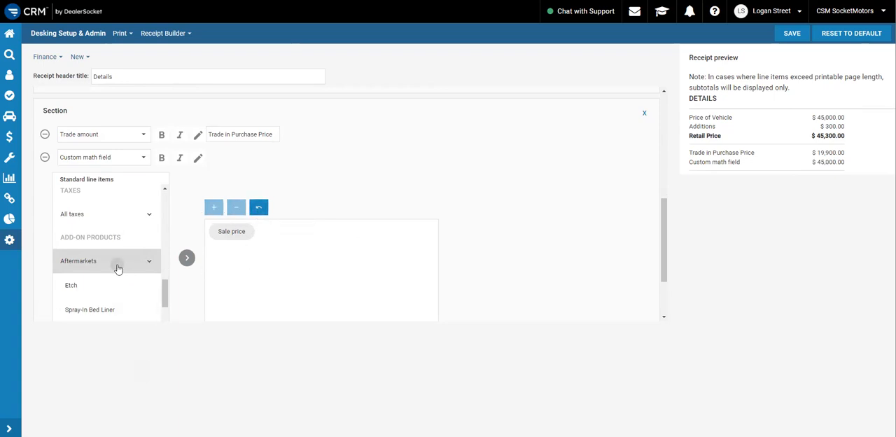
left_click(187, 259)
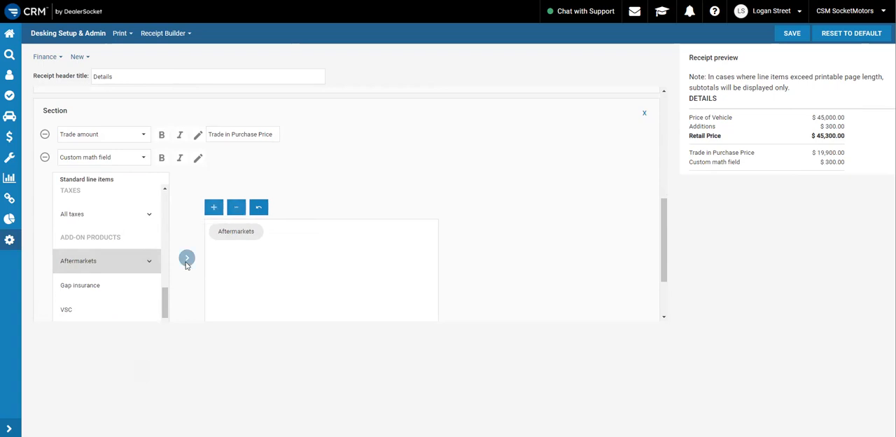
left_click(254, 210)
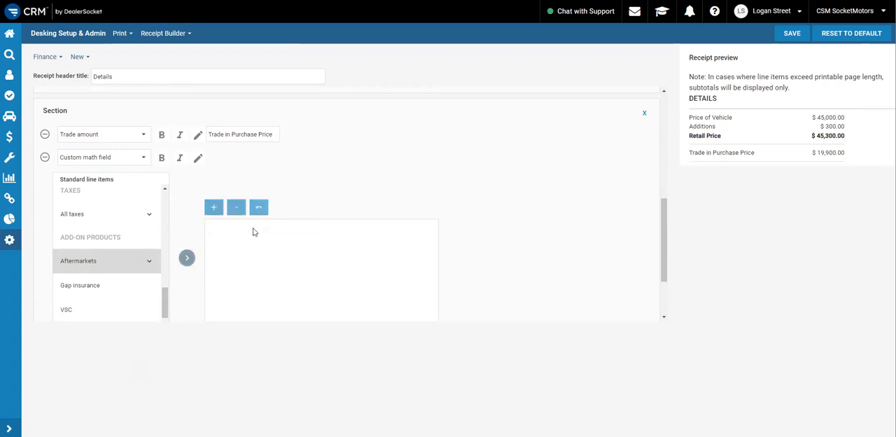
Start the second section's custom math formula by adding Sale price plus Aftermarkets
scroll(112, 253, "up", 10)
left_click(100, 253)
left_click(187, 257)
left_click(212, 208)
scroll(123, 245, "down", 8)
scroll(120, 247, "down", 3)
scroll(119, 248, "down", 2)
scroll(112, 251, "up", 8)
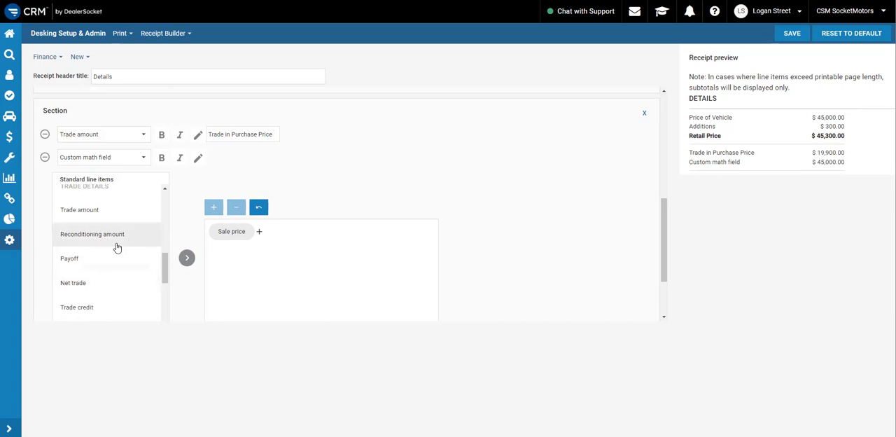
scroll(106, 252, "down", 8)
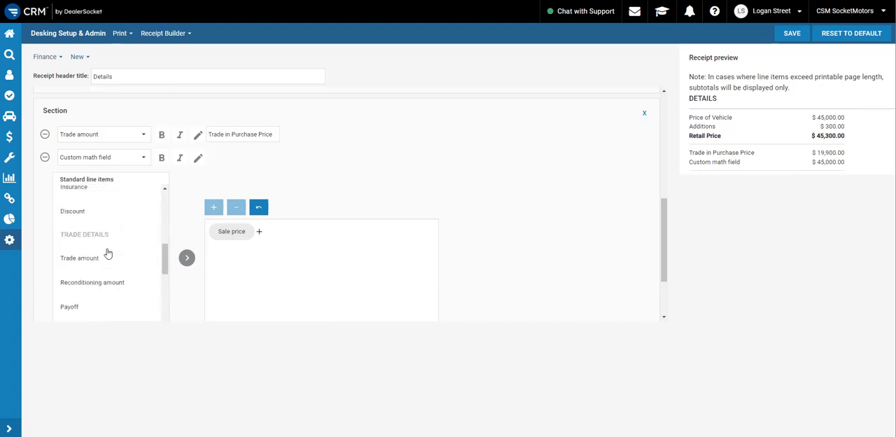
scroll(103, 253, "down", 3)
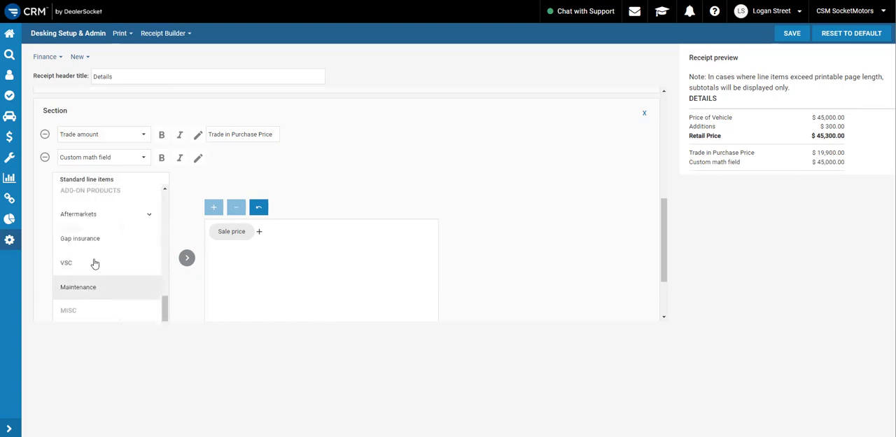
left_click(110, 216)
left_click(180, 259)
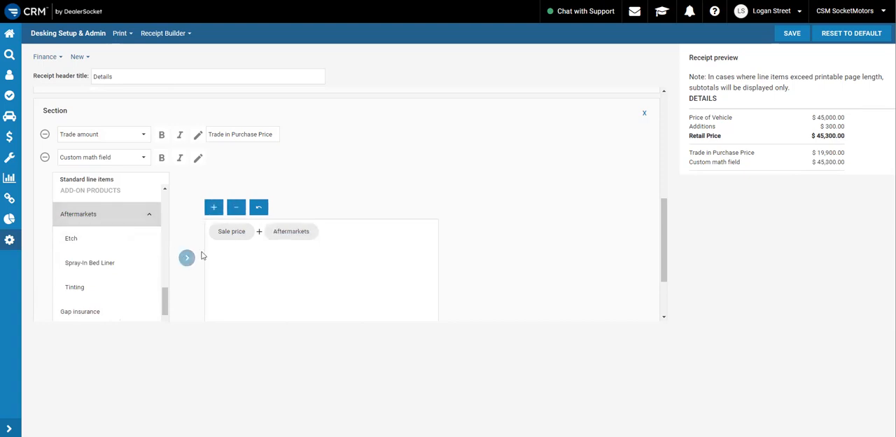
Subtract Trade amount from the sum in the second section's custom math formula
left_click(236, 208)
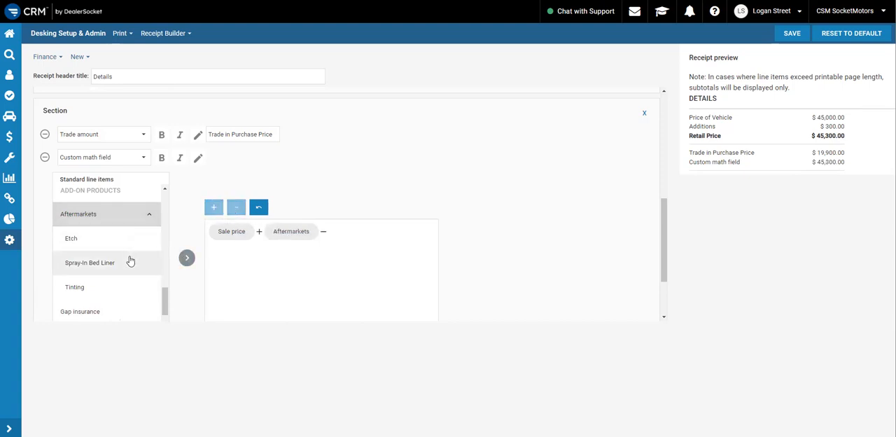
scroll(81, 276, "up", 5)
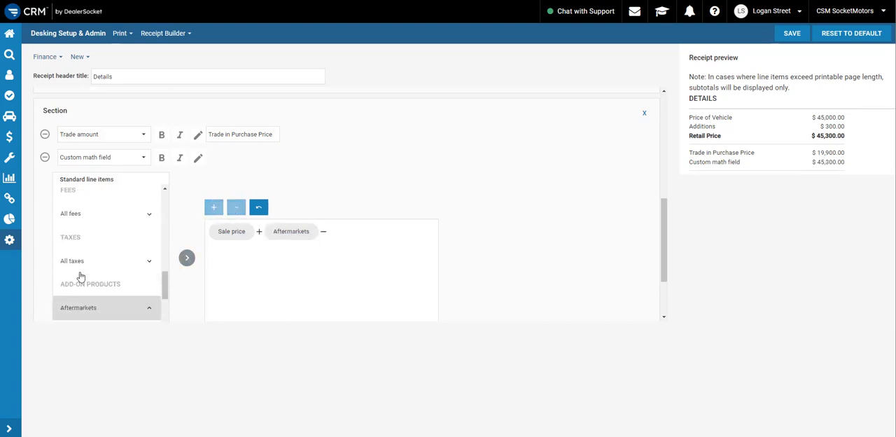
scroll(81, 276, "up", 3)
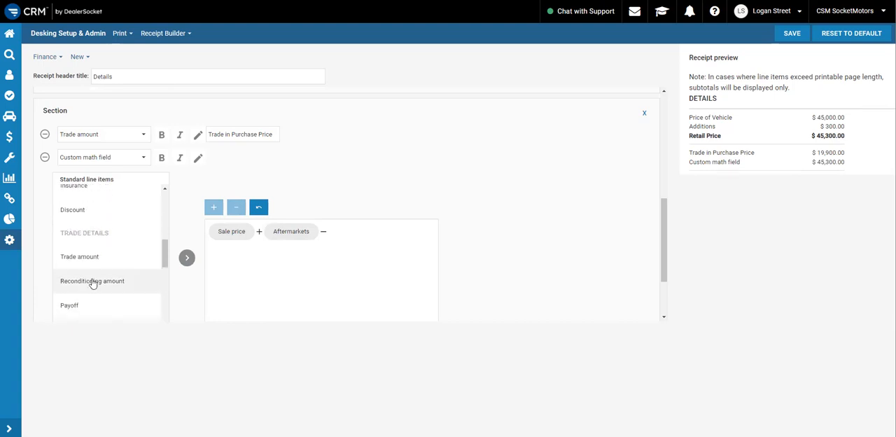
left_click(86, 264)
left_click(187, 258)
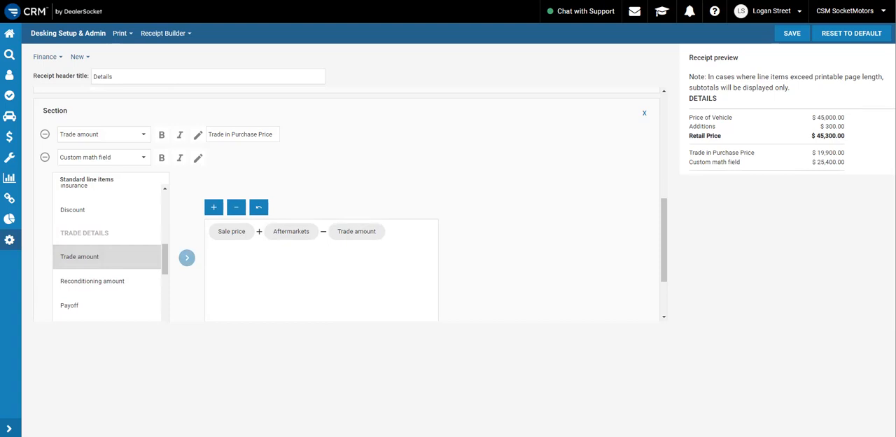
Check the purchase order example in Foxit PDF Reader, then name the second section's custom math field "Trade Difference" and make it bold
key("alt+Tab")
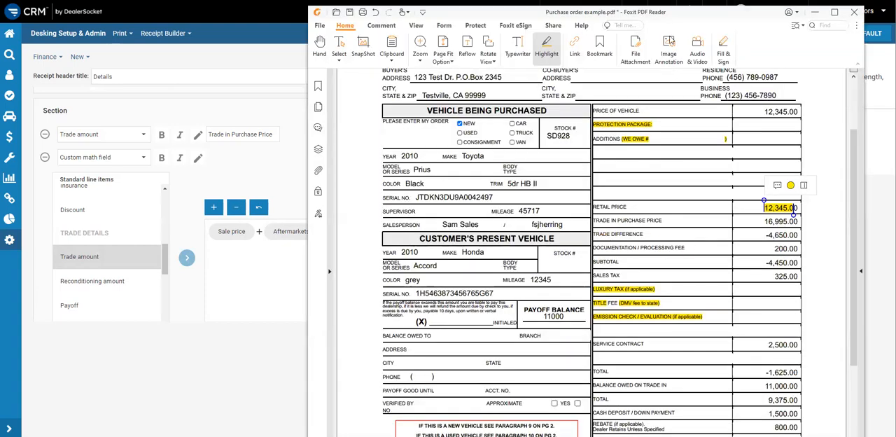
key("alt+Tab")
left_click(197, 159)
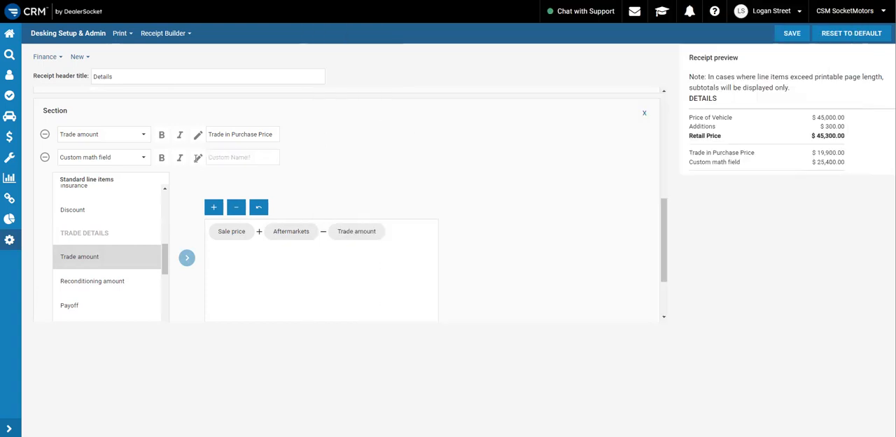
left_click(274, 157)
type("Trade Di")
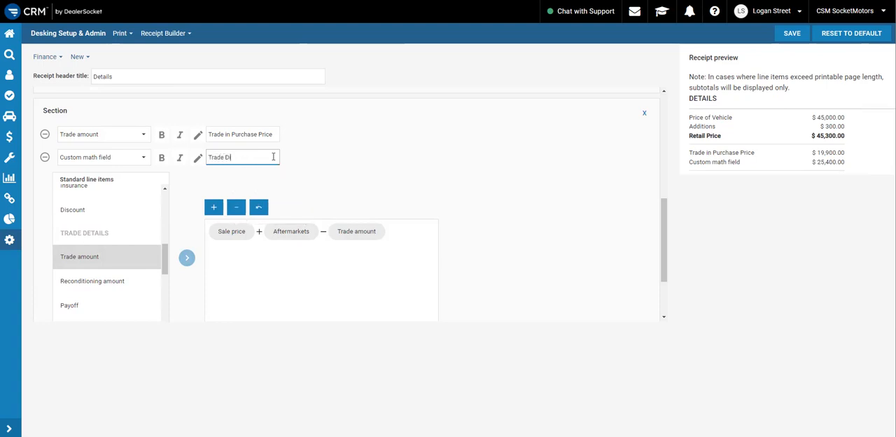
type("fference")
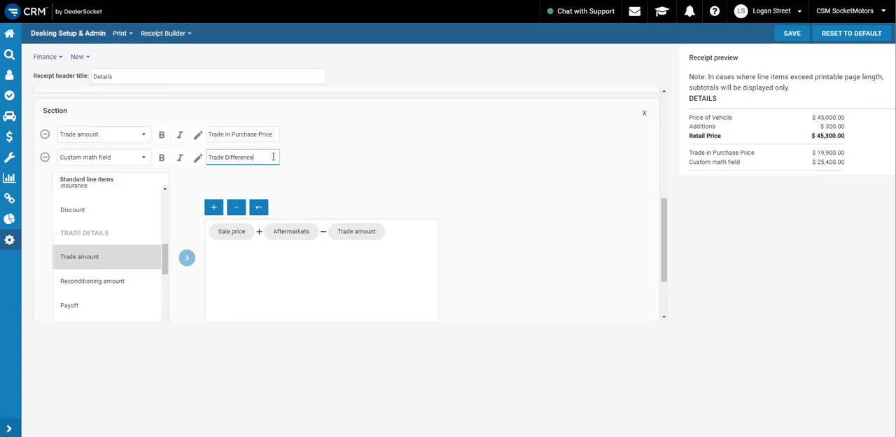
left_click(380, 161)
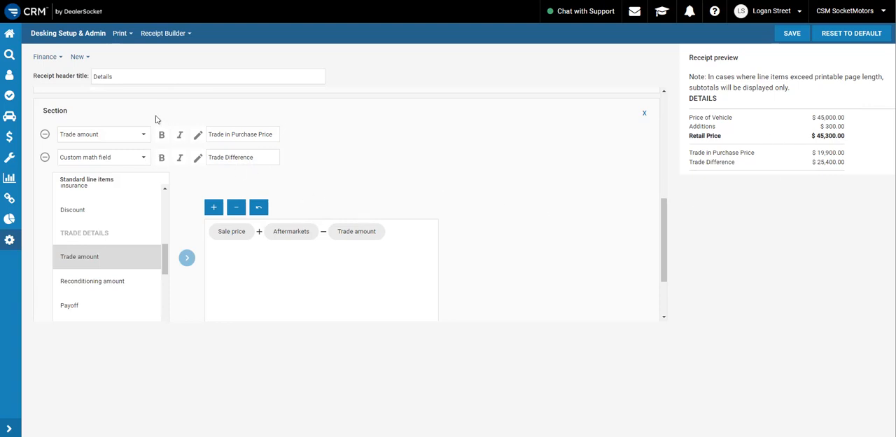
left_click(162, 159)
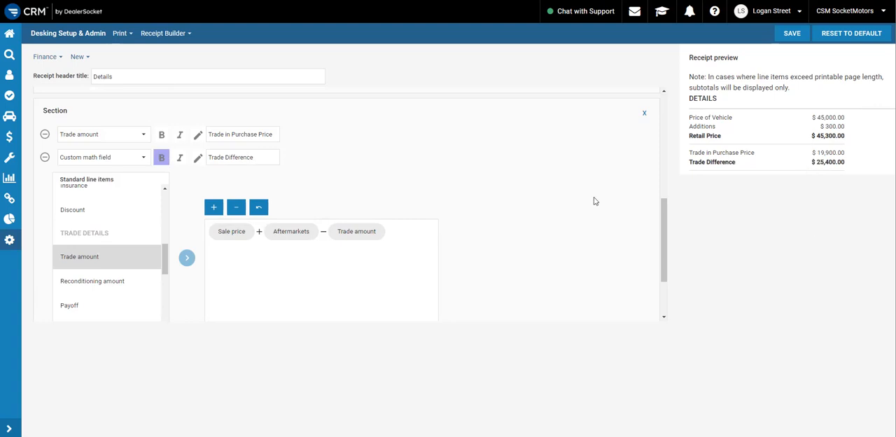
Add a third section to the receipt below the Trade Difference formula
scroll(588, 198, "down", 1)
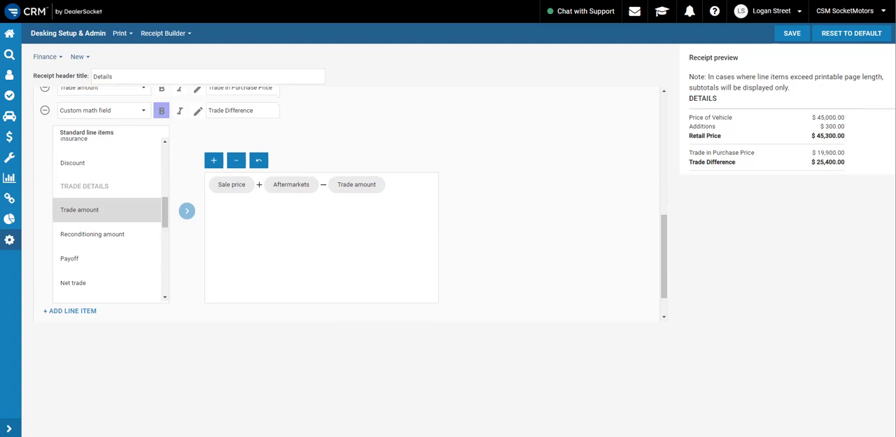
scroll(539, 205, "down", 1)
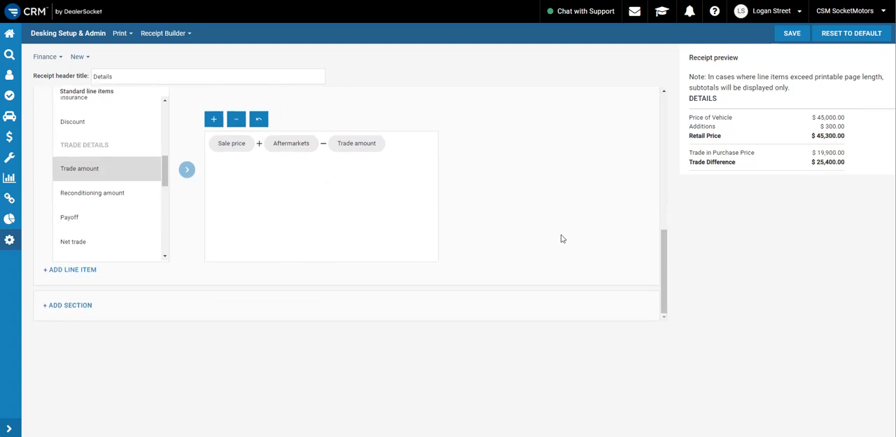
left_click(76, 305)
scroll(392, 210, "down", 1)
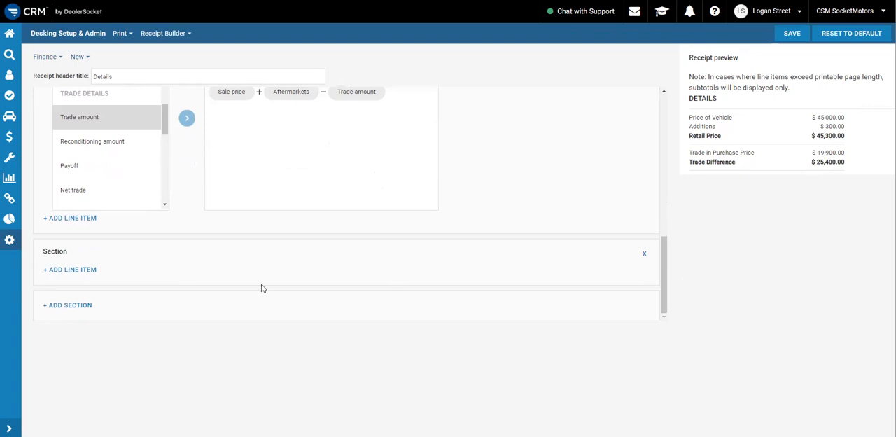
Add an All fees line item to the third section and set it to Specify with Documentation Fee
left_click(77, 271)
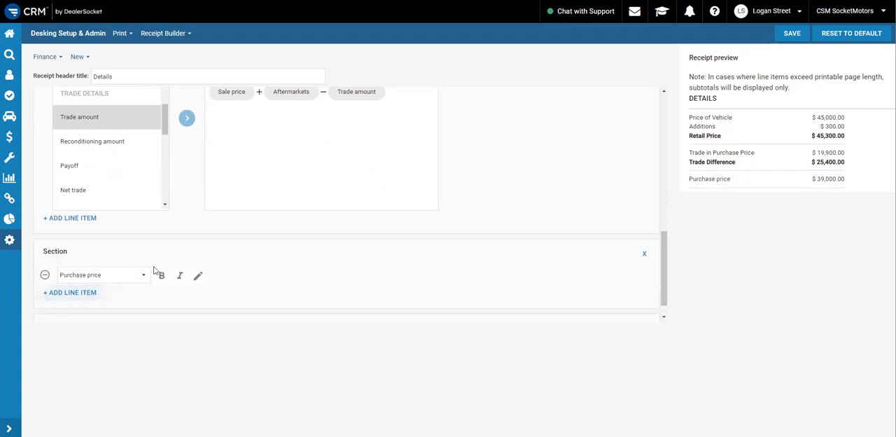
left_click(126, 276)
scroll(126, 203, "down", 5)
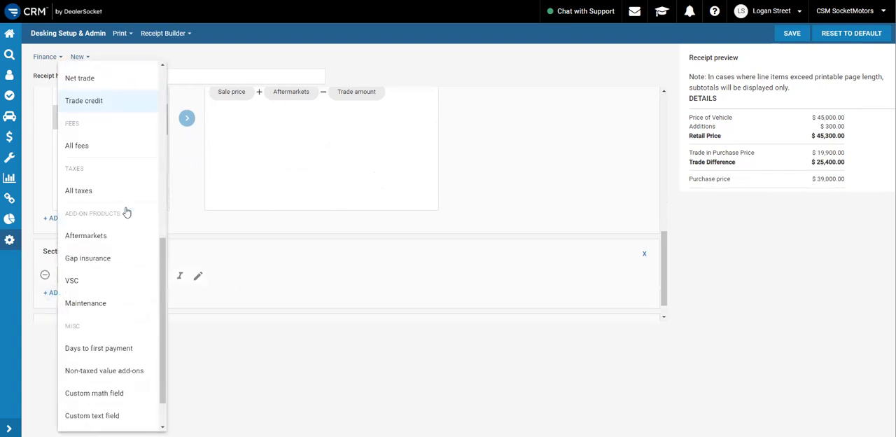
scroll(119, 210, "down", 3)
scroll(112, 249, "up", 5)
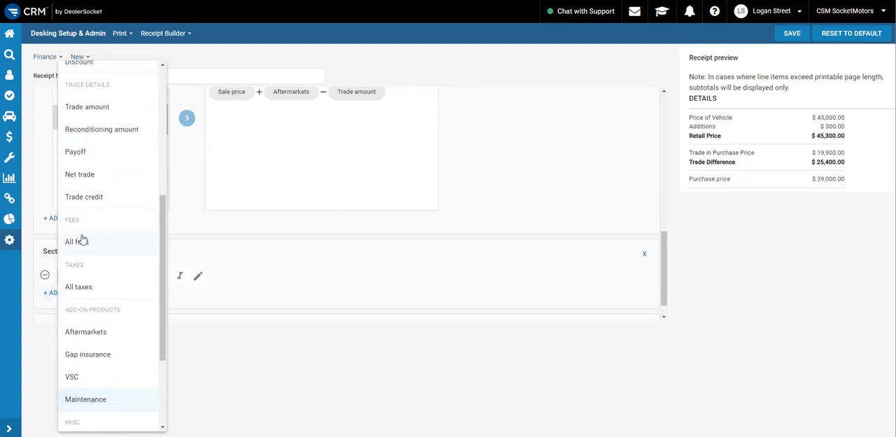
left_click(78, 241)
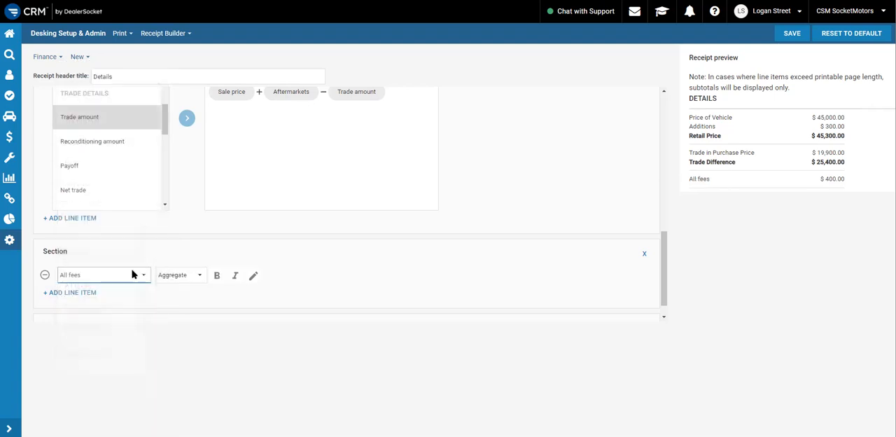
left_click(187, 279)
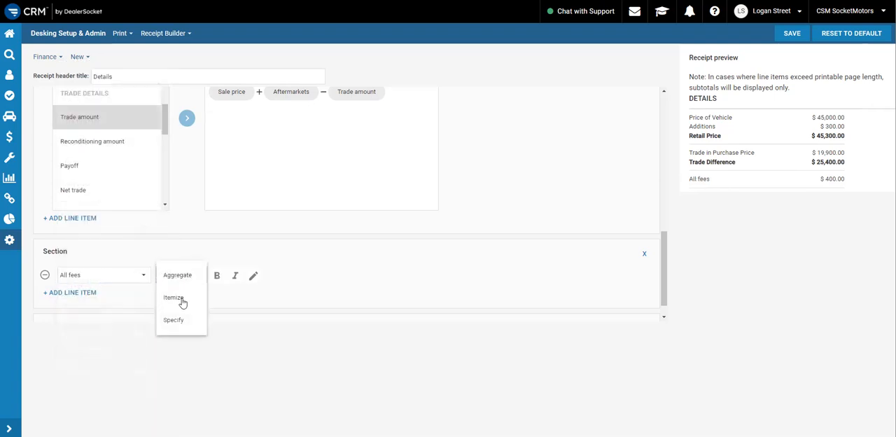
left_click(177, 321)
left_click(236, 275)
left_click(247, 305)
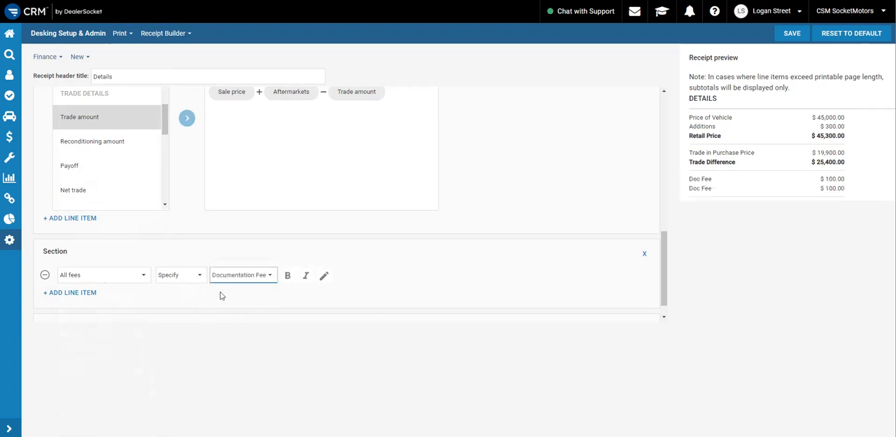
Try Preparation Fee and Government Fee as the specified fee in the third section, and return it to Documentation Fee
scroll(252, 276, "down", 1)
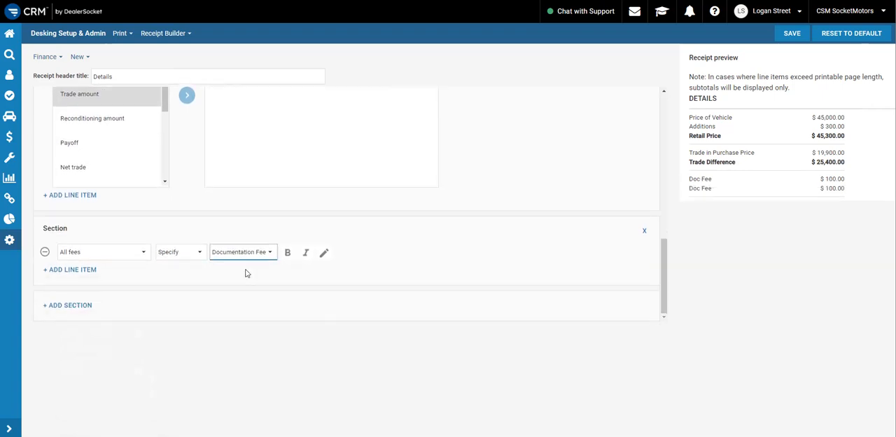
left_click(252, 257)
left_click(246, 233)
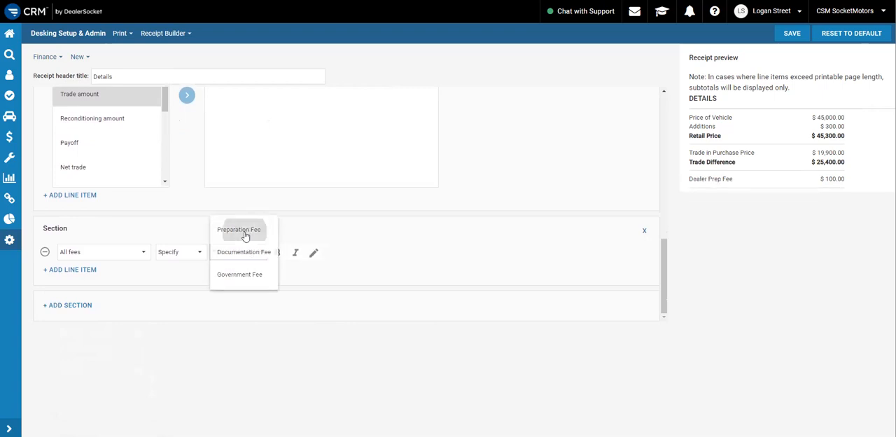
left_click(241, 251)
left_click(245, 279)
left_click(242, 251)
left_click(245, 277)
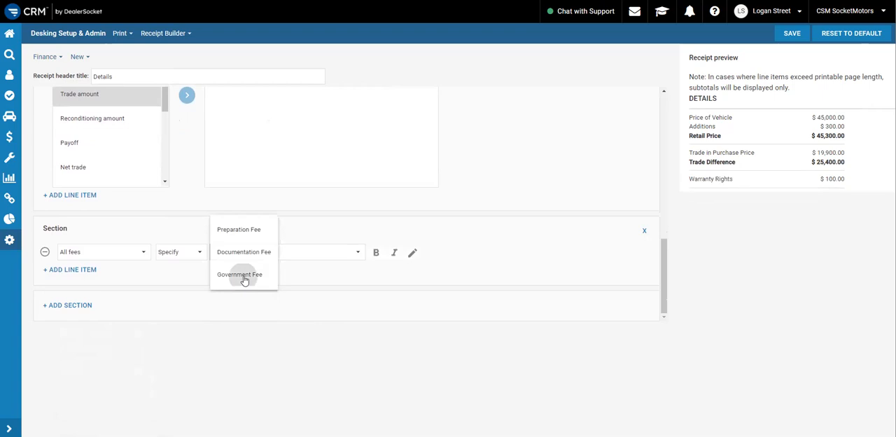
left_click(249, 256)
left_click(244, 228)
Try the Itemize display for the third section's All fees line item, and switch it back to Specify with Documentation Fee
left_click(179, 251)
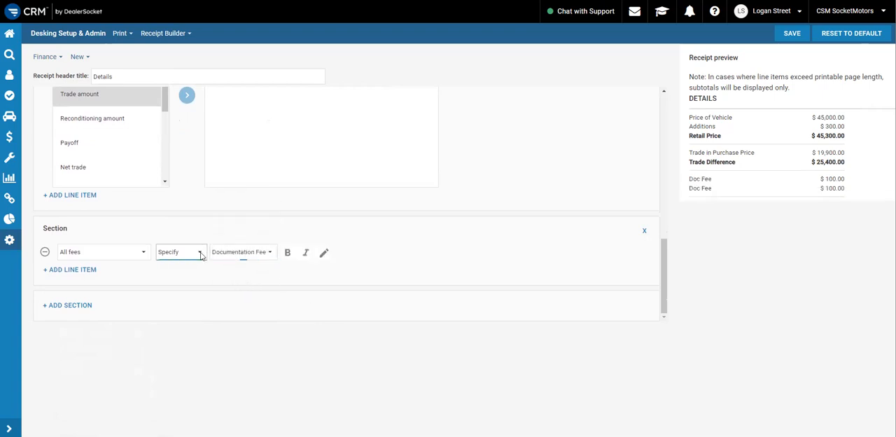
left_click(184, 231)
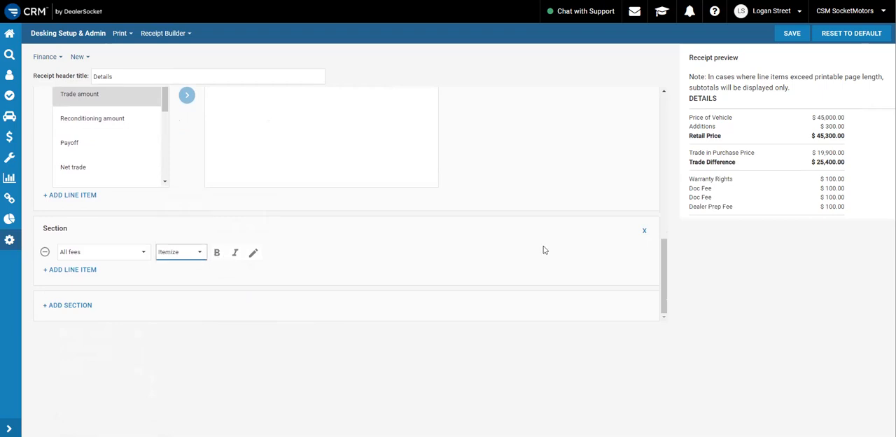
left_click(198, 252)
left_click(185, 280)
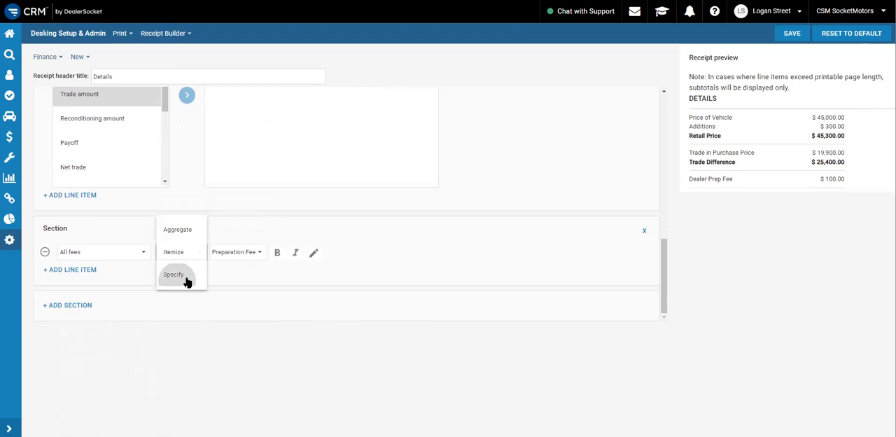
left_click(233, 253)
left_click(247, 273)
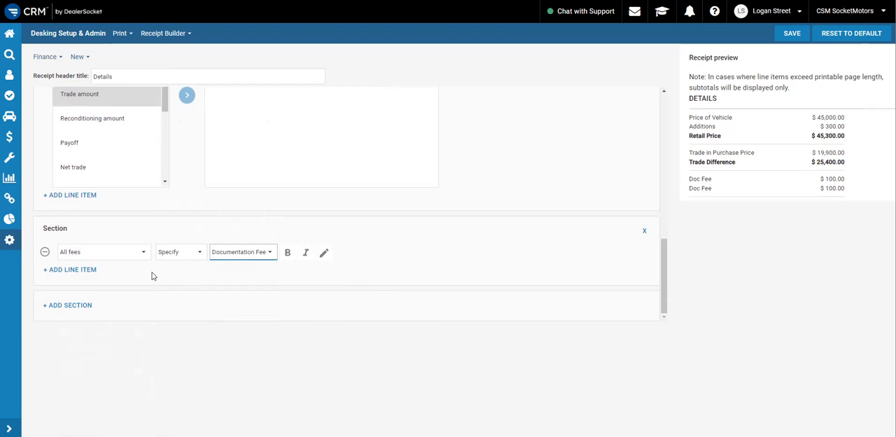
Add a Custom math field line item below the documentation fee in the third section and give it the custom name "Subtotal"
left_click(70, 270)
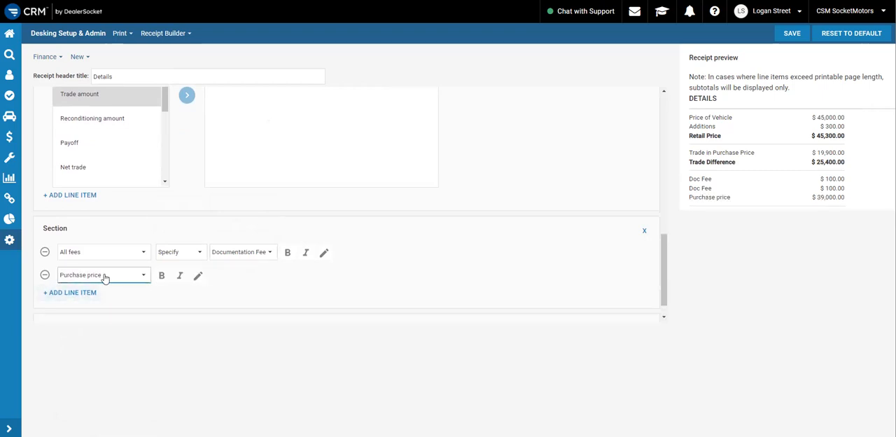
left_click(105, 278)
scroll(107, 262, "down", 2)
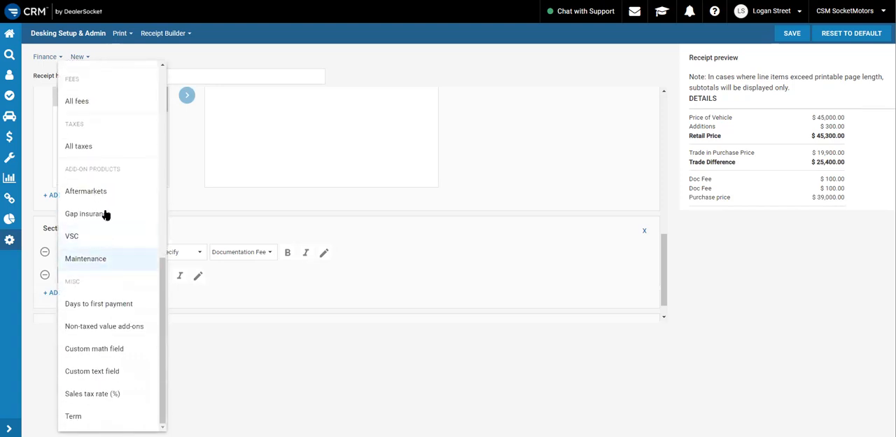
left_click(116, 350)
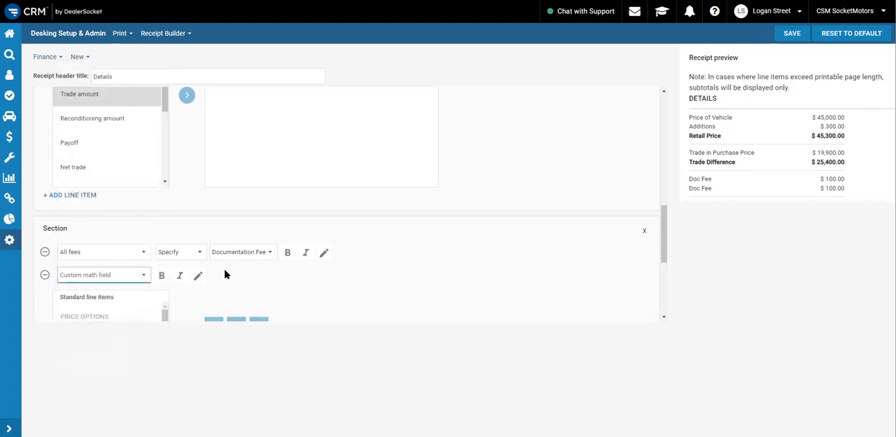
scroll(223, 272, "down", 2)
left_click(198, 183)
left_click(246, 182)
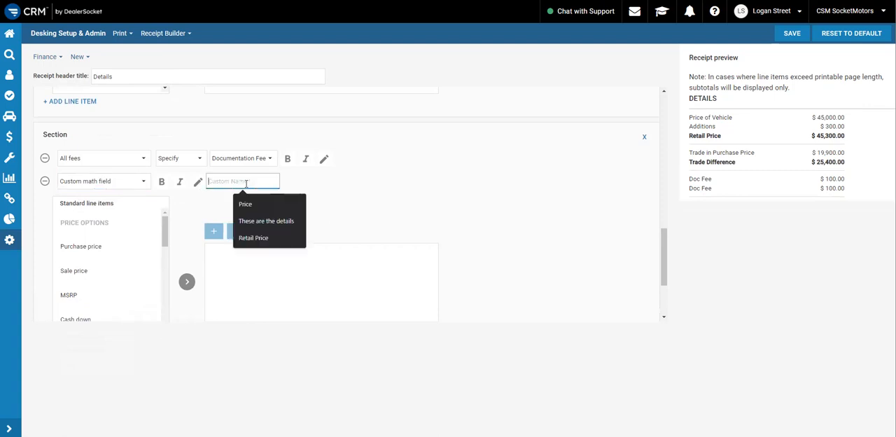
type("Subtotal")
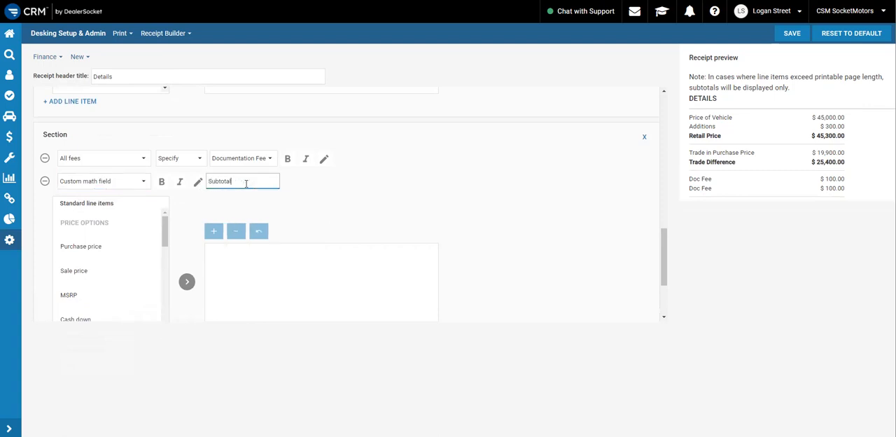
Make the Subtotal line item bold and start its formula with Sale price followed by a plus operator
left_click(161, 181)
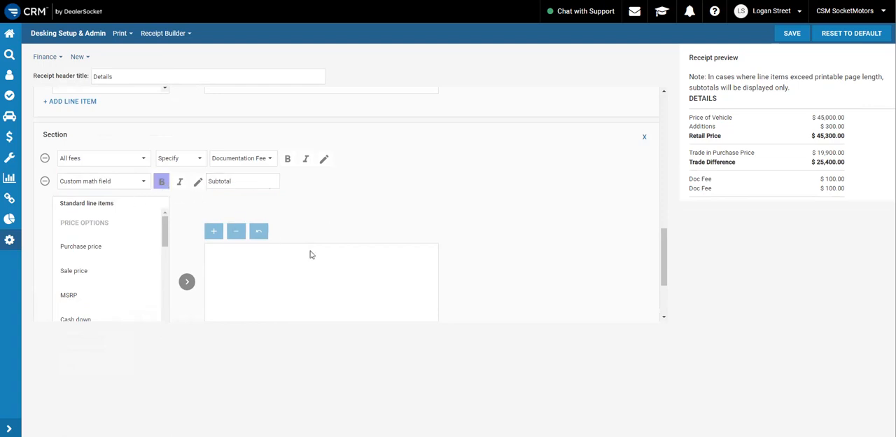
scroll(350, 252, "down", 3)
scroll(136, 187, "down", 6)
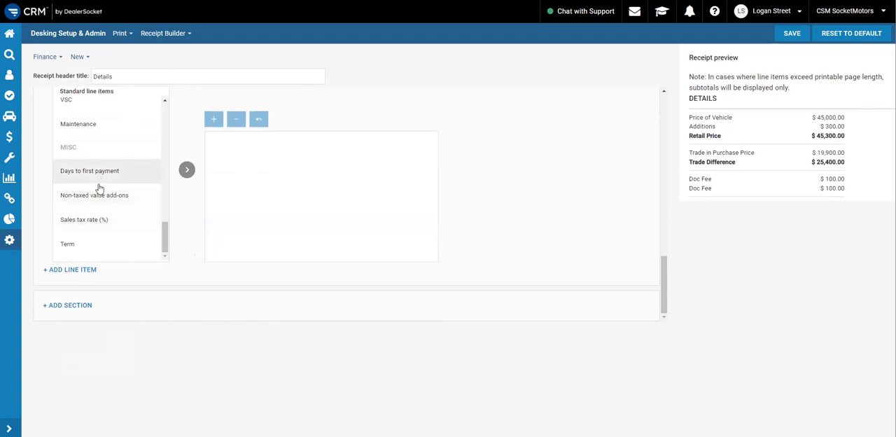
scroll(98, 200, "up", 3)
scroll(114, 206, "up", 6)
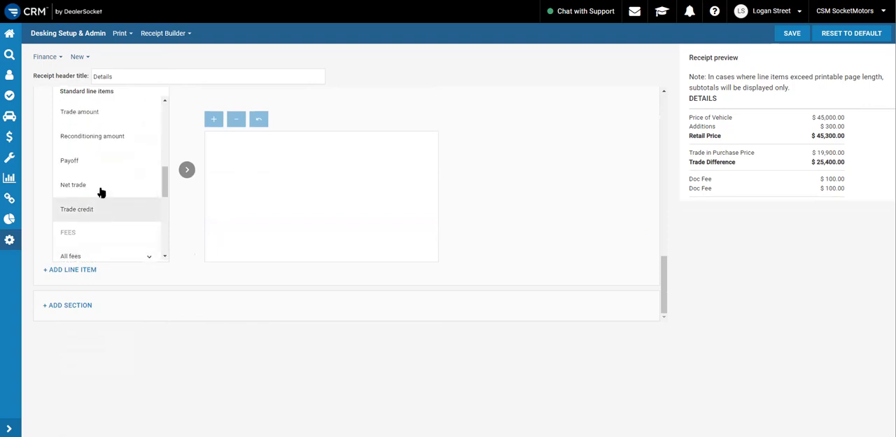
scroll(99, 214, "down", 8)
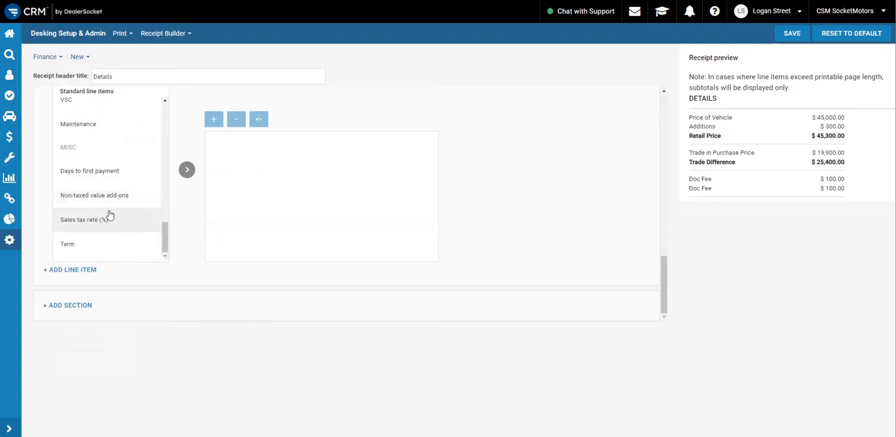
left_click_drag(162, 242, 172, 191)
scroll(172, 191, "up", 2)
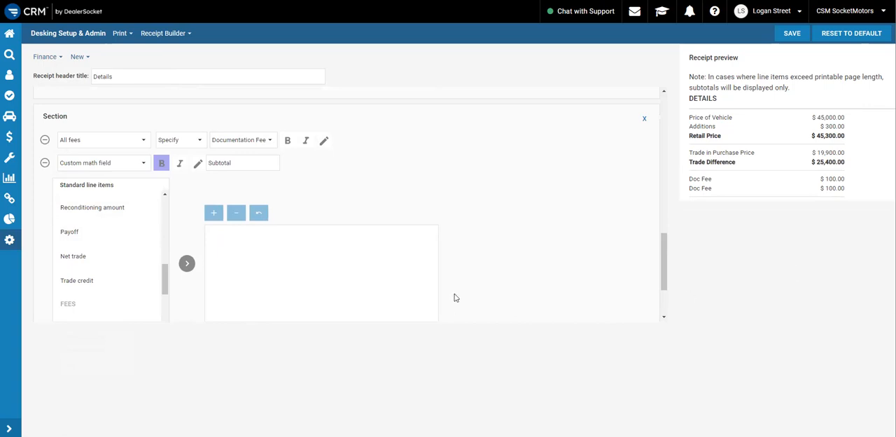
scroll(98, 238, "up", 6)
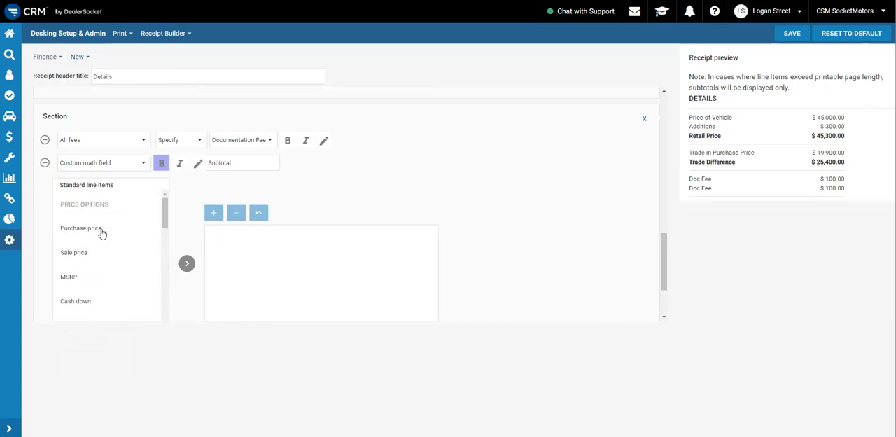
scroll(102, 257, "down", 1)
left_click(105, 205)
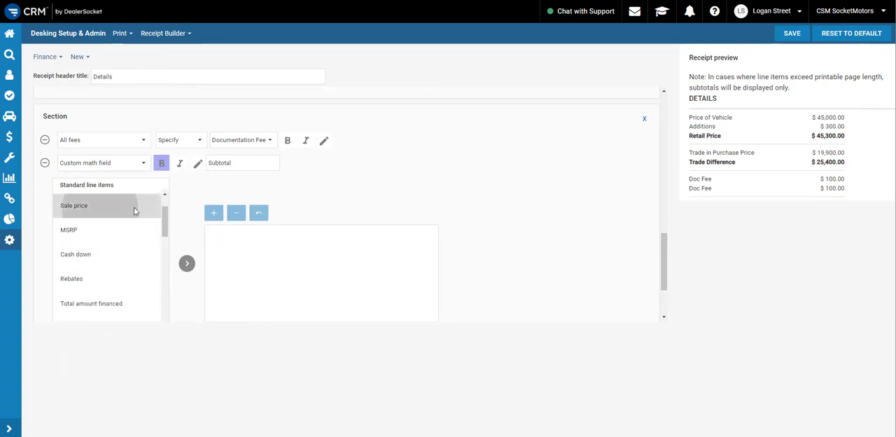
left_click(186, 263)
left_click(211, 216)
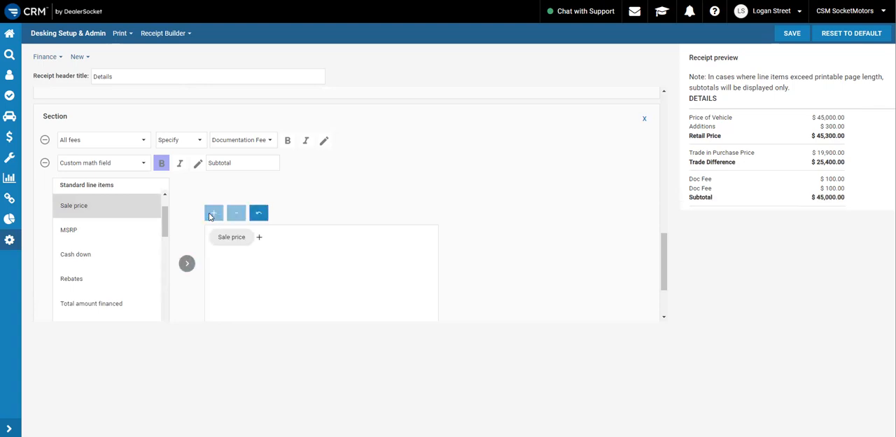
Insert Aftermarkets as the second term of the Subtotal formula in the third section
scroll(106, 286, "up", 1)
scroll(108, 285, "down", 4)
scroll(107, 286, "down", 10)
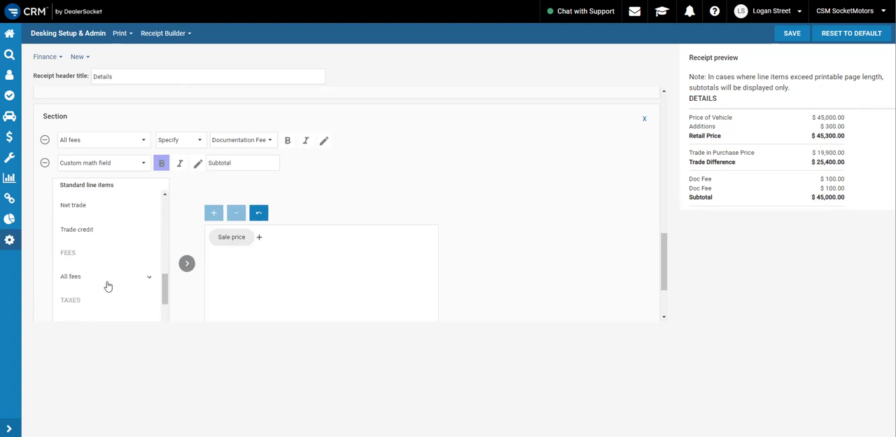
scroll(107, 283, "down", 5)
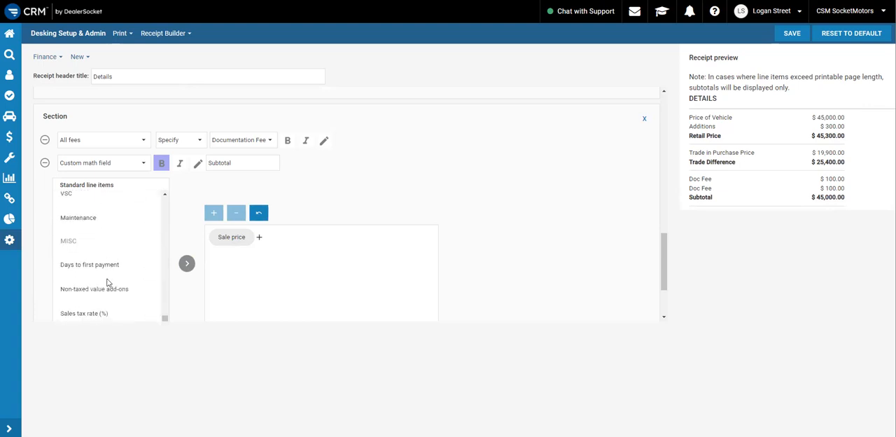
scroll(112, 249, "up", 3)
left_click(108, 241)
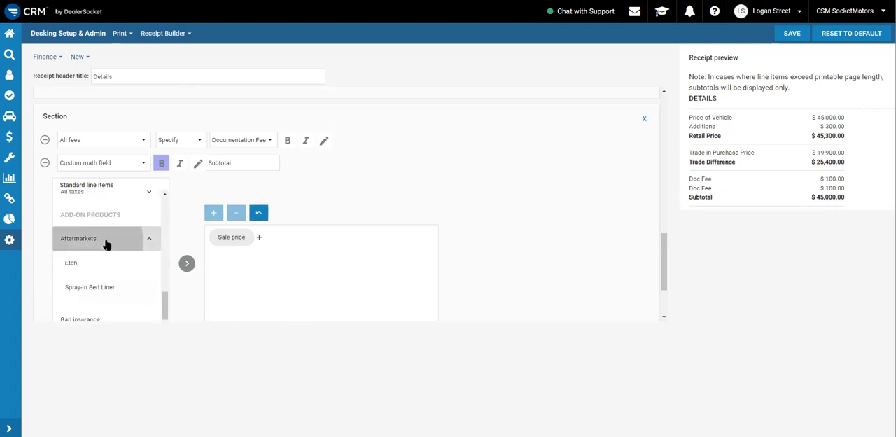
left_click(185, 264)
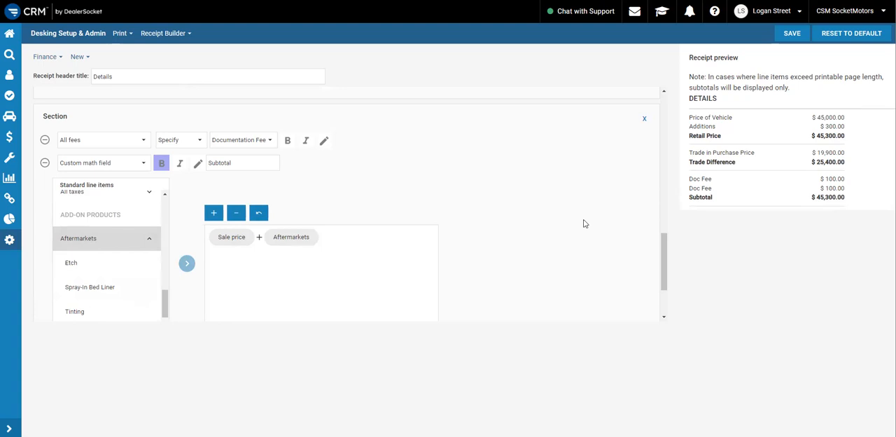
Subtract Trade amount in the Subtotal formula after Aftermarkets
left_click(237, 213)
scroll(116, 273, "down", 1)
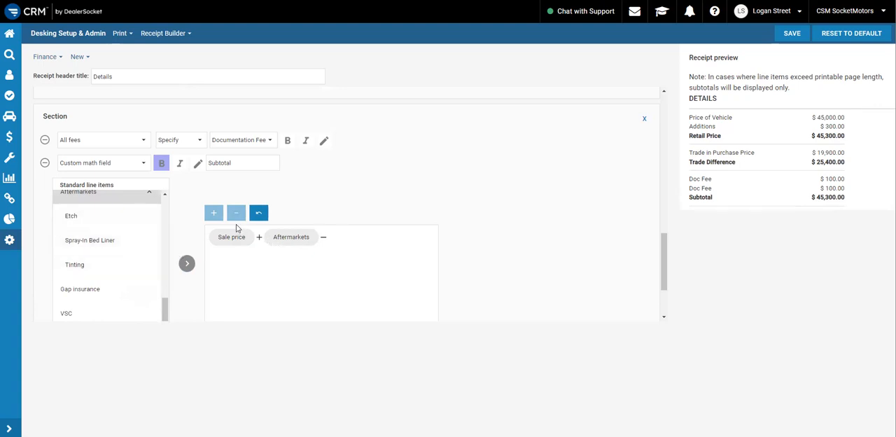
scroll(105, 245, "down", 3)
scroll(105, 245, "up", 5)
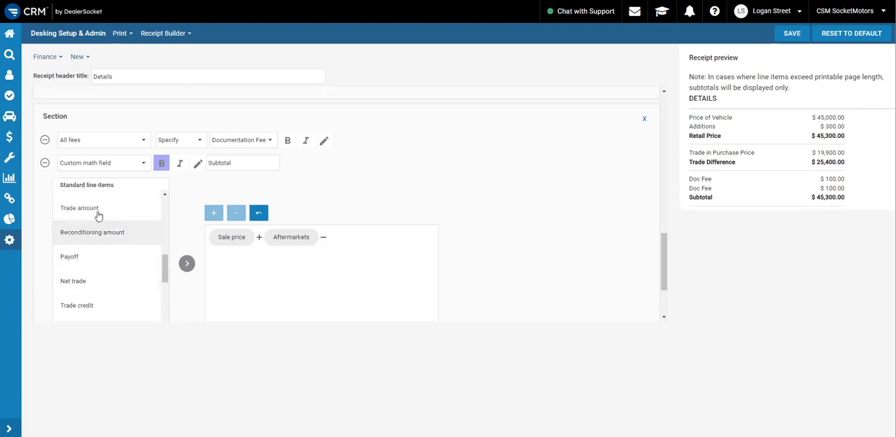
left_click(126, 210)
left_click(186, 262)
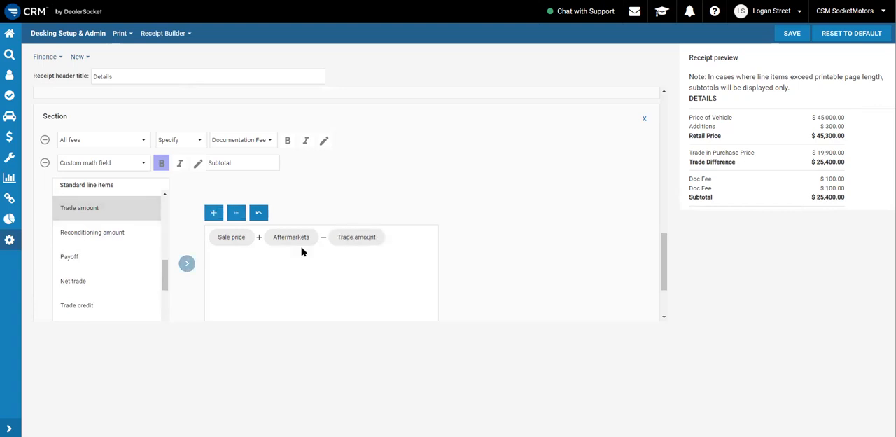
Add Documentation Fee from All fees as the last term of the Subtotal formula, using a plus operator
left_click(214, 212)
scroll(98, 244, "down", 3)
scroll(102, 238, "down", 1)
scroll(94, 259, "up", 1)
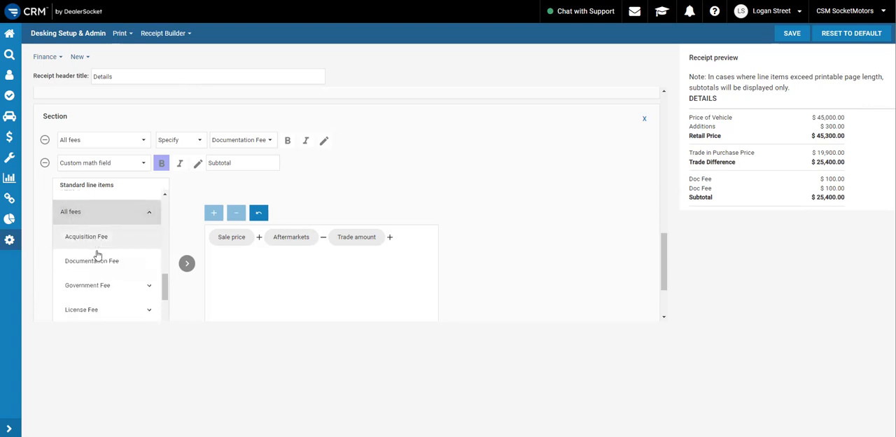
left_click(98, 265)
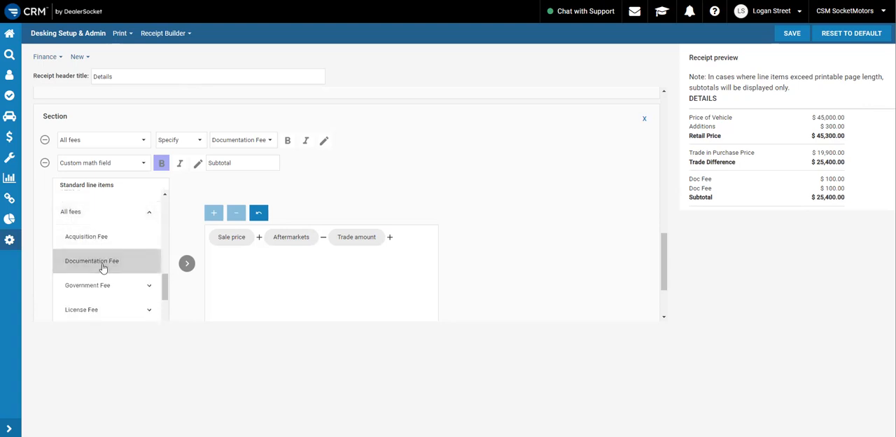
scroll(120, 270, "up", 1)
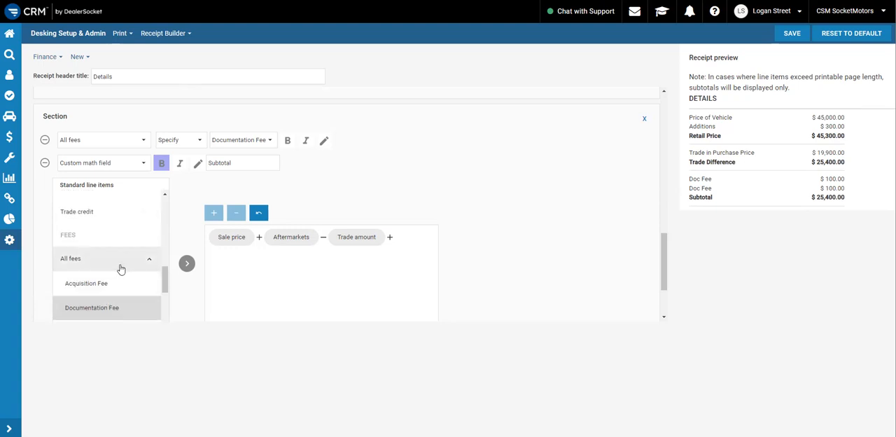
left_click(187, 263)
scroll(98, 246, "down", 1)
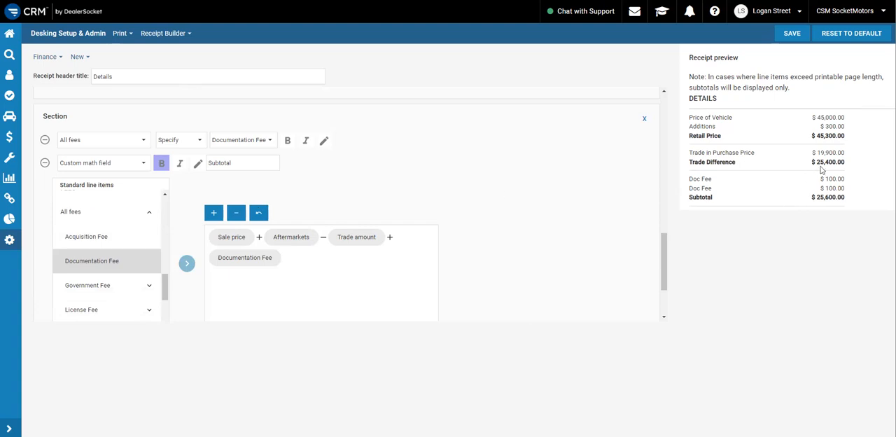
scroll(472, 172, "down", 1)
scroll(637, 198, "up", 1)
Switch to the purchase order example in Foxit PDF Reader, review the lines below Subtotal, and return to the Receipt Builder
key("alt+Tab")
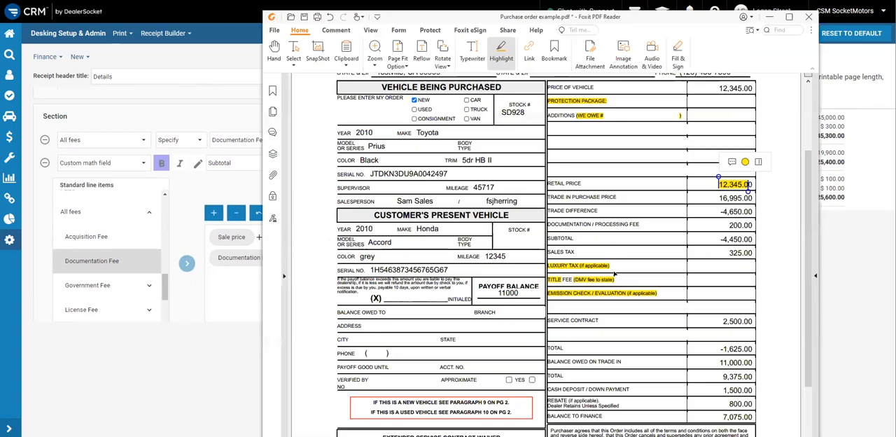
scroll(615, 274, "down", 1)
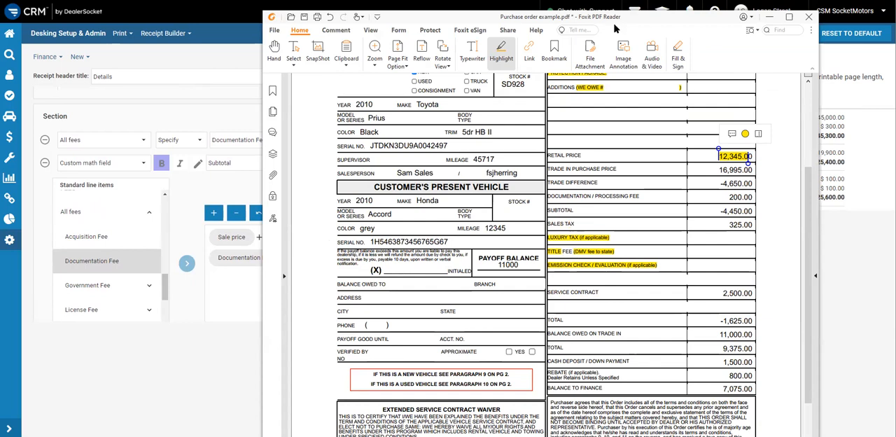
left_click(769, 17)
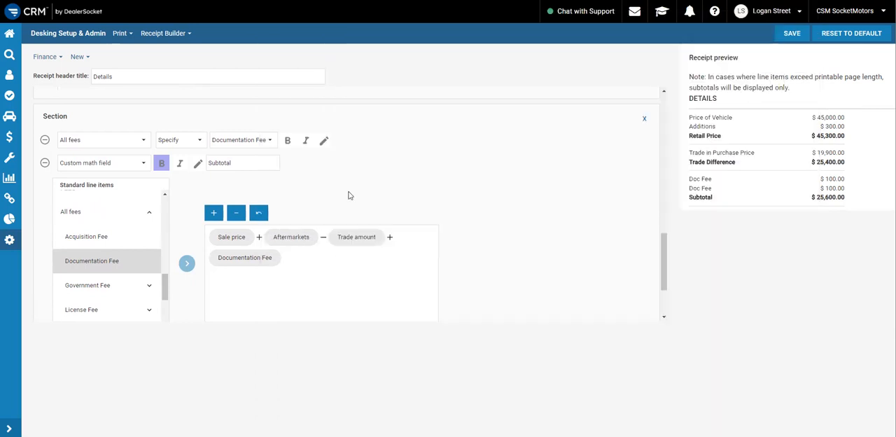
Add a fourth section with an All taxes line item displayed as Aggregate
scroll(438, 196, "down", 3)
left_click(76, 311)
scroll(216, 222, "down", 1)
left_click(84, 269)
left_click(144, 278)
scroll(120, 200, "down", 3)
scroll(121, 202, "down", 1)
scroll(120, 207, "down", 3)
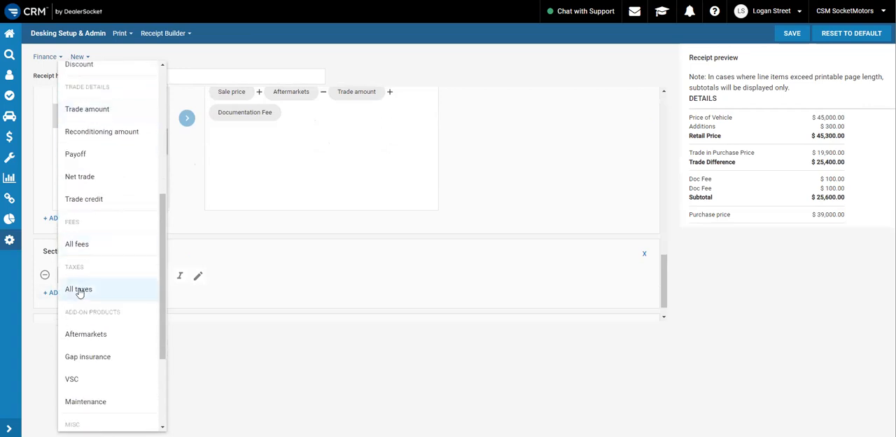
left_click(82, 289)
left_click(191, 278)
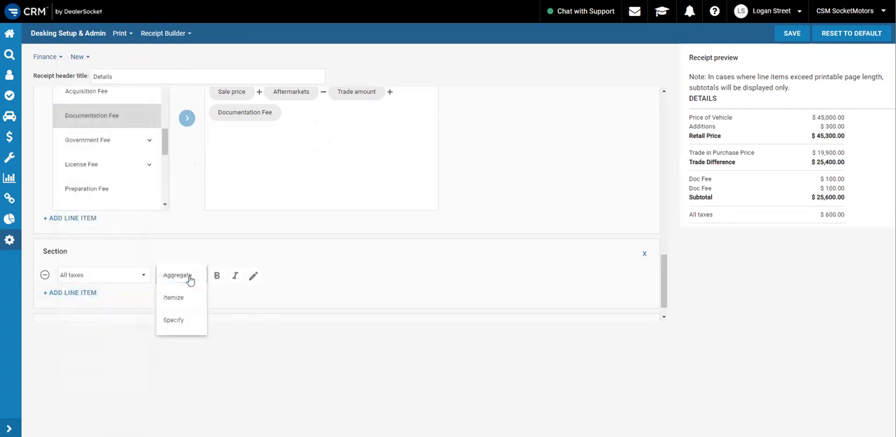
left_click(182, 280)
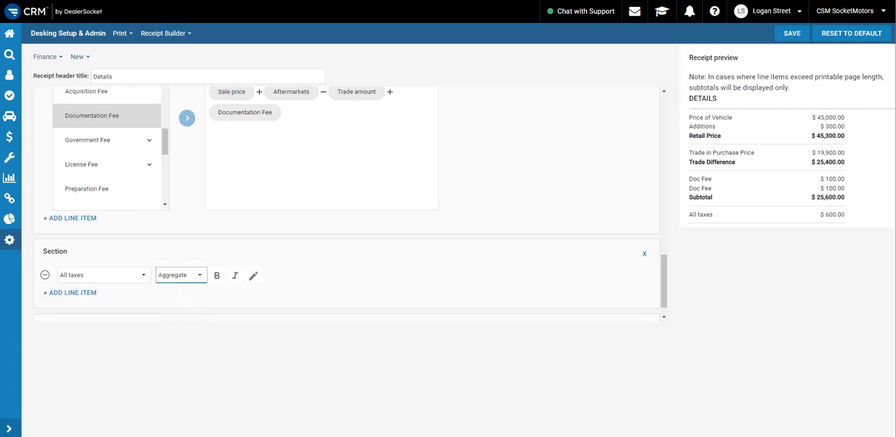
Give the All taxes line item the custom name "Sales Tax"
left_click(254, 279)
left_click(293, 276)
type("Sales Tax")
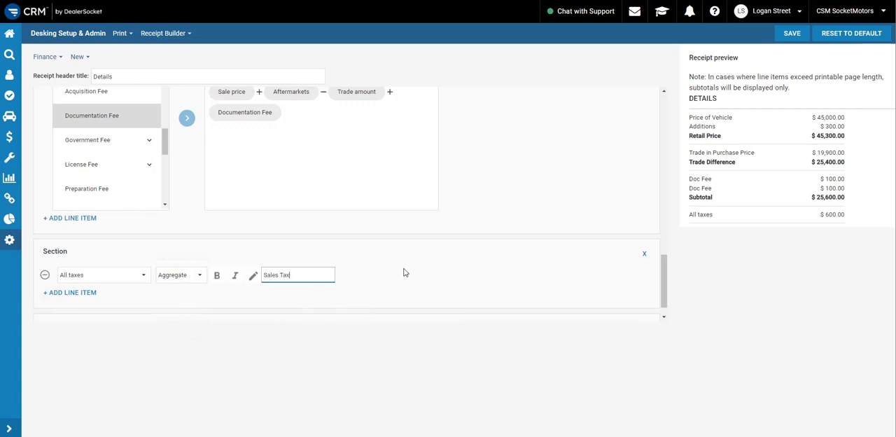
left_click(404, 272)
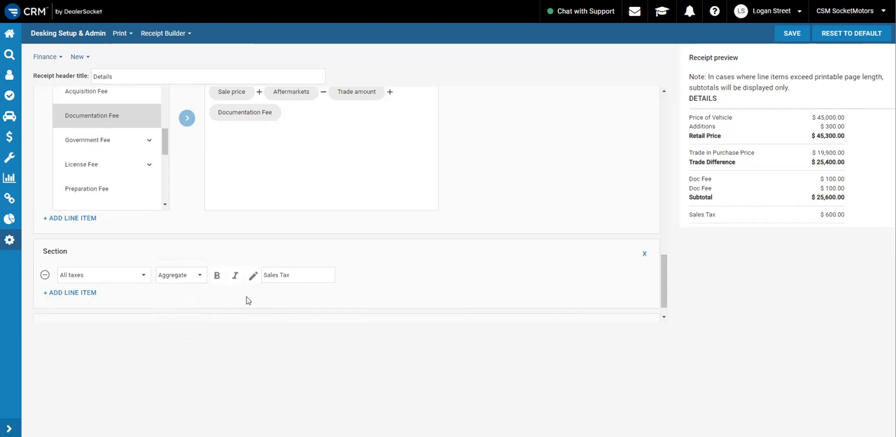
Add an All fees line item below Sales Tax in the fourth section and give it the custom name "Fees"
left_click(73, 294)
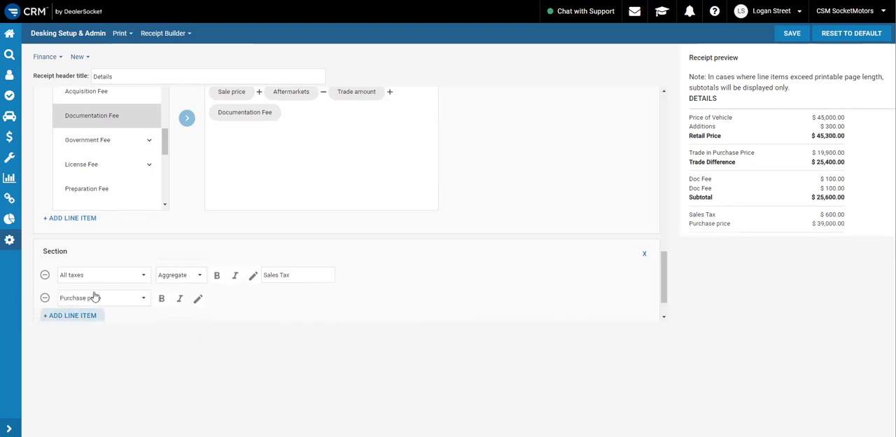
left_click(94, 298)
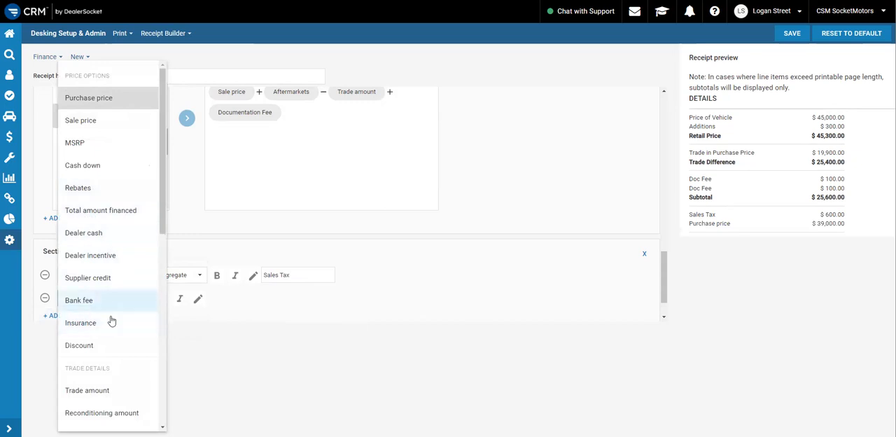
scroll(102, 299, "down", 1)
scroll(102, 300, "down", 2)
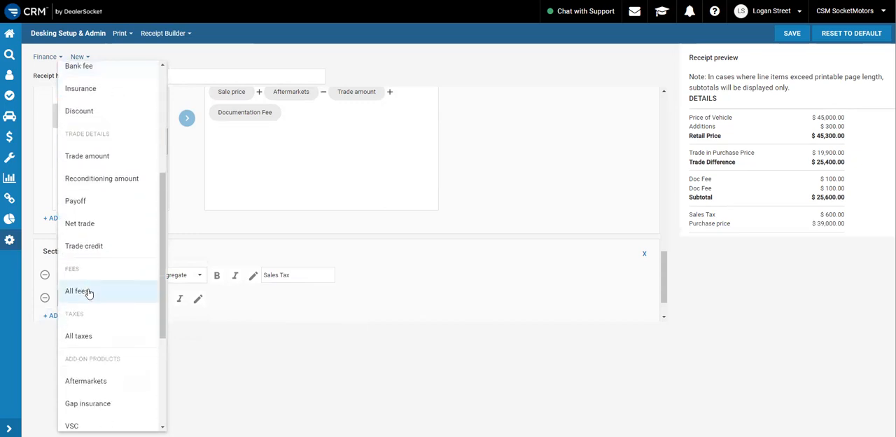
left_click(98, 291)
left_click(251, 299)
left_click(306, 299)
type("Fees")
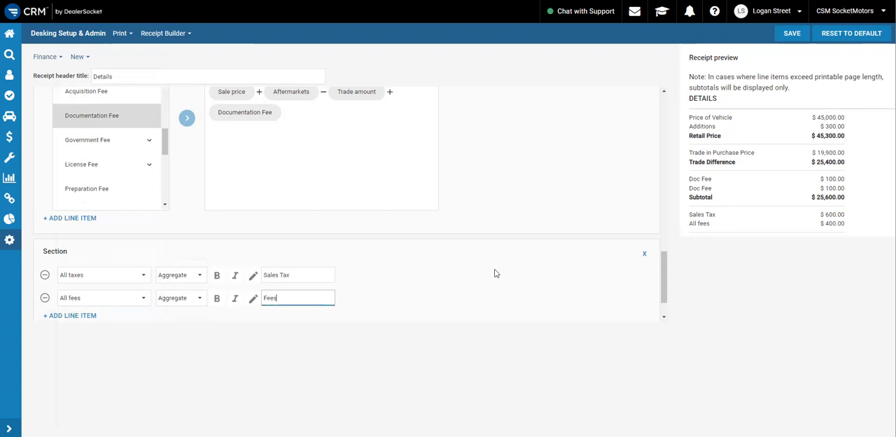
left_click(494, 273)
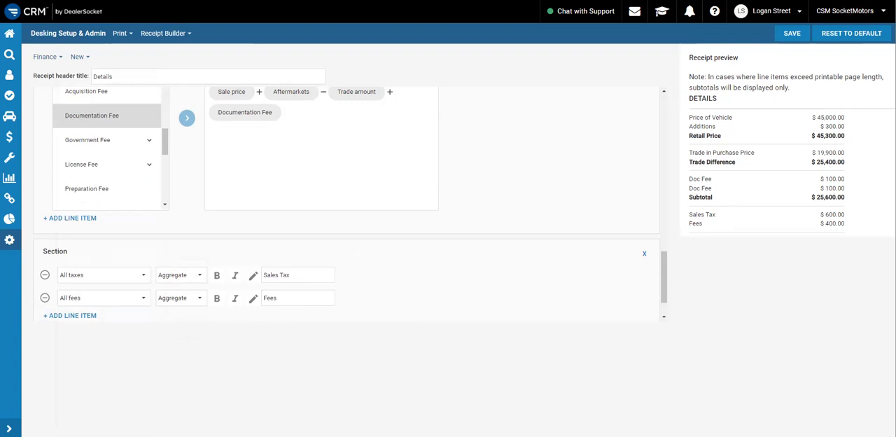
Check the purchase order example in Foxit PDF Reader again, and add an empty fifth section to the receipt
key("alt+Tab")
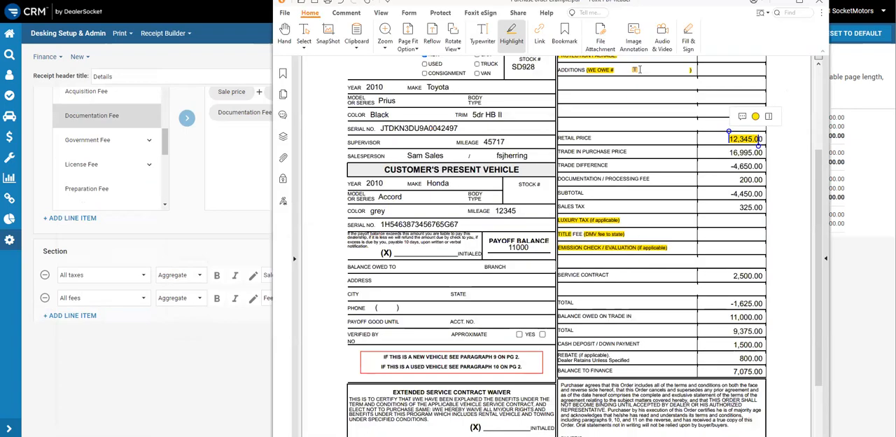
key("alt+Tab")
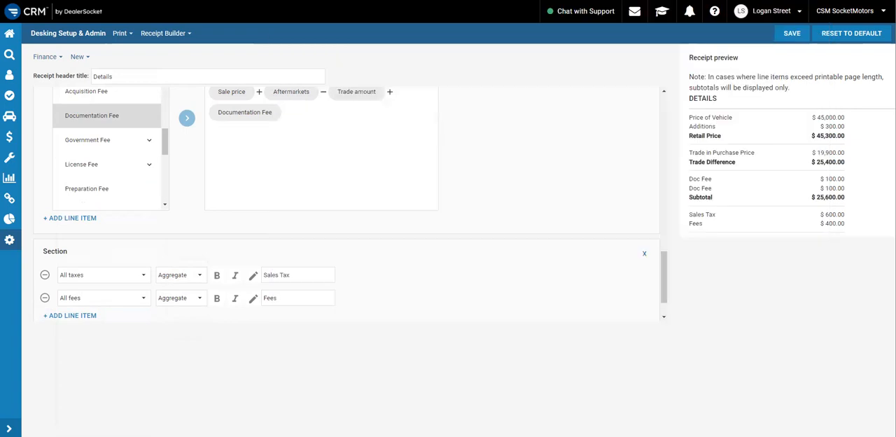
scroll(270, 282, "down", 1)
left_click(78, 307)
scroll(150, 282, "down", 1)
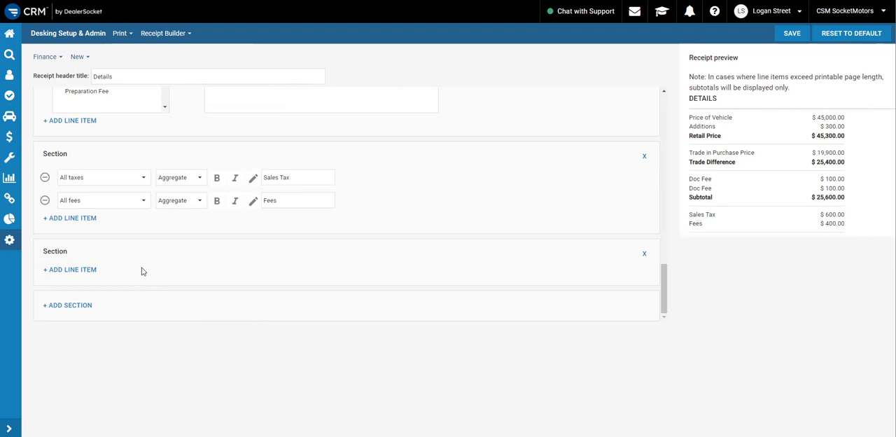
Add a VSC line item to the fifth section and give it the custom name "Service Contract"
left_click(79, 269)
left_click(142, 276)
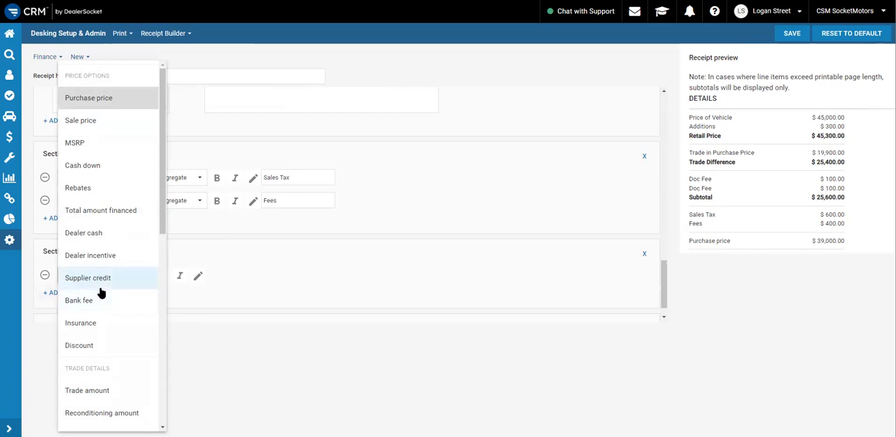
scroll(98, 266, "down", 5)
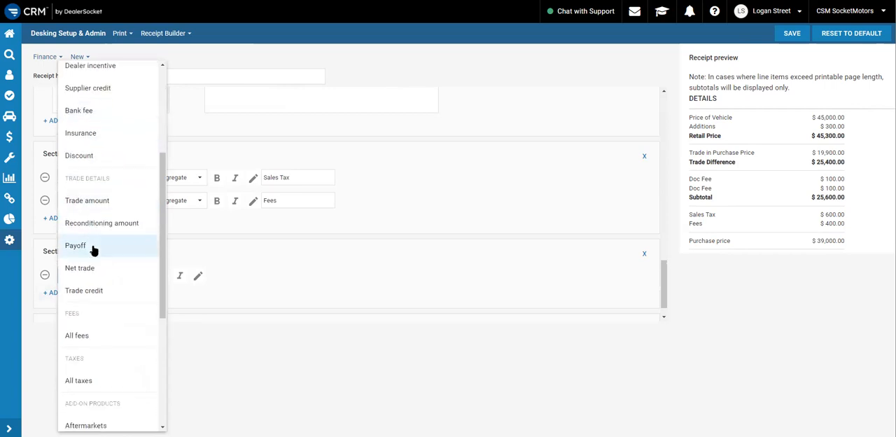
scroll(96, 250, "down", 3)
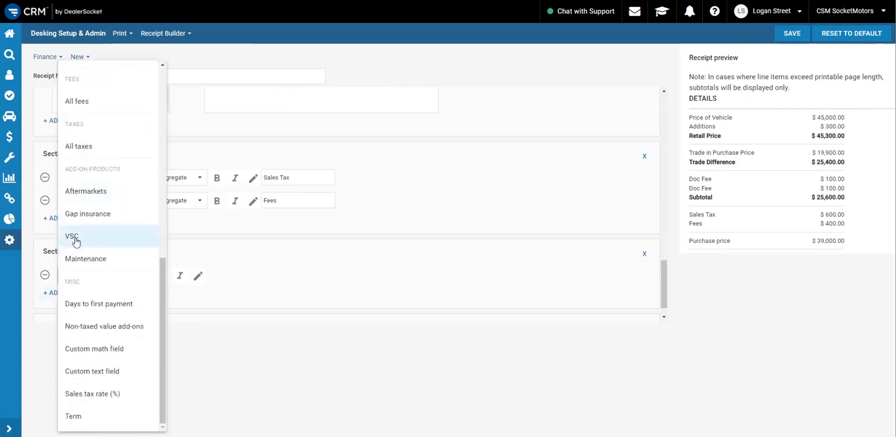
left_click(74, 238)
left_click(199, 275)
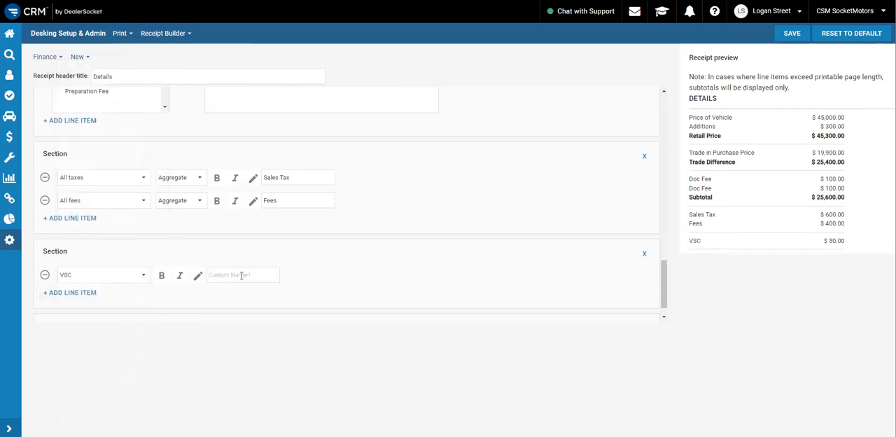
left_click(242, 274)
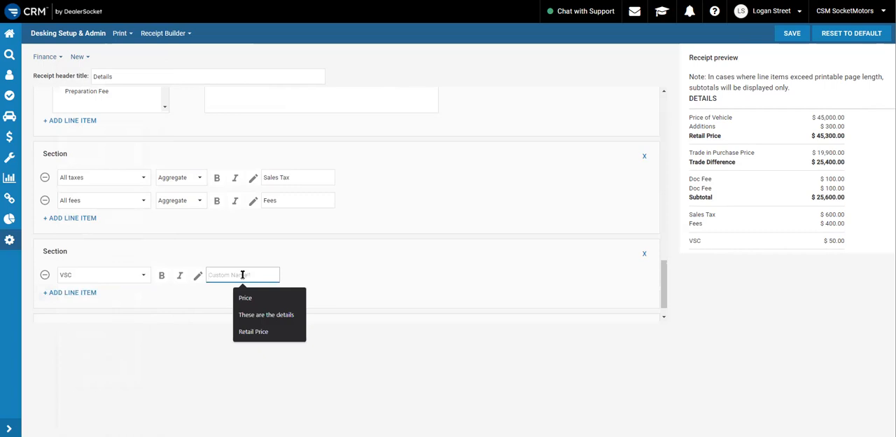
type("Service Contract")
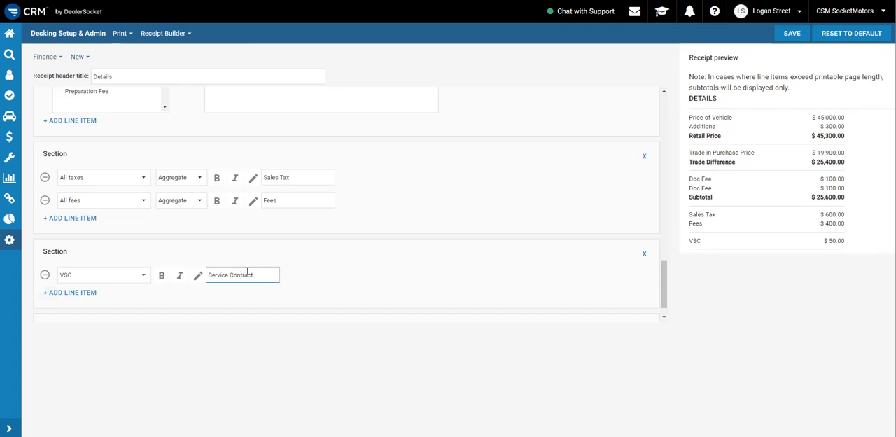
Add a sixth section containing a Custom math field line item
scroll(133, 292, "down", 1)
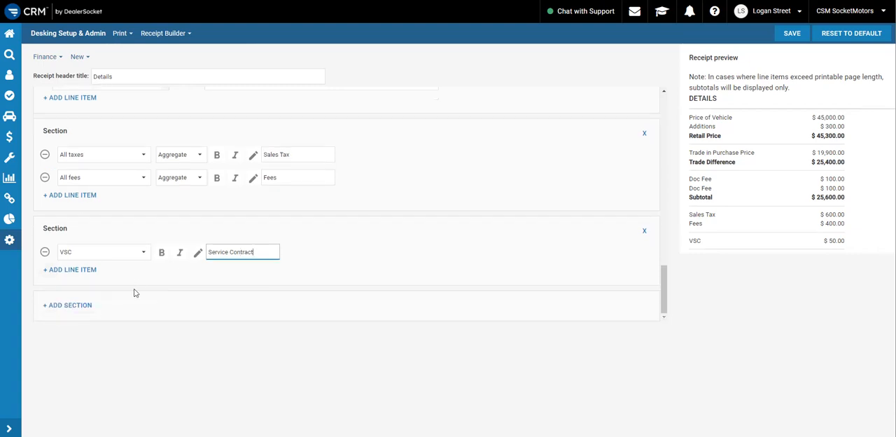
left_click(77, 306)
scroll(136, 283, "down", 2)
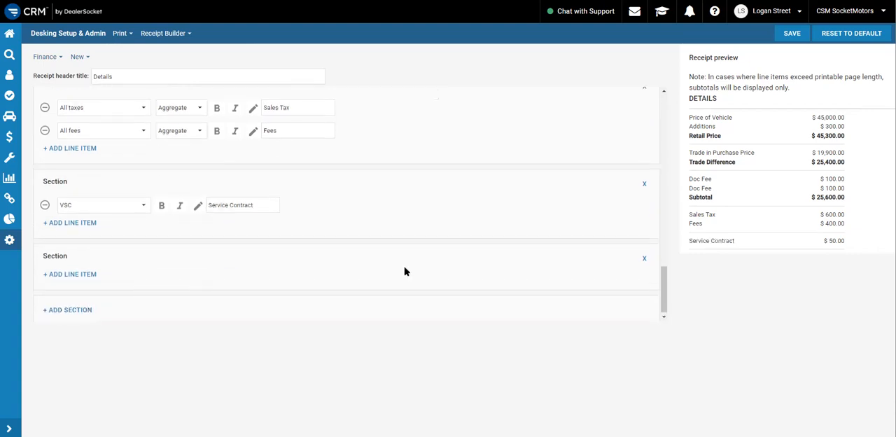
left_click(77, 270)
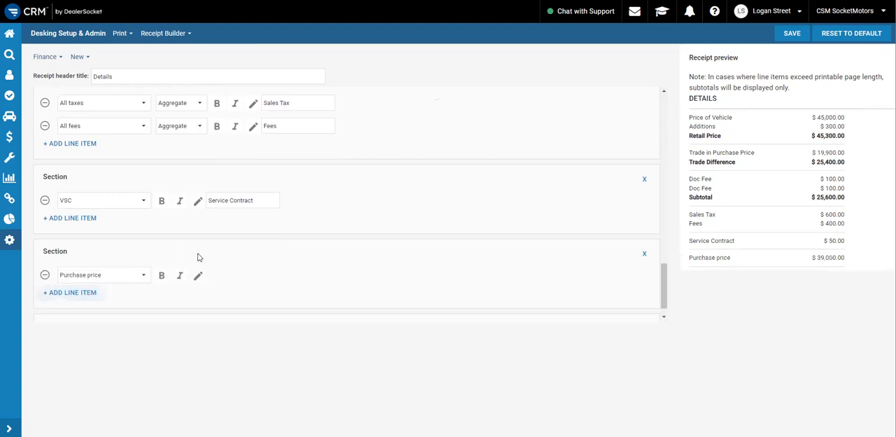
left_click(114, 274)
scroll(120, 280, "down", 5)
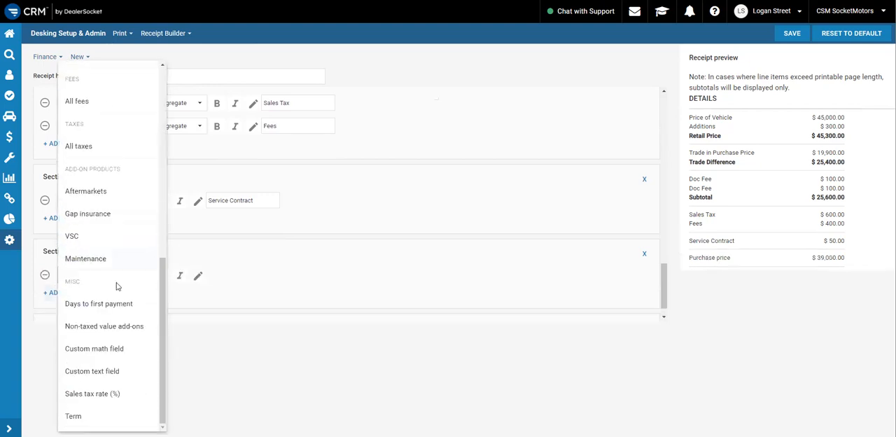
scroll(109, 329, "up", 3)
scroll(110, 343, "down", 3)
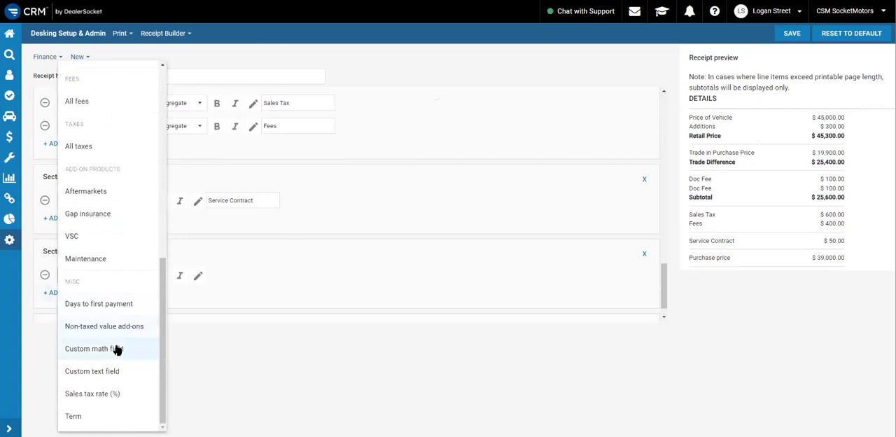
left_click(111, 349)
Give the sixth section's custom math field the custom name "Total" and make it bold
left_click(252, 273)
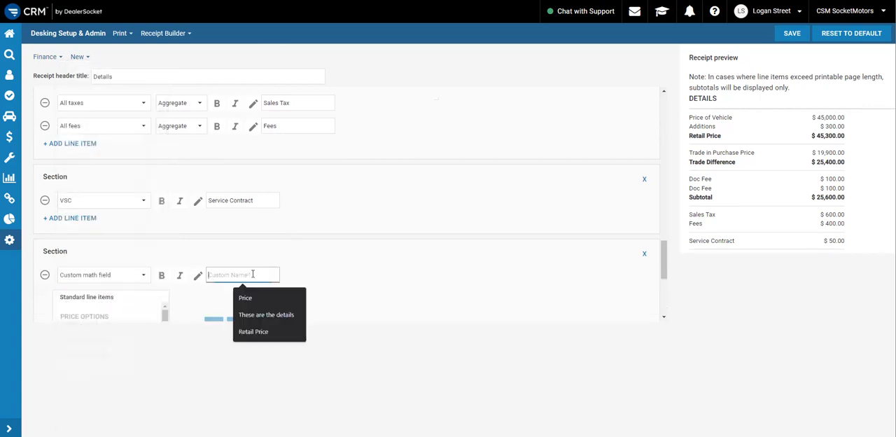
type("Total")
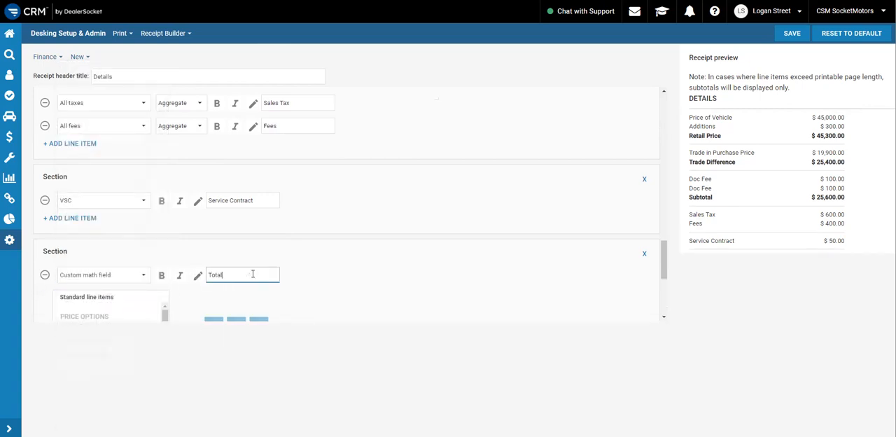
left_click(162, 276)
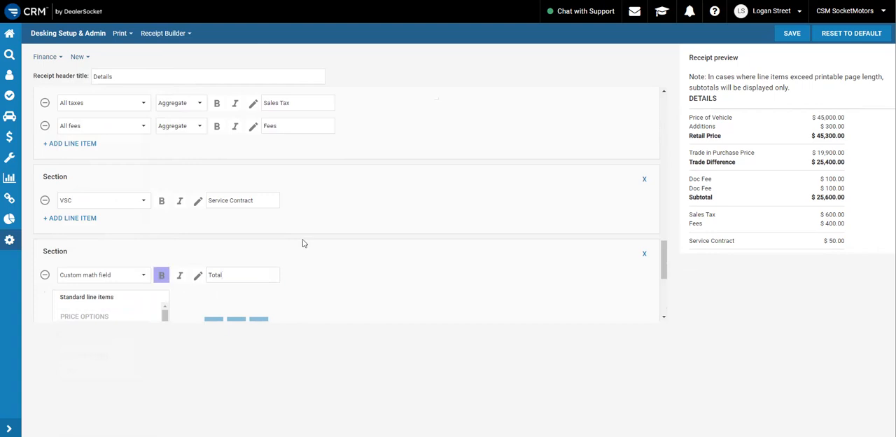
Try to start the Total formula with Sale price plus Aftermarkets
scroll(305, 247, "down", 2)
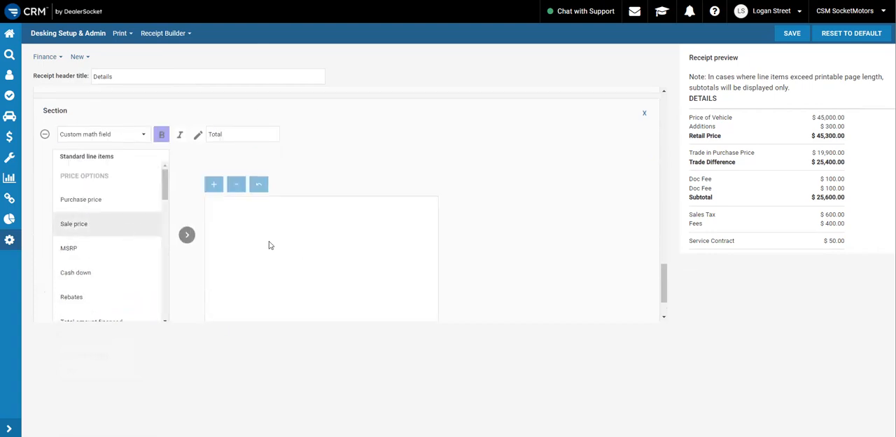
left_click(93, 224)
left_click(186, 234)
left_click(214, 184)
scroll(103, 251, "down", 6)
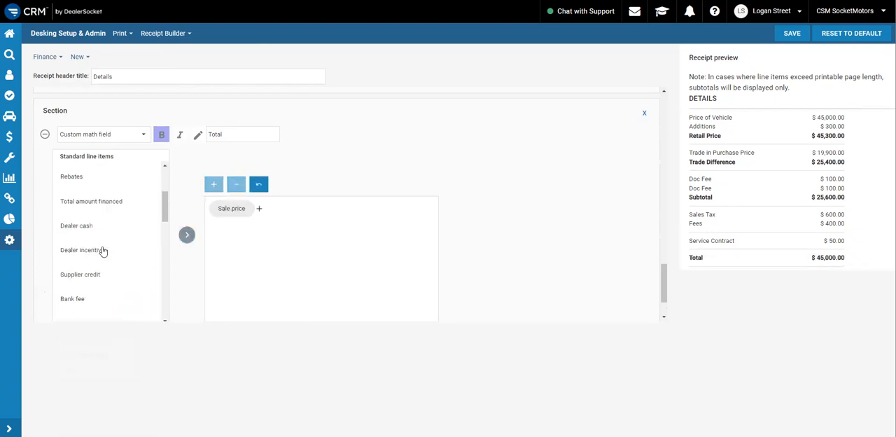
scroll(103, 251, "down", 2)
left_click(100, 192)
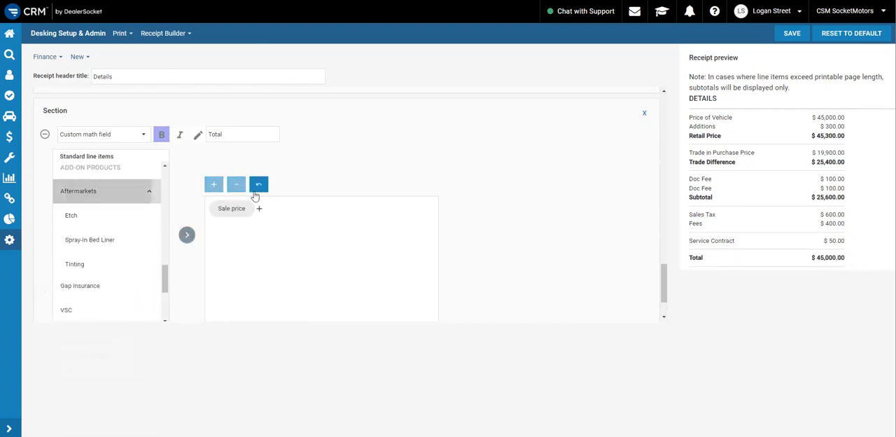
left_click(186, 234)
Subtract Trade amount in the Total formula
left_click(236, 184)
scroll(91, 238, "down", 3)
scroll(102, 243, "down", 2)
scroll(101, 245, "up", 8)
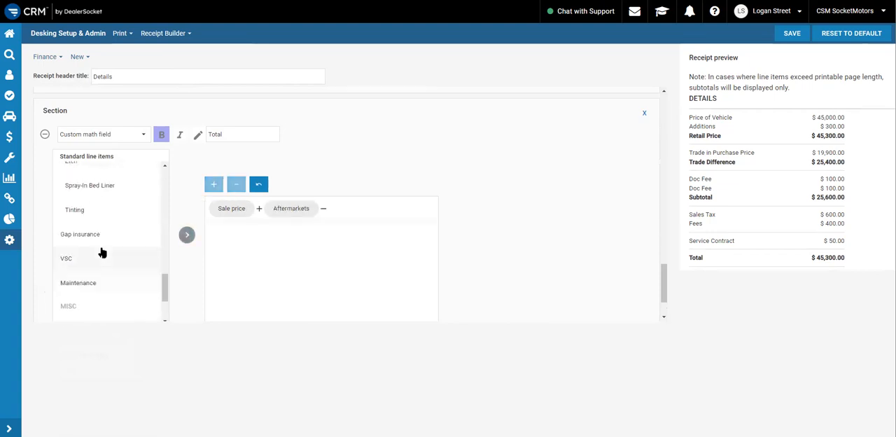
left_click(104, 226)
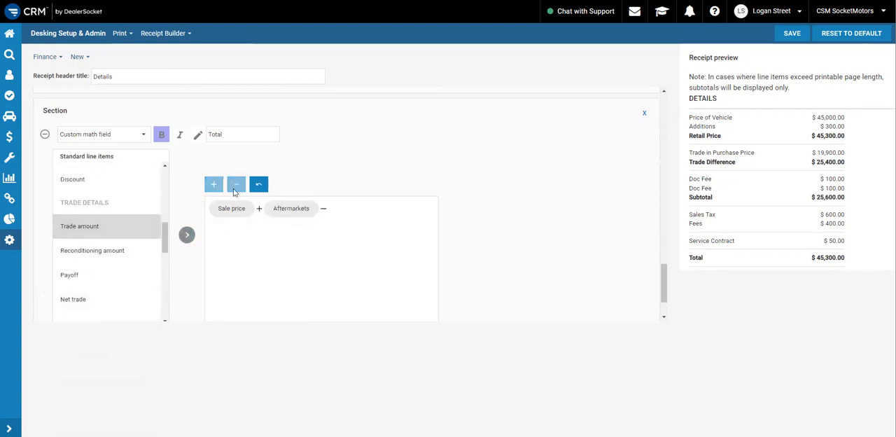
left_click(186, 234)
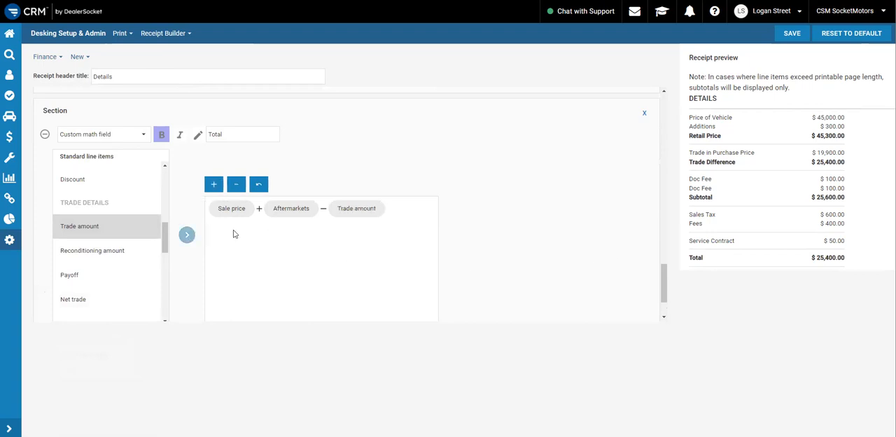
Add the Documentation Fee from All fees to the Total formula
left_click(214, 184)
scroll(117, 210, "down", 5)
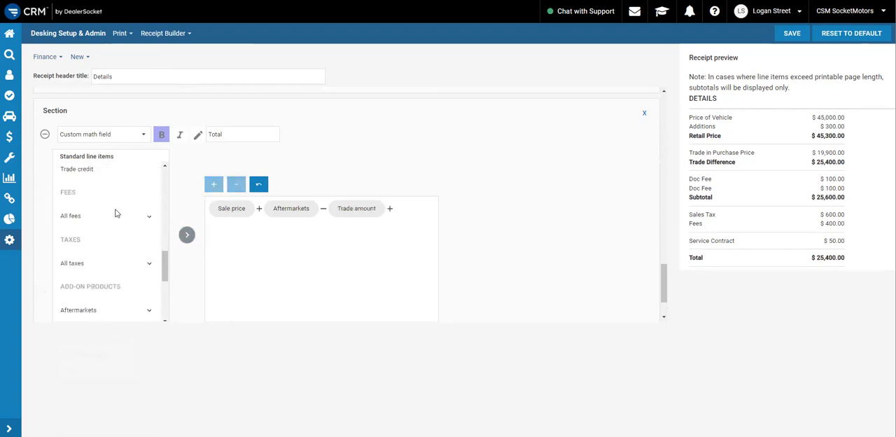
scroll(126, 206, "up", 1)
left_click(150, 183)
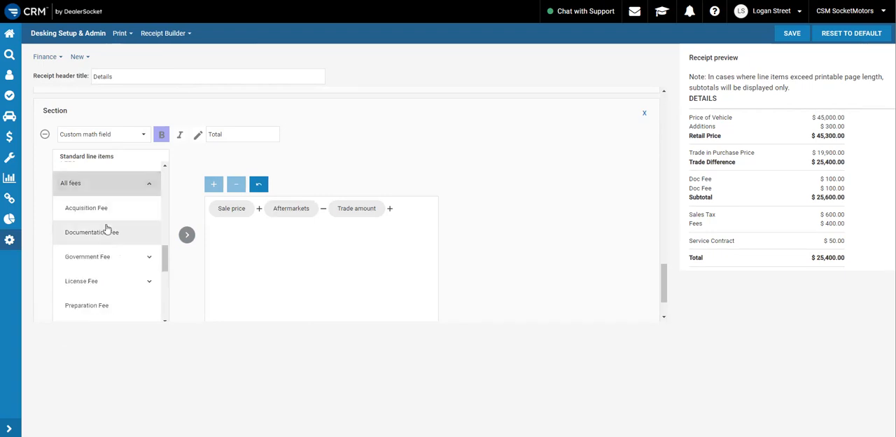
left_click(100, 238)
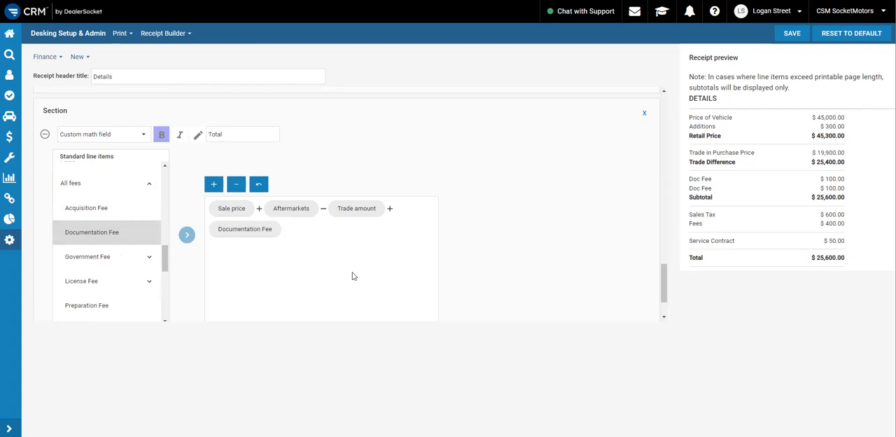
Append a plus sign to the Total formula and undo every entry until the formula is empty
left_click(214, 185)
scroll(126, 225, "down", 1)
scroll(120, 242, "up", 1)
scroll(119, 251, "up", 1)
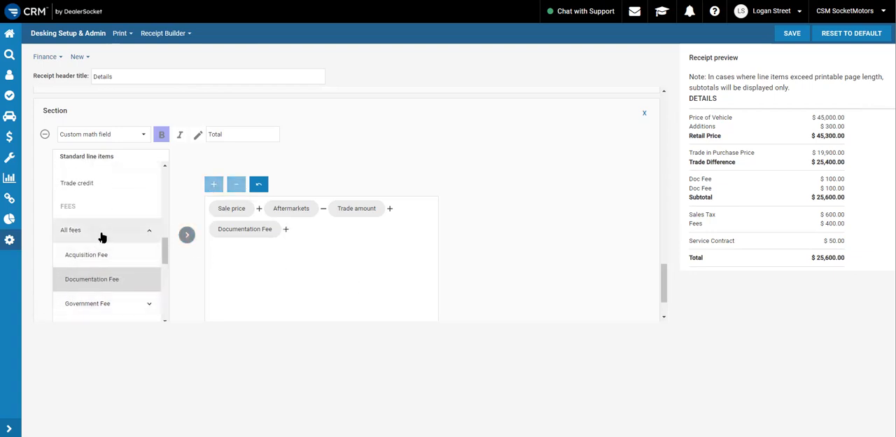
scroll(104, 236, "down", 2)
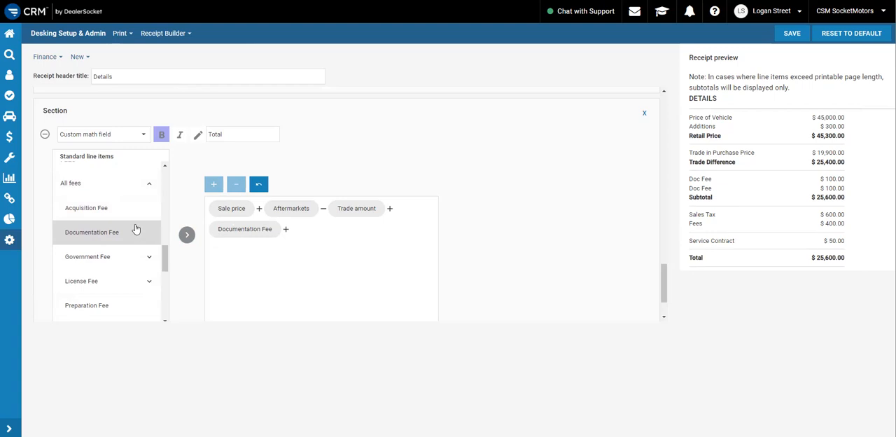
left_click(259, 186)
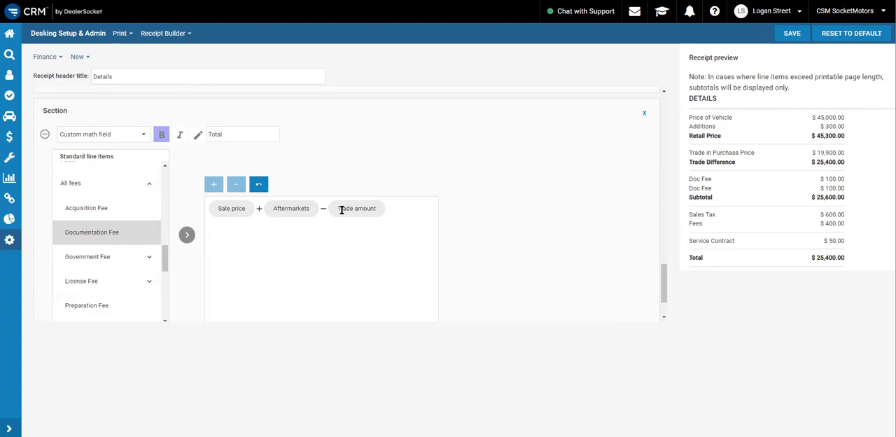
left_click(257, 184)
left_click(257, 186)
left_click(255, 185)
Build the Total formula anew, starting with Sale price plus Aftermarkets
scroll(105, 258, "up", 3)
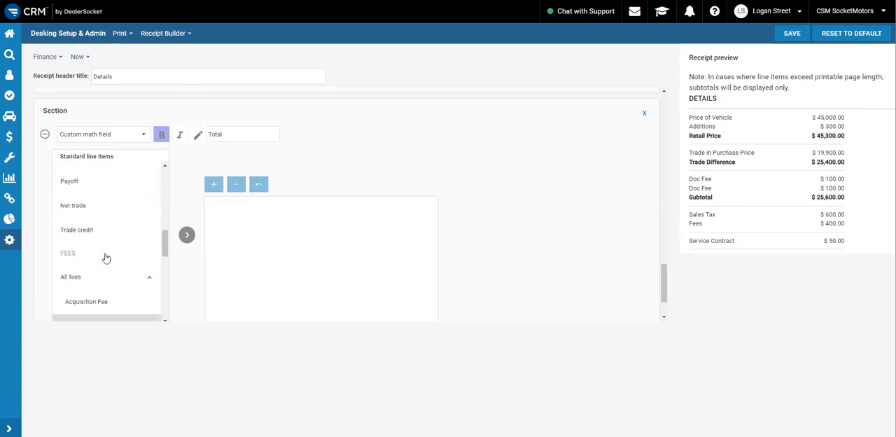
scroll(106, 258, "up", 2)
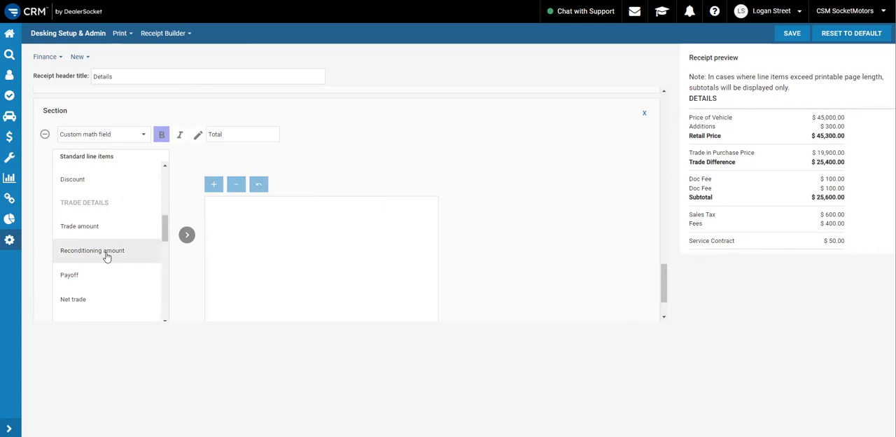
scroll(105, 257, "up", 5)
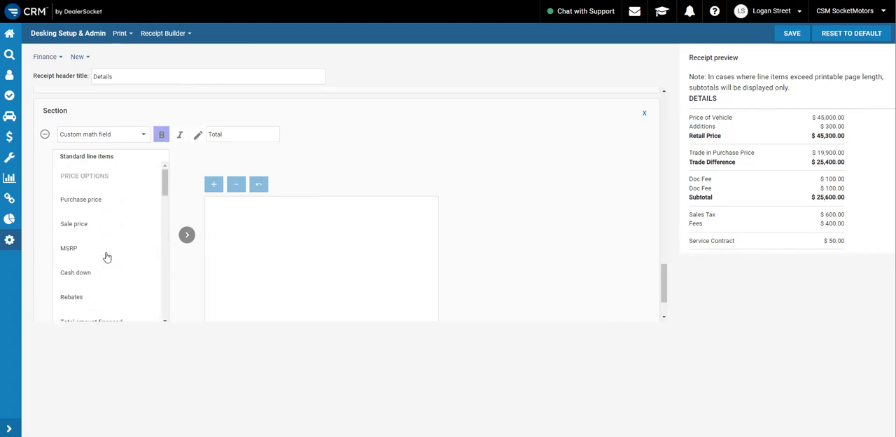
left_click(93, 227)
left_click(187, 234)
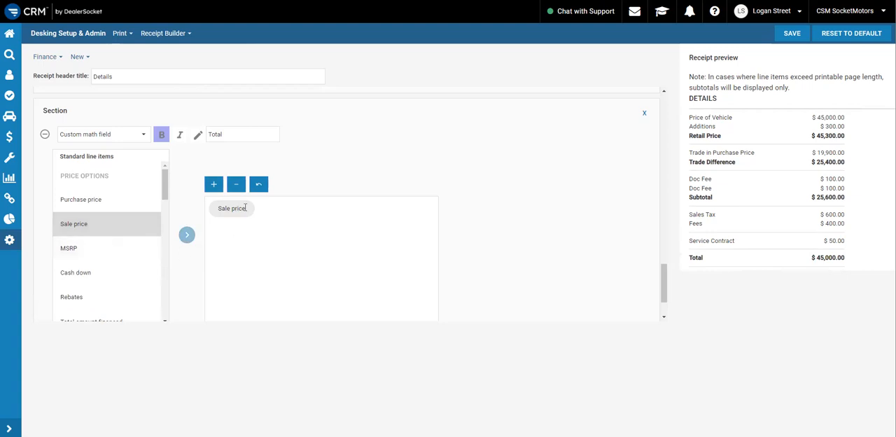
left_click(213, 184)
scroll(84, 245, "down", 10)
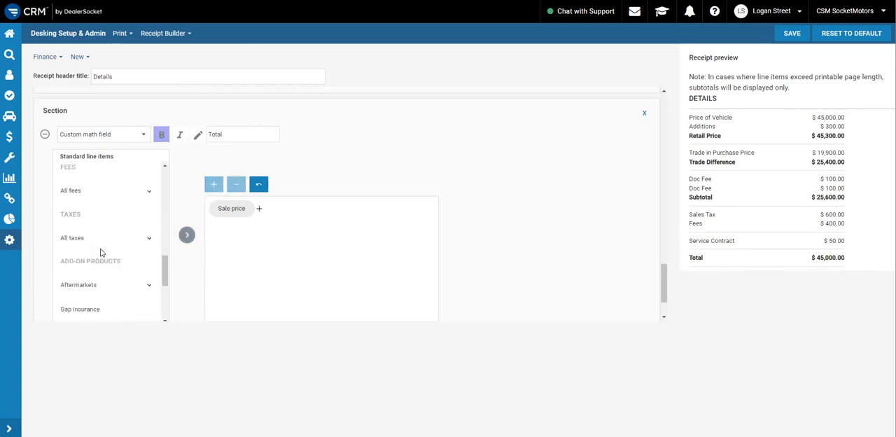
left_click(87, 196)
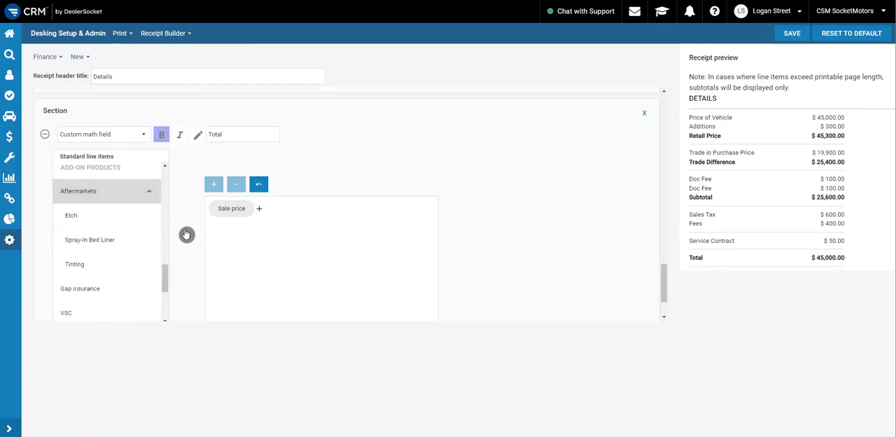
left_click(186, 235)
Subtract Trade amount from Sale price plus Aftermarkets in the Total formula
left_click(229, 185)
scroll(110, 240, "down", 5)
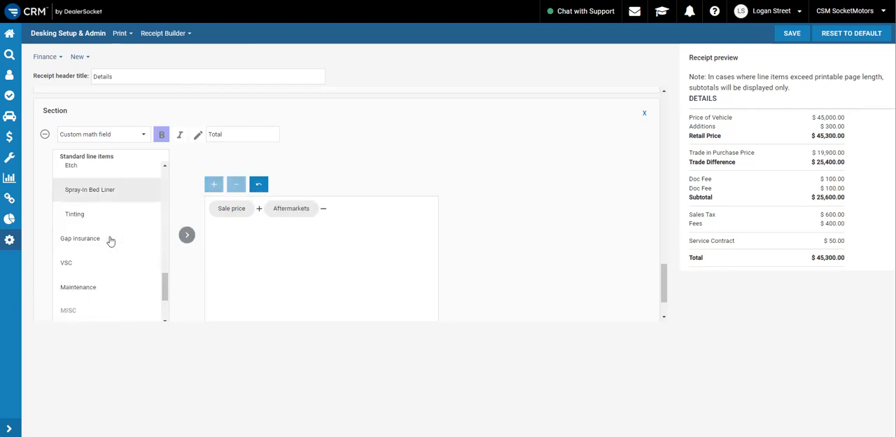
scroll(111, 242, "up", 6)
scroll(110, 242, "up", 5)
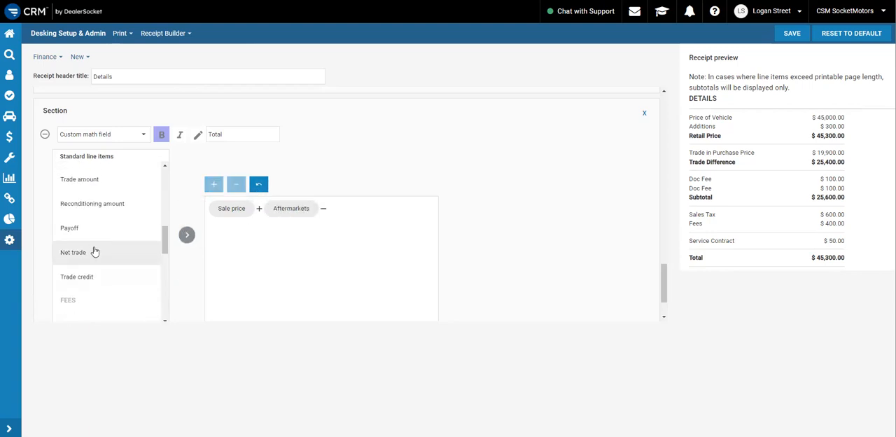
scroll(86, 263, "up", 2)
left_click(87, 227)
left_click(187, 236)
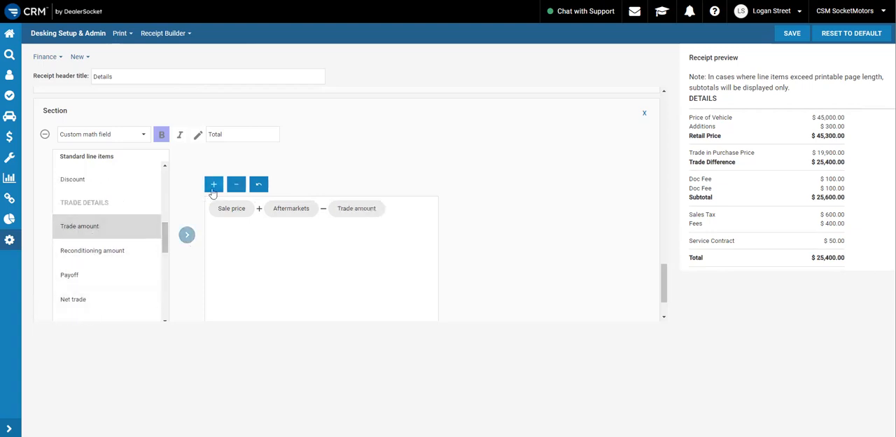
Add All fees to the Total formula after Trade amount
left_click(214, 185)
scroll(124, 236, "down", 6)
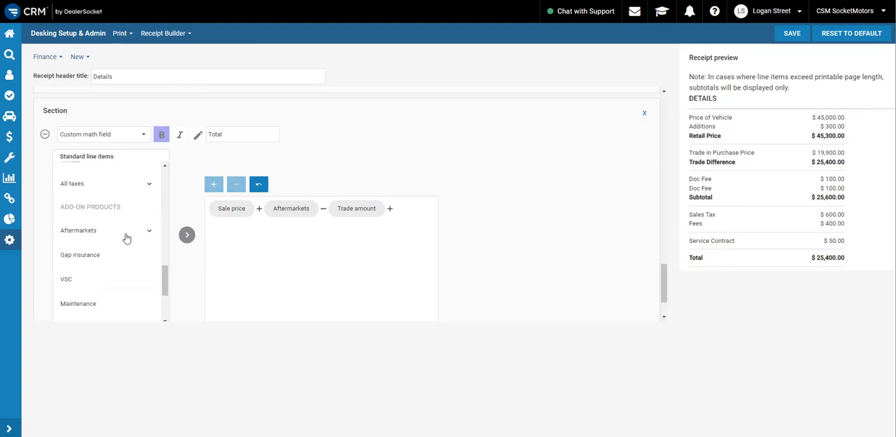
scroll(121, 250, "up", 5)
scroll(121, 267, "down", 2)
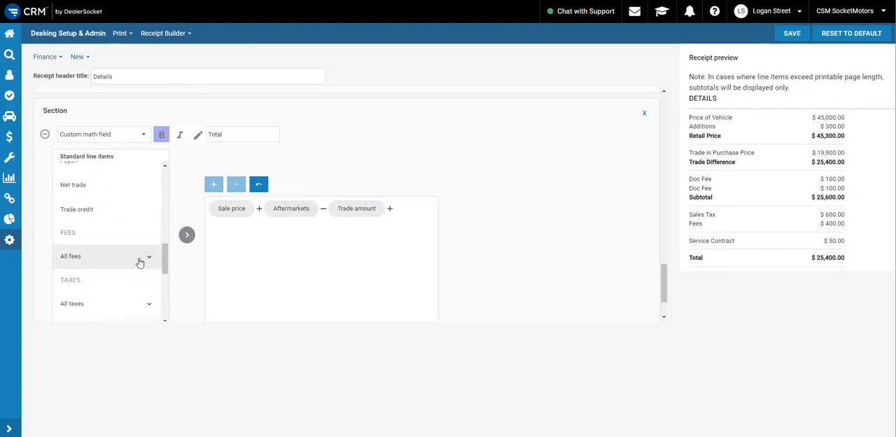
left_click(142, 258)
left_click(128, 263)
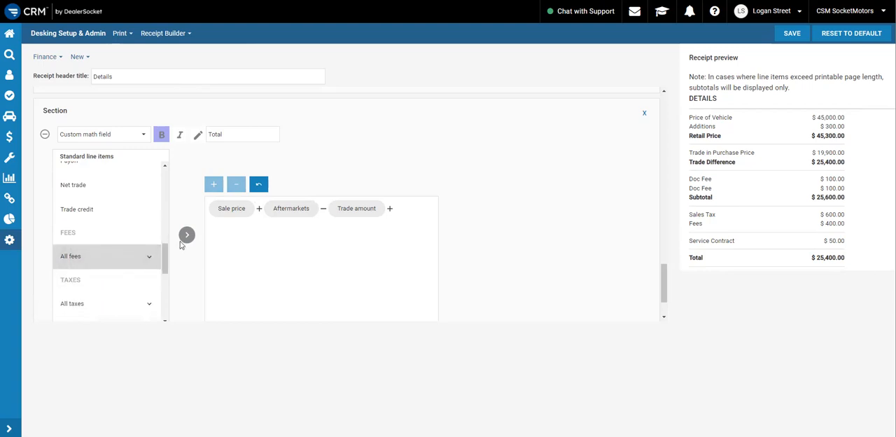
left_click(186, 234)
Add All taxes to the Total formula after All fees
scroll(106, 215, "down", 2)
left_click(106, 209)
left_click(187, 234)
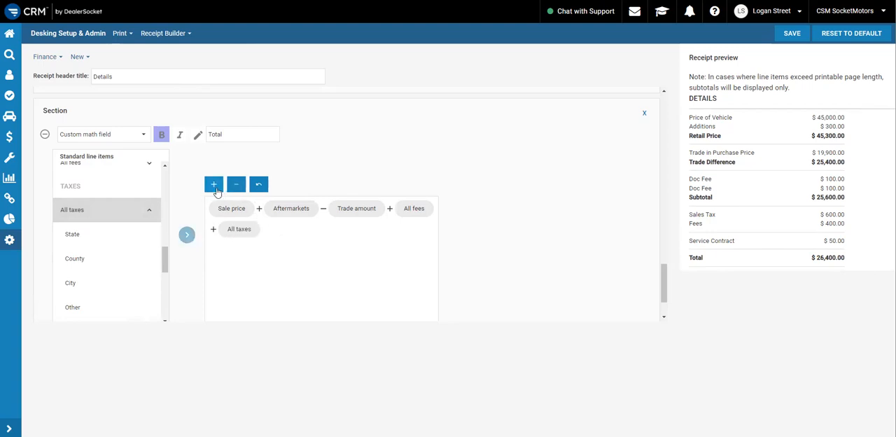
Add VSC from the add-on products as the last term of the Total formula
left_click(212, 186)
scroll(115, 217, "down", 3)
left_click(104, 218)
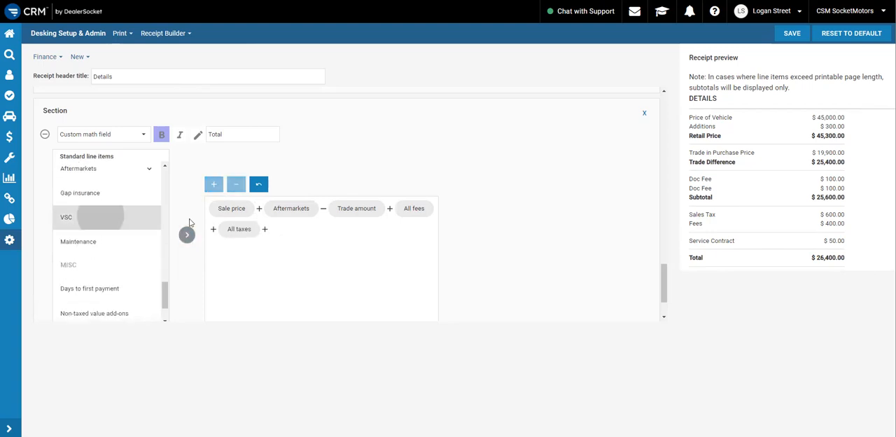
left_click(187, 235)
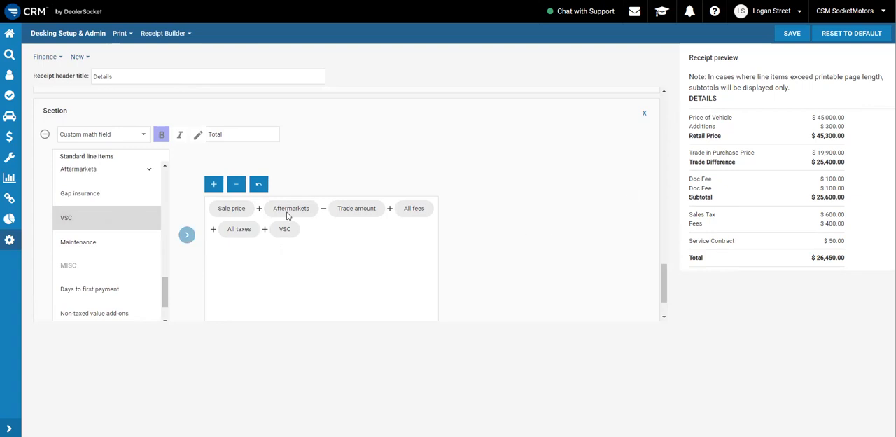
Switch to the purchase order example in the Foxit PDF viewer to check which lines follow the Total
scroll(200, 232, "down", 1)
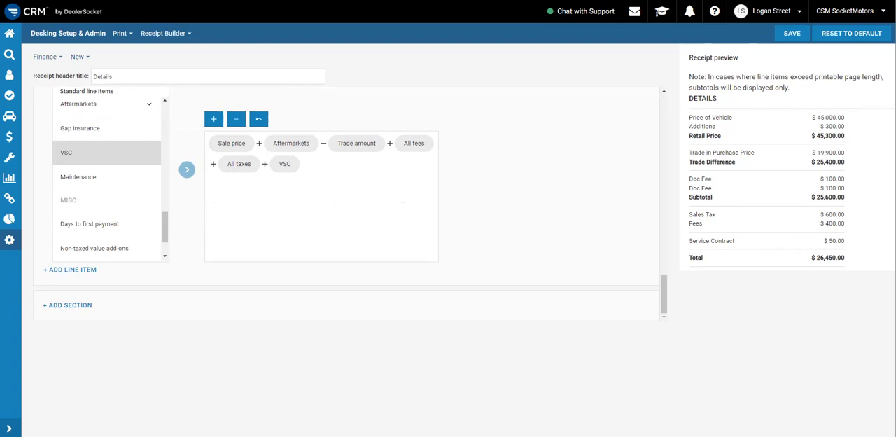
key("alt+Tab")
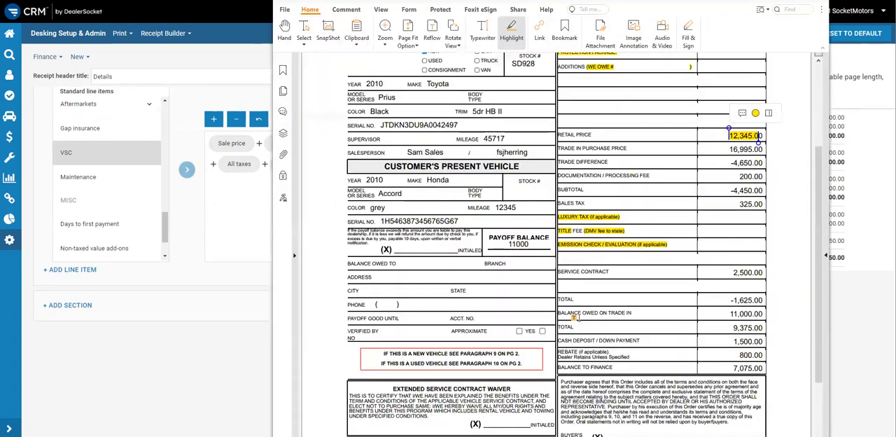
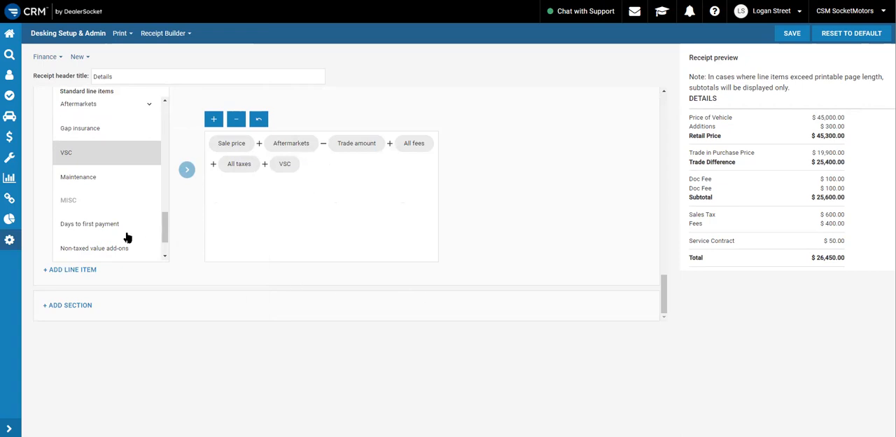
Add a new section below the Total section with Payoff as its first line item
left_click(71, 307)
scroll(164, 216, "down", 1)
left_click(76, 273)
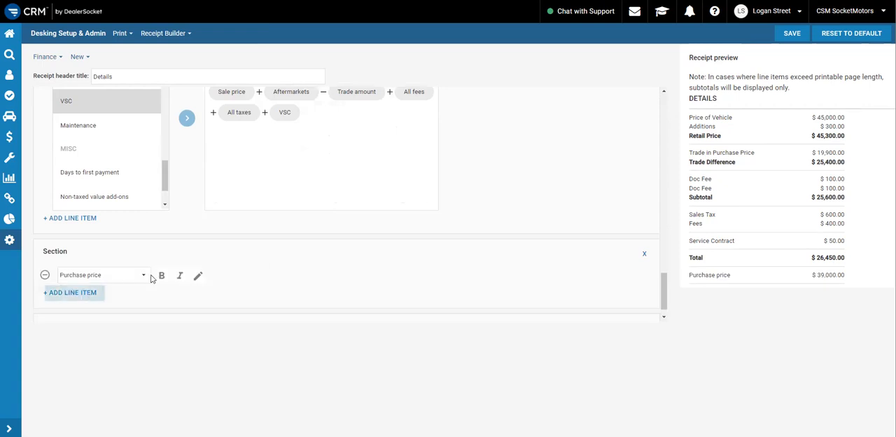
left_click(114, 276)
scroll(114, 194, "down", 4)
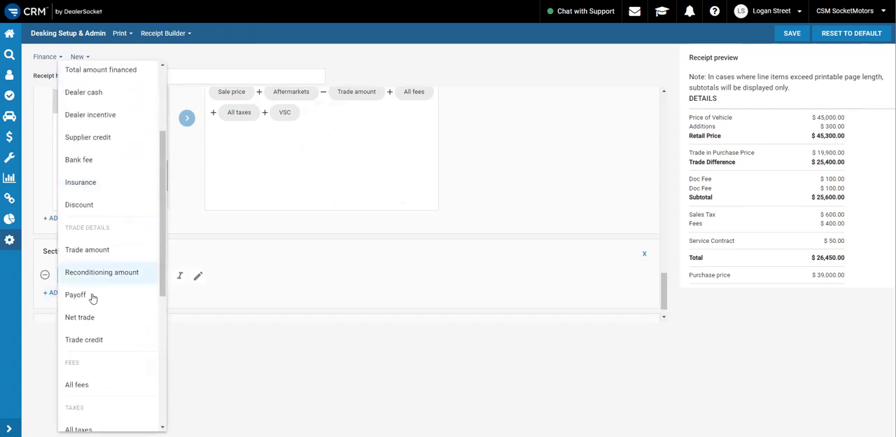
left_click(91, 296)
Give the Payoff line item the custom name "Balance Owed On Trade In"
left_click(196, 277)
left_click(247, 275)
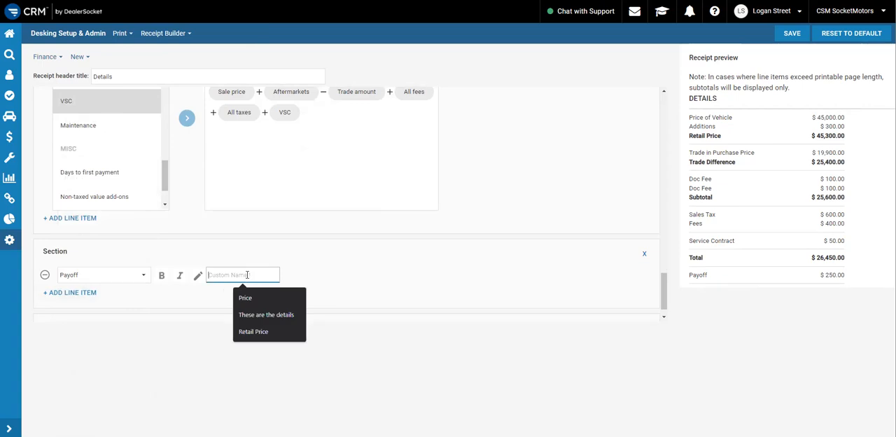
type("Balance")
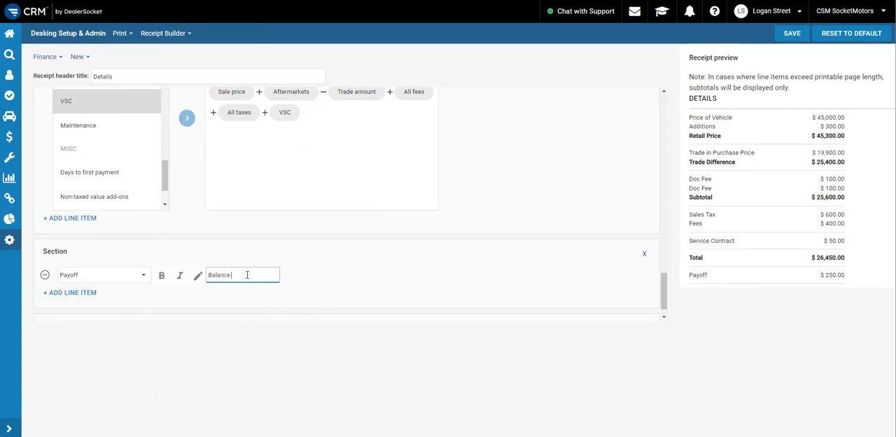
type(" Owed On Trade In")
left_click(398, 271)
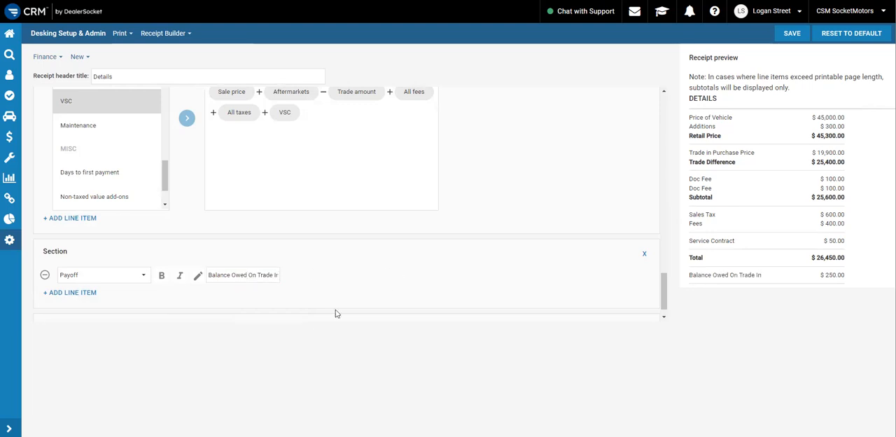
Add a Custom math field as the second line item, below Balance Owed On Trade In
left_click(80, 293)
left_click(101, 300)
scroll(114, 321, "down", 5)
scroll(114, 321, "down", 3)
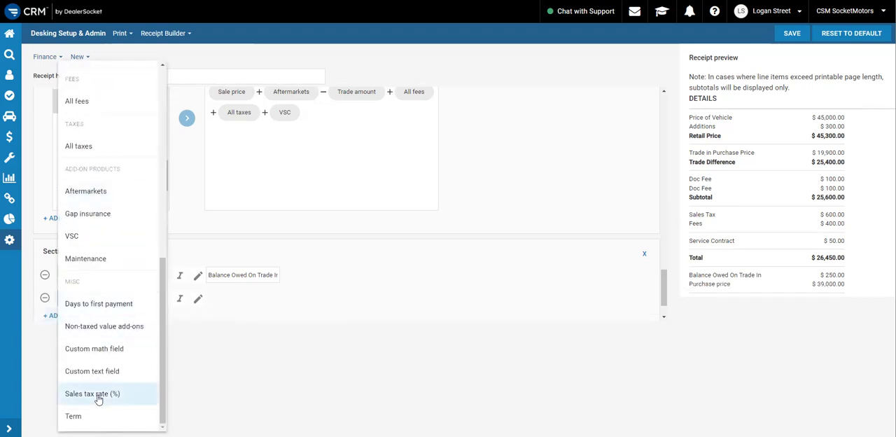
left_click(112, 350)
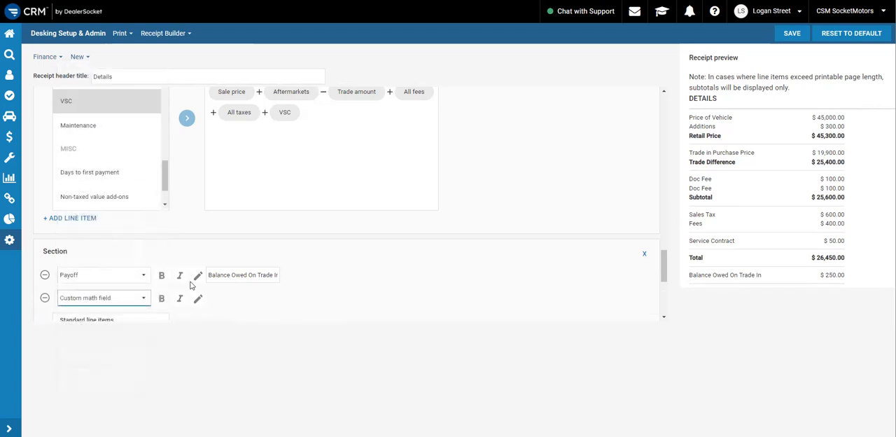
Start the new custom math field's formula with Sale price plus Aftermarkets
scroll(161, 291, "down", 5)
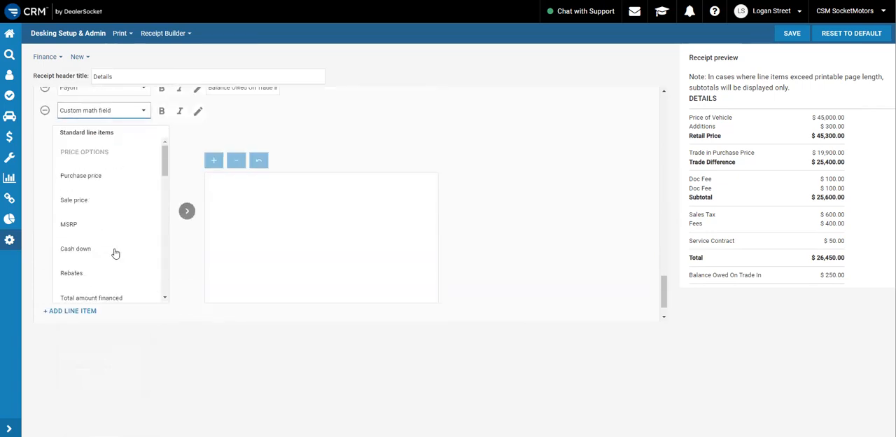
scroll(177, 256, "up", 1)
scroll(189, 176, "down", 2)
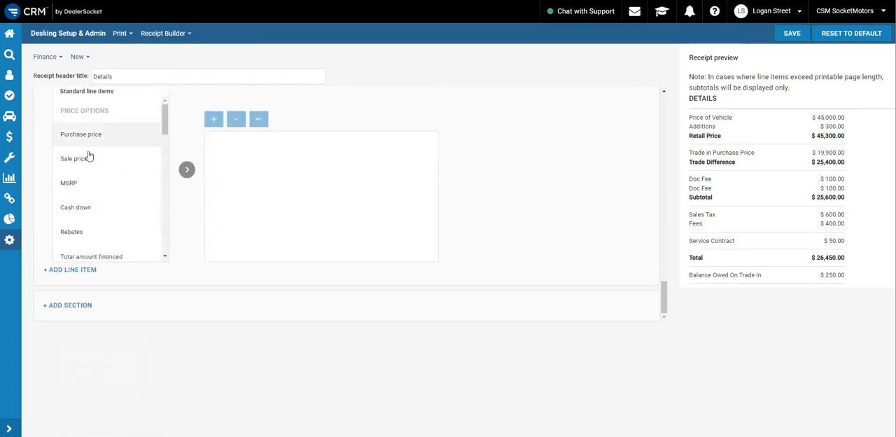
left_click(89, 157)
left_click(186, 169)
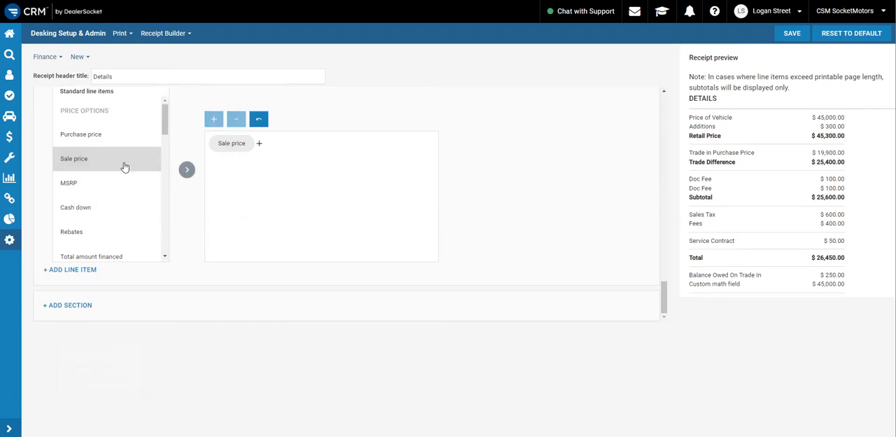
scroll(114, 176, "down", 6)
scroll(89, 233, "down", 2)
left_click(95, 174)
left_click(186, 169)
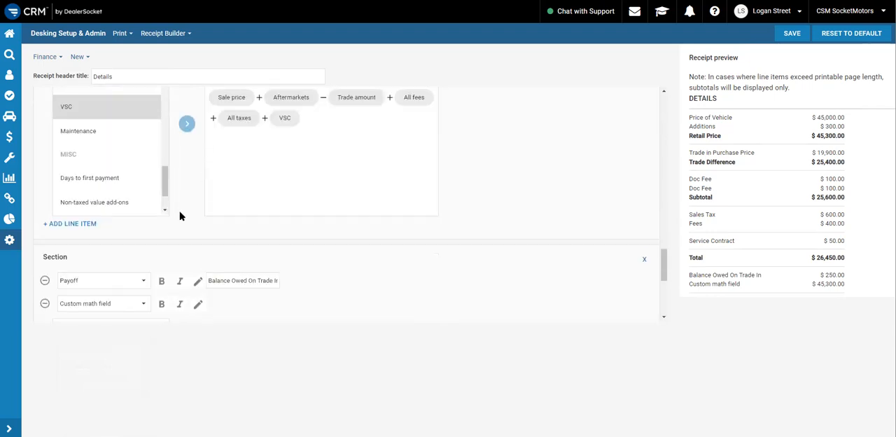
Subtract Trade amount from Sale price and Aftermarkets in the new custom math formula
scroll(196, 224, "down", 3)
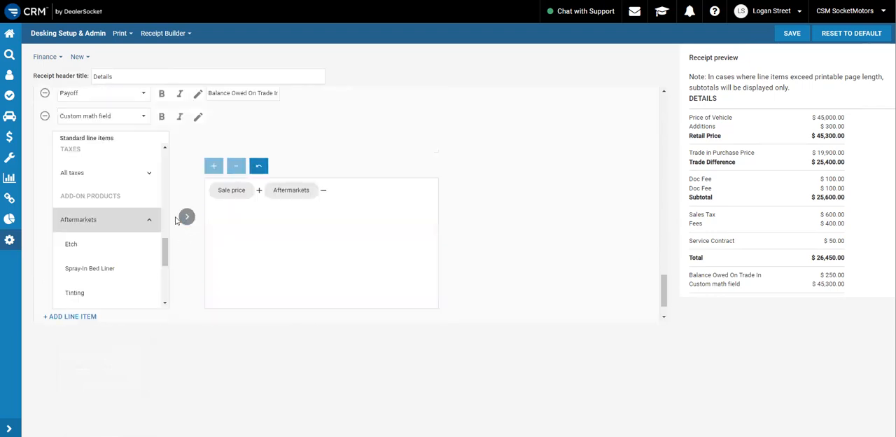
scroll(310, 213, "up", 3)
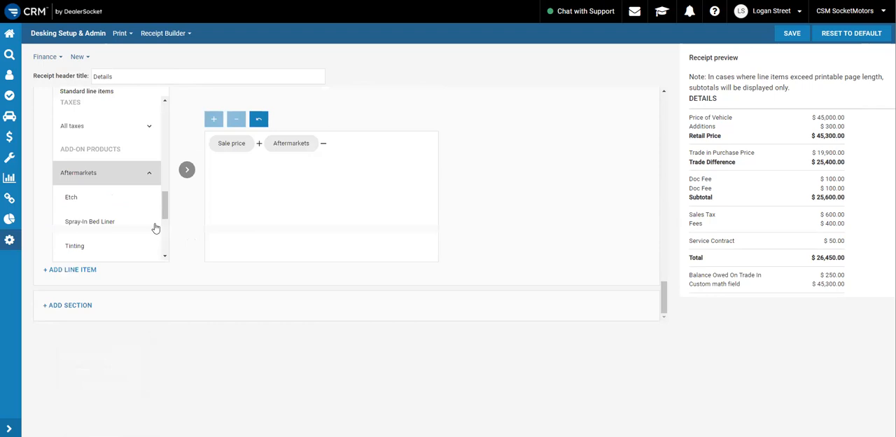
scroll(116, 208, "down", 2)
scroll(116, 208, "up", 4)
scroll(115, 209, "up", 3)
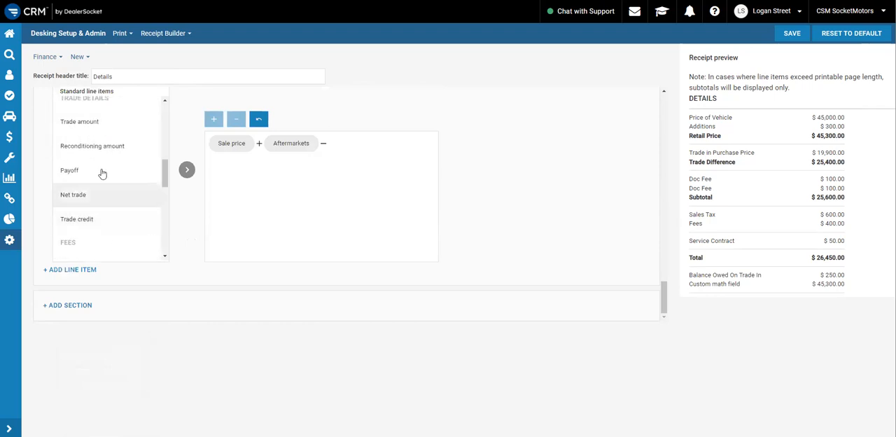
left_click(107, 130)
left_click(187, 170)
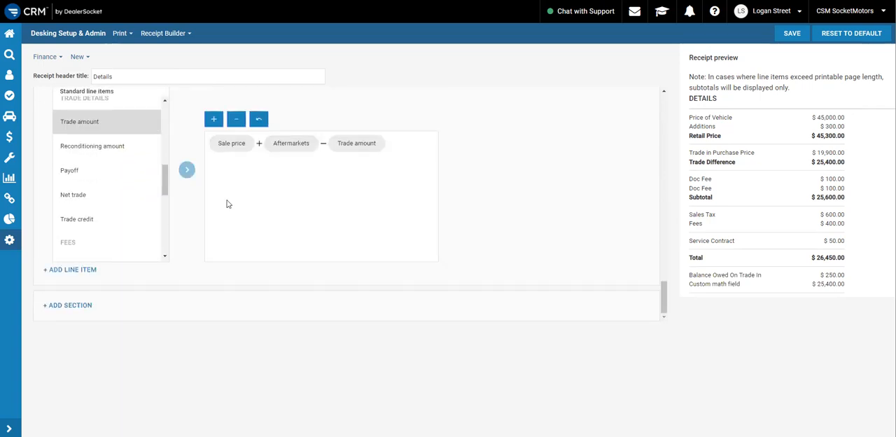
Add All fees to the custom math formula in the payoff section, after Trade amount
left_click(213, 121)
scroll(77, 183, "down", 4)
scroll(91, 177, "up", 2)
left_click(88, 178)
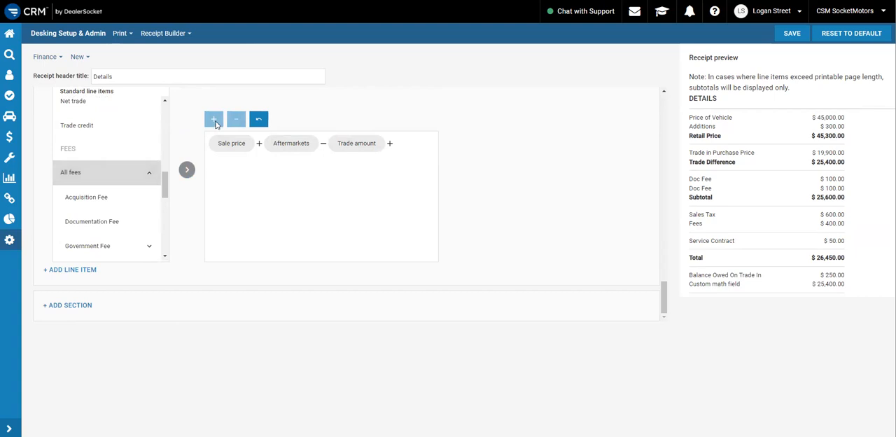
left_click(187, 169)
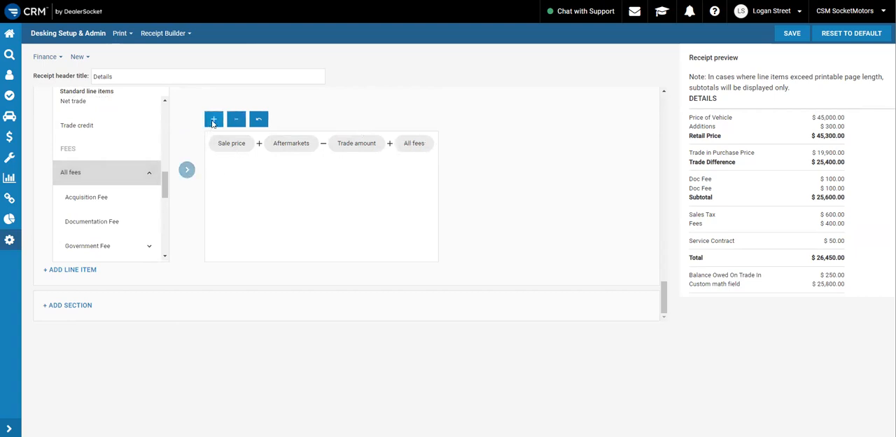
Add All taxes to the custom math formula in the payoff section, after All fees
left_click(214, 119)
scroll(107, 199, "down", 2)
scroll(107, 200, "down", 3)
left_click(138, 195)
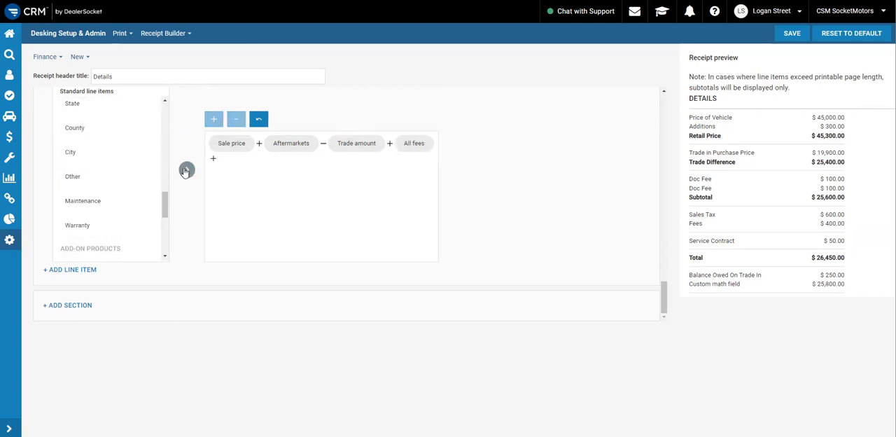
left_click(187, 170)
scroll(360, 146, "up", 3)
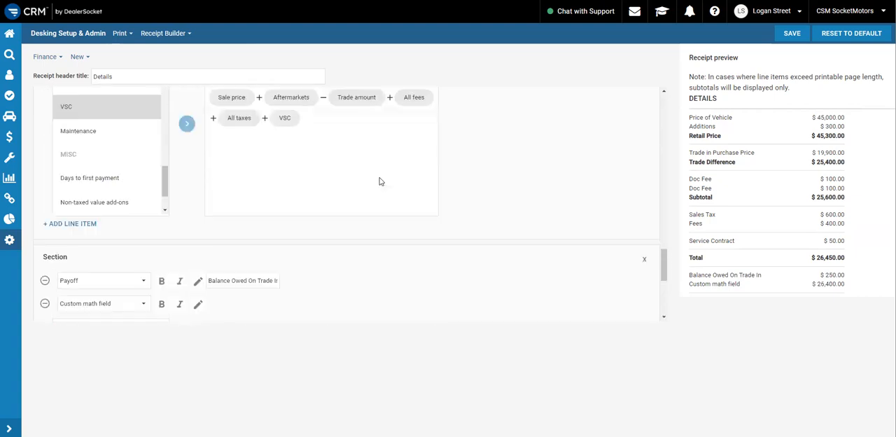
Add VSC to the custom math formula in the payoff section, after All taxes
scroll(244, 223, "down", 2)
left_click(210, 217)
scroll(105, 238, "down", 3)
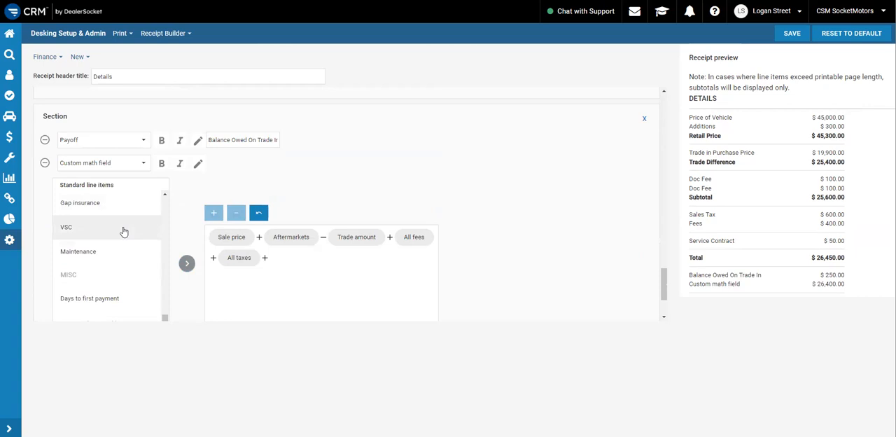
left_click(111, 236)
left_click(187, 264)
Add Payoff from the trade details as the last term of the payoff section's formula
left_click(214, 216)
scroll(119, 252, "up", 5)
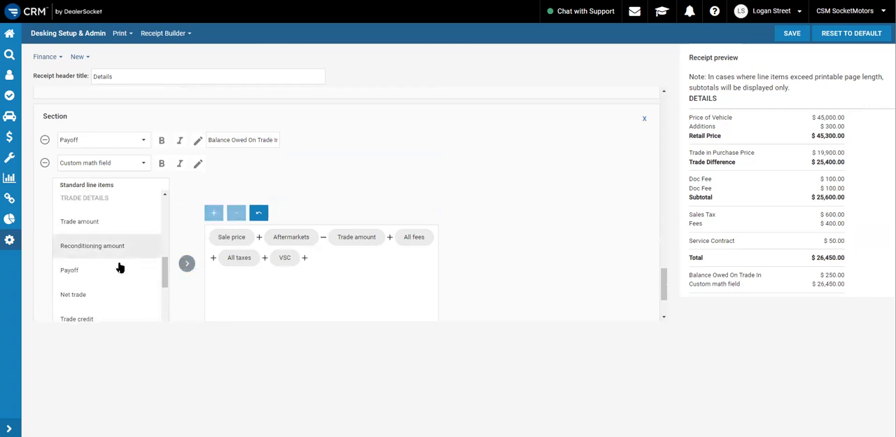
left_click(114, 273)
left_click(187, 262)
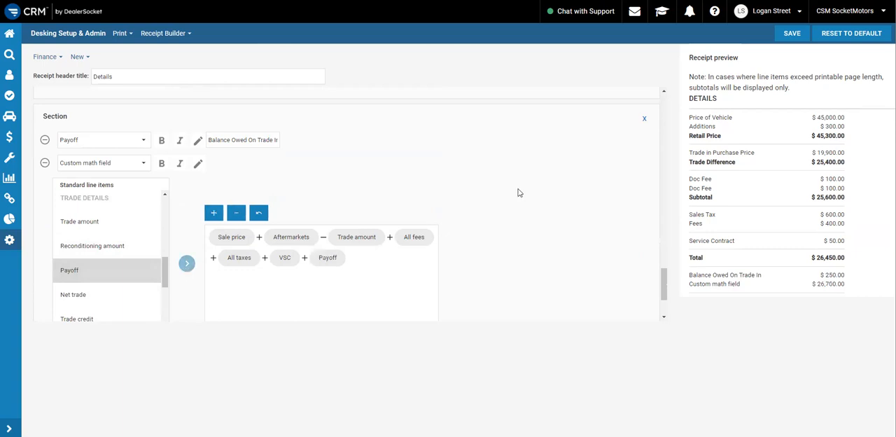
Make the payoff section's custom math field bold and name it "Total"
left_click(161, 165)
left_click(198, 164)
left_click(237, 162)
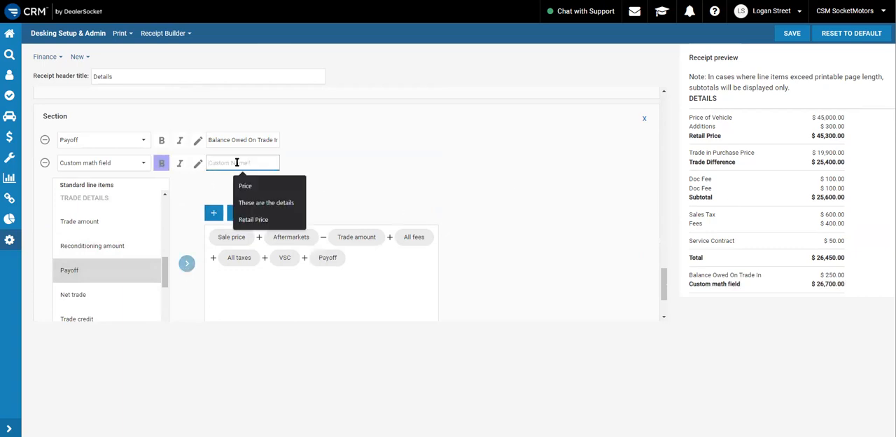
type("Total")
left_click(442, 163)
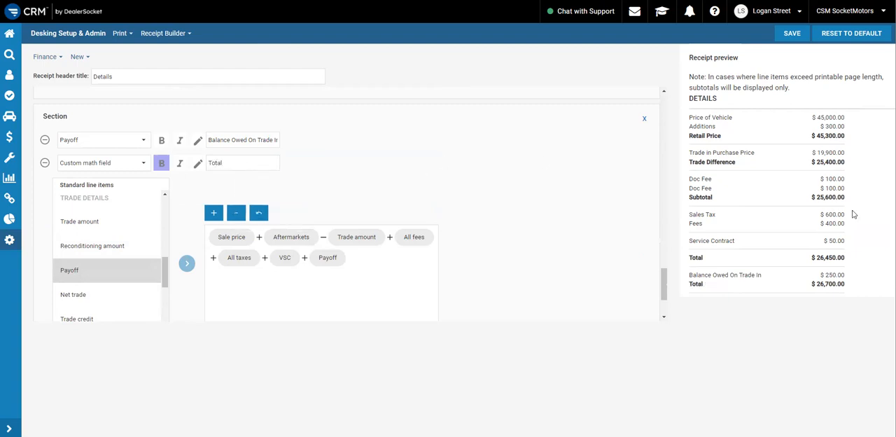
Add another section after the second Total with Cash down as its first line item
scroll(476, 210, "down", 3)
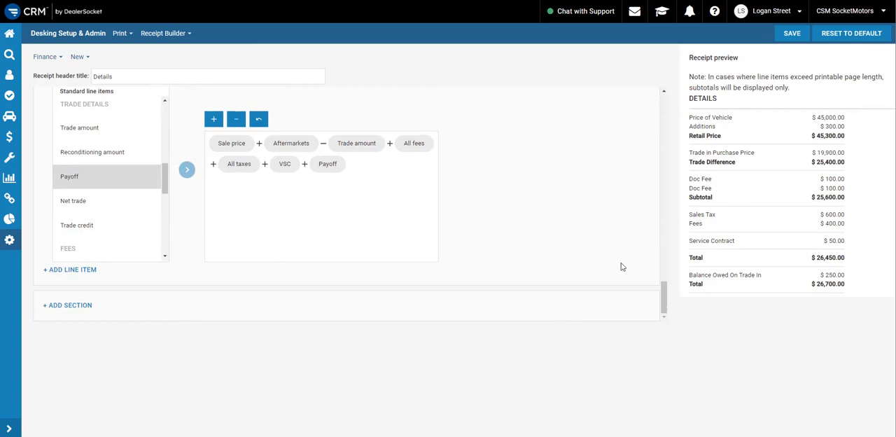
left_click(86, 308)
scroll(259, 252, "down", 2)
left_click(83, 272)
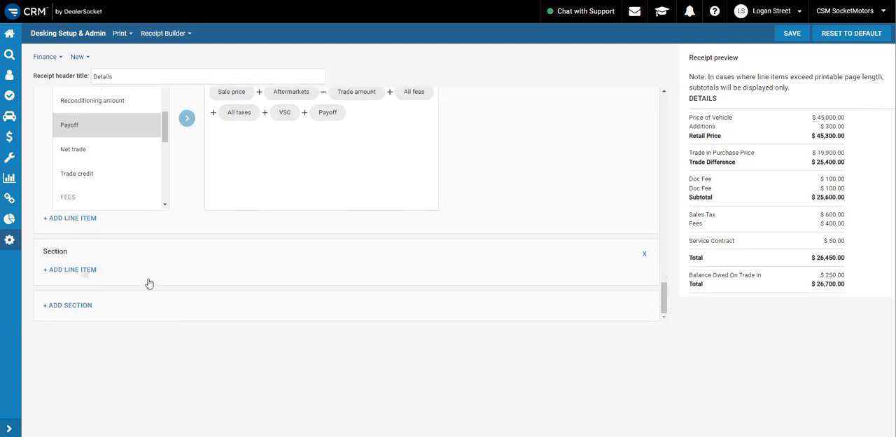
left_click(144, 280)
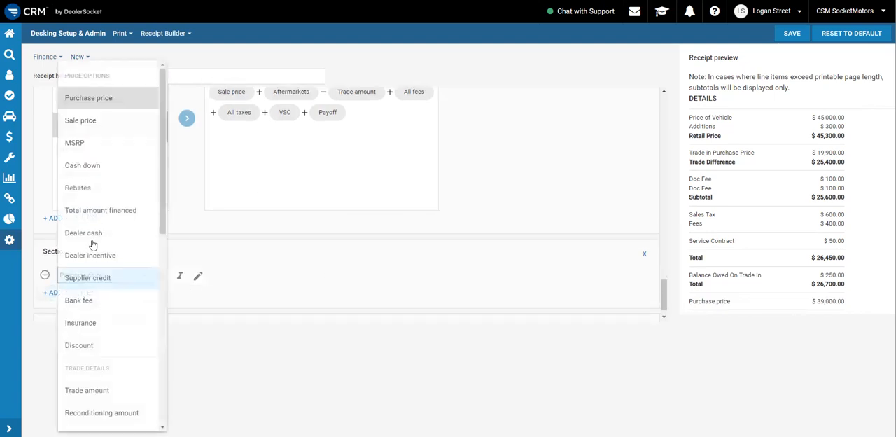
left_click(105, 167)
Add Rebates as the second line item, below Cash down
left_click(73, 293)
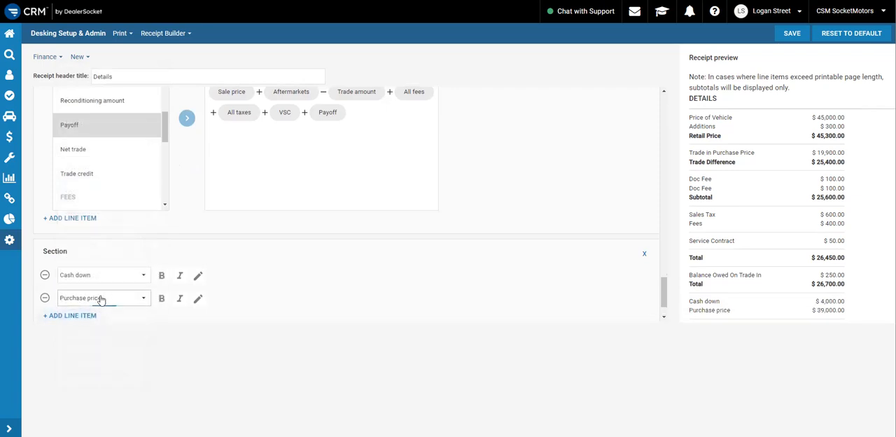
left_click(140, 298)
left_click(79, 189)
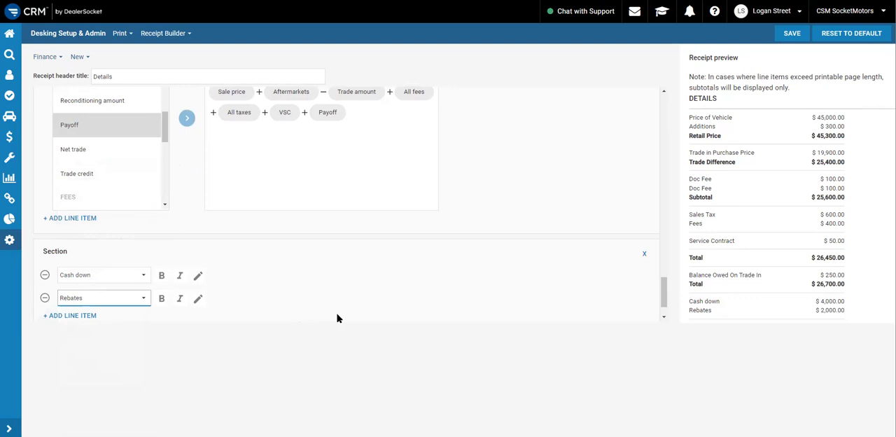
Give the Cash down line item the custom name "Cash Deposit/Down Payment"
scroll(337, 319, "down", 1)
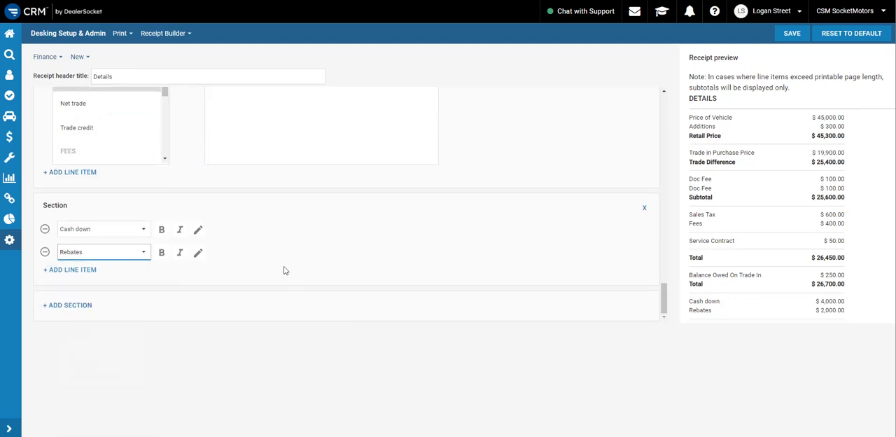
left_click(197, 230)
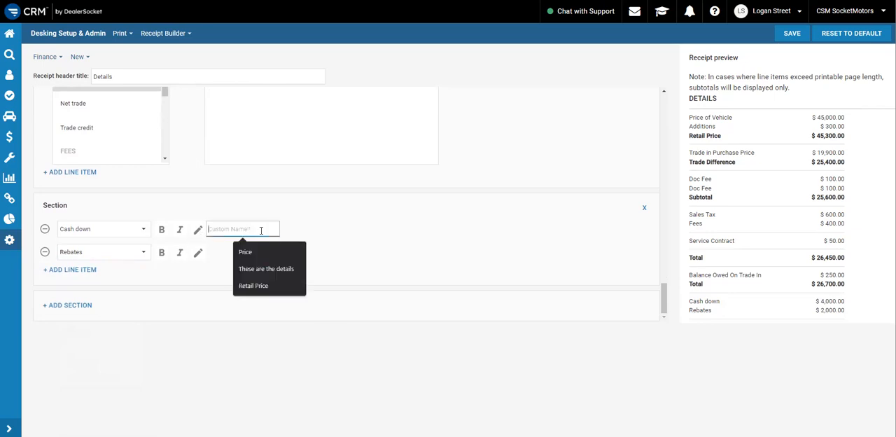
type("Cad")
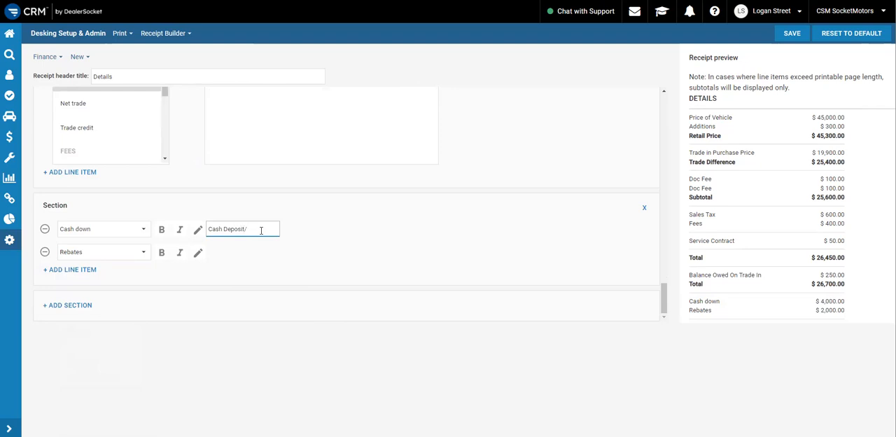
type("ment")
left_click(363, 234)
Give the Rebates line item the custom name "Rebate"
left_click(198, 254)
left_click(234, 252)
type("Re")
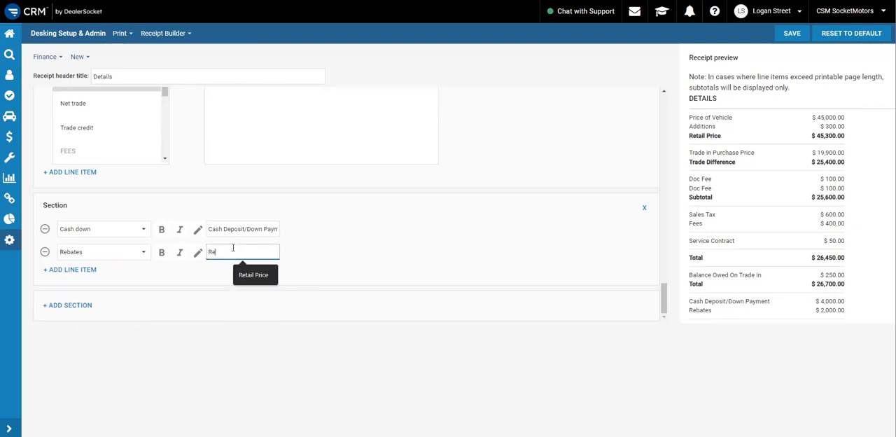
type("bate")
left_click(356, 255)
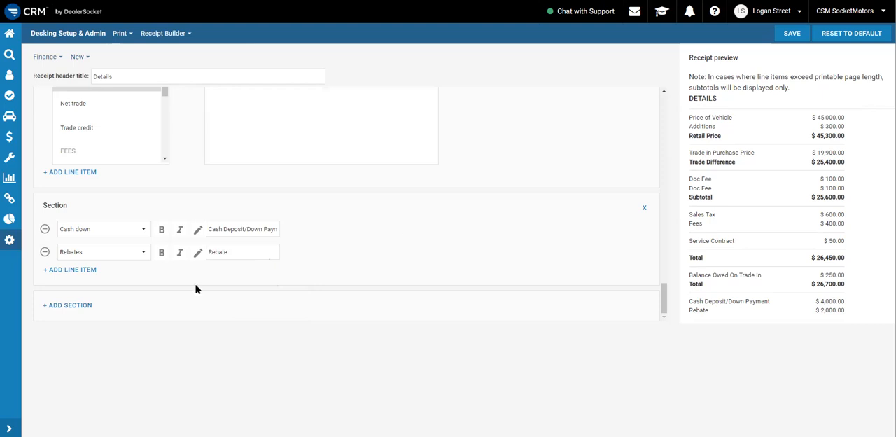
Add a custom math field as the third line item, below Rebates in the last section
left_click(73, 270)
left_click(84, 275)
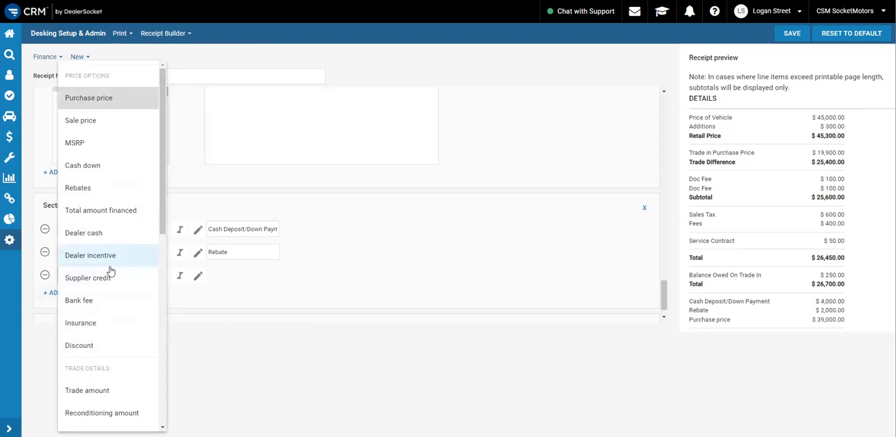
scroll(110, 269, "down", 6)
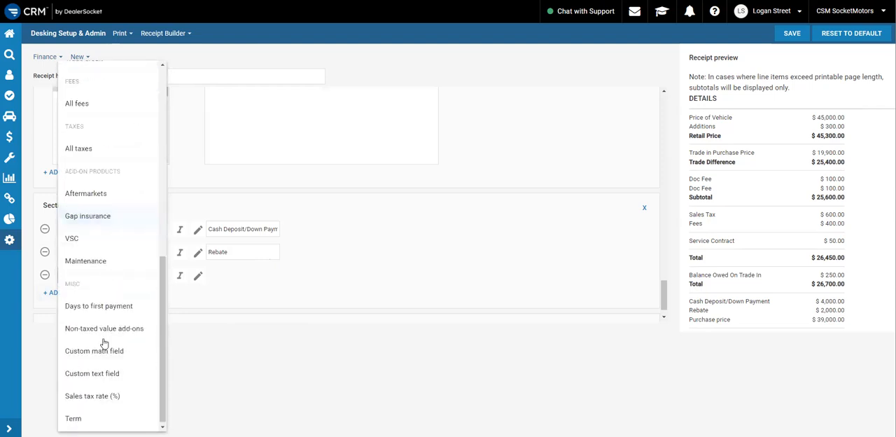
left_click(109, 349)
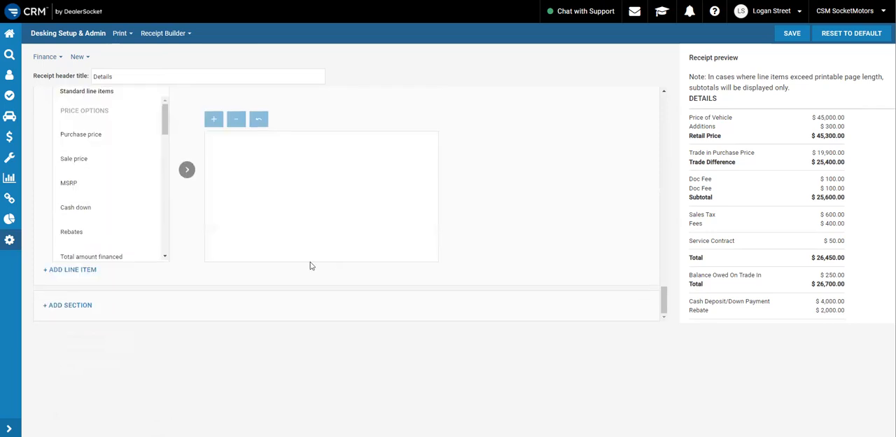
Start the new custom math field's formula with Sale price plus Aftermarkets
left_click(91, 205)
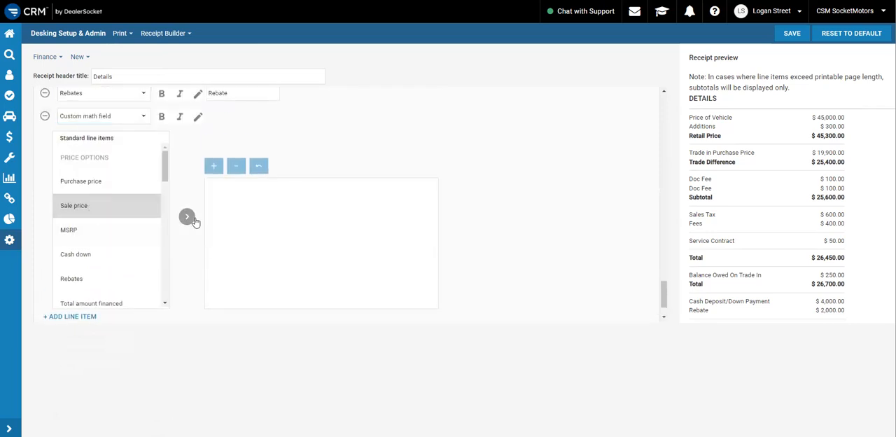
left_click(187, 217)
left_click(214, 166)
scroll(86, 238, "down", 5)
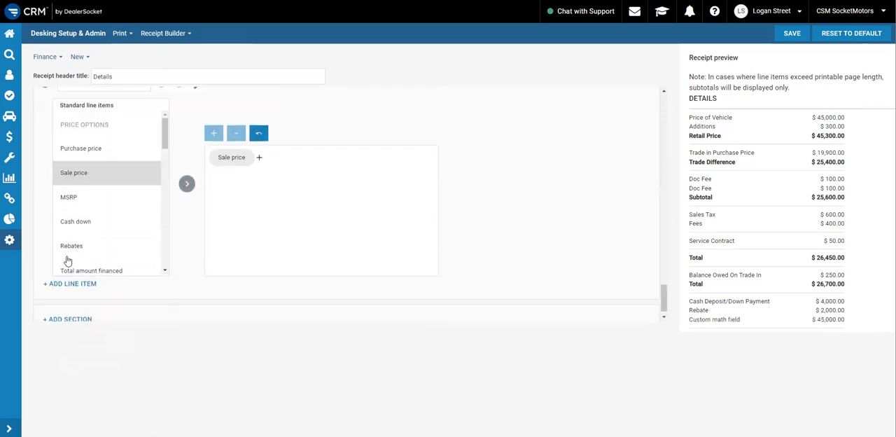
scroll(86, 232, "down", 10)
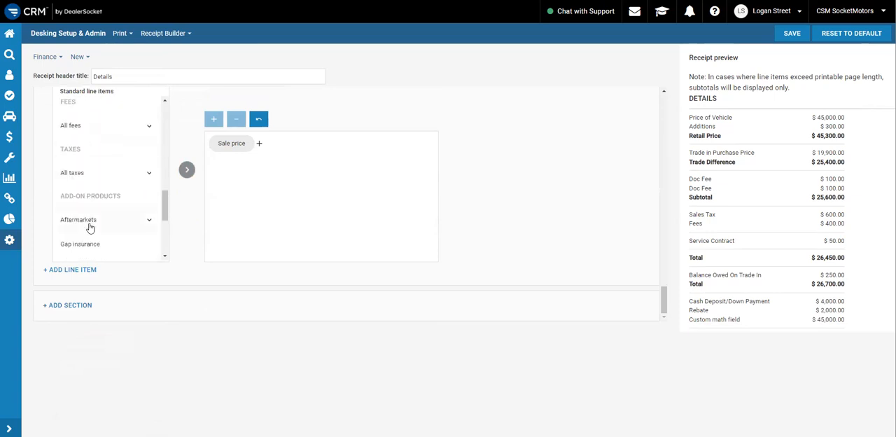
left_click(95, 224)
left_click(187, 169)
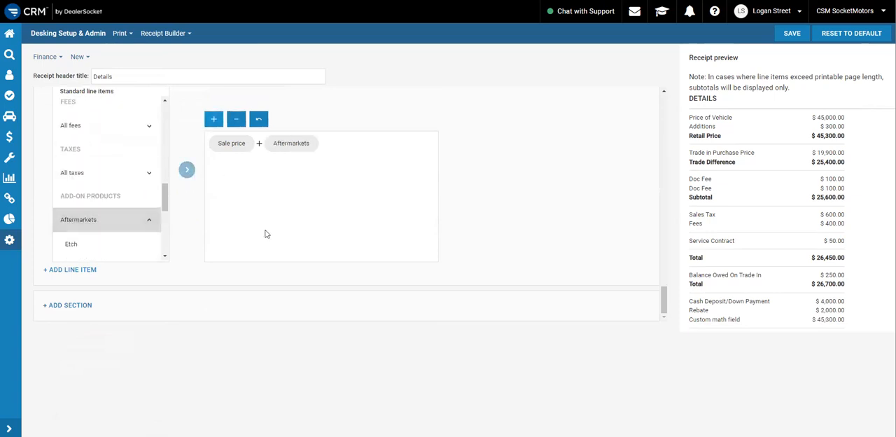
Subtract Trade amount in the custom math field's formula, after Aftermarkets
scroll(201, 226, "up", 1)
left_click(236, 166)
scroll(110, 242, "up", 5)
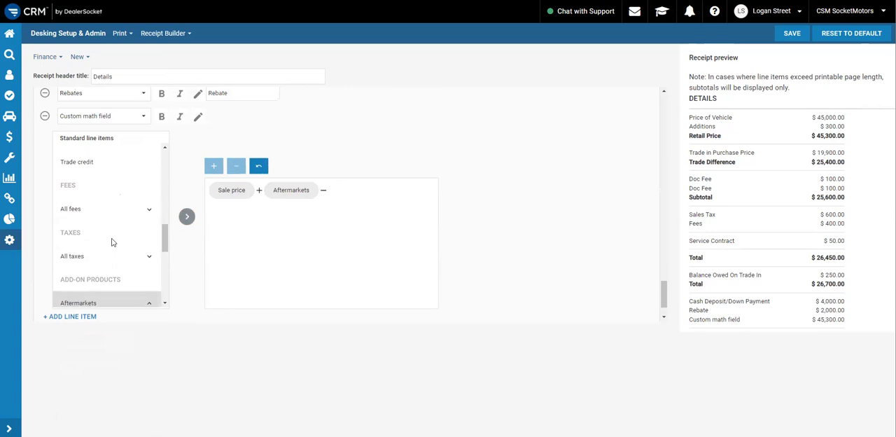
scroll(110, 259, "up", 3)
scroll(110, 256, "down", 3)
left_click(109, 214)
left_click(187, 217)
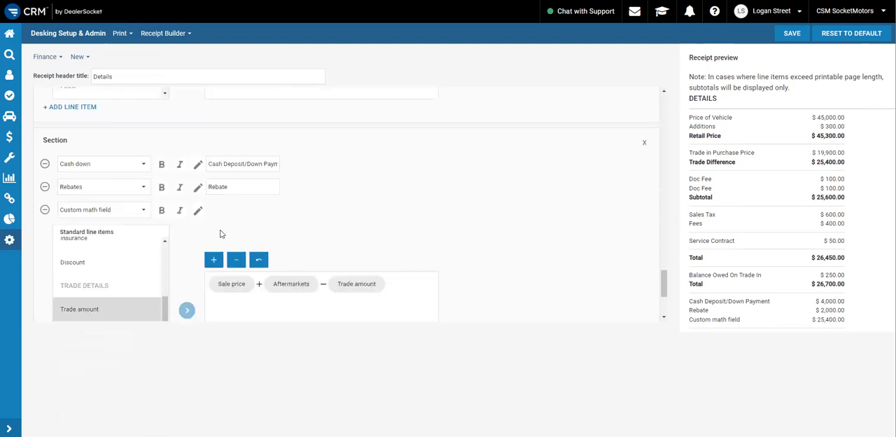
Add All fees to the custom math field's formula, after Trade amount
scroll(347, 206, "down", 2)
left_click(213, 166)
scroll(133, 224, "up", 5)
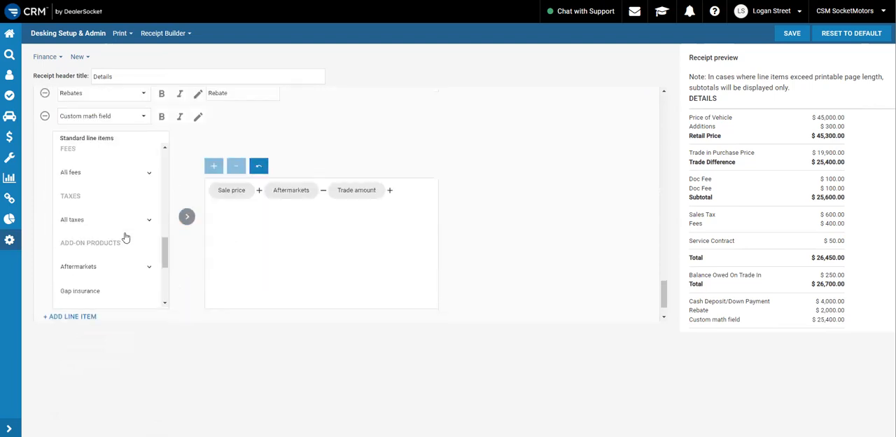
left_click(144, 172)
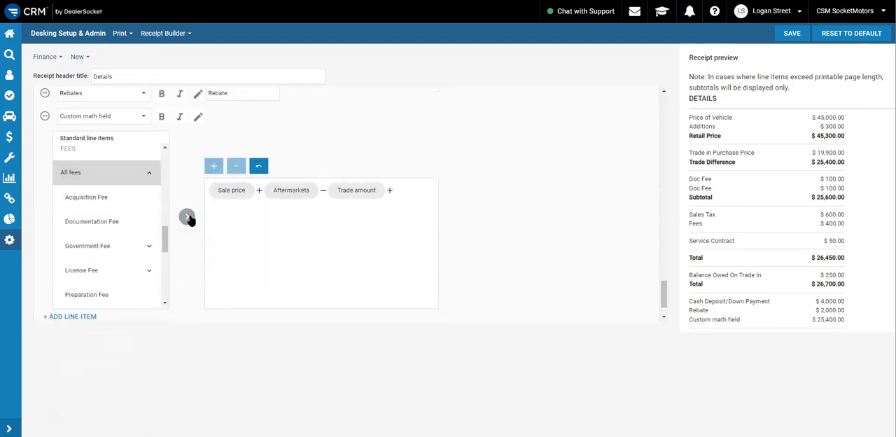
left_click(187, 216)
Extend the custom math field's formula by adding All taxes after All fees
left_click(213, 166)
scroll(89, 218, "down", 2)
scroll(88, 218, "down", 2)
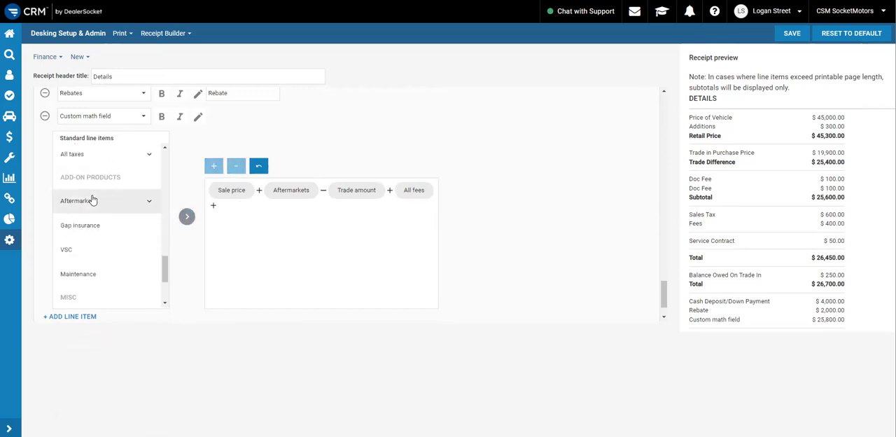
left_click(72, 155)
left_click(187, 216)
Check the formula of the previous section's Total and add VSC to the new custom math field's formula
scroll(524, 212, "up", 5)
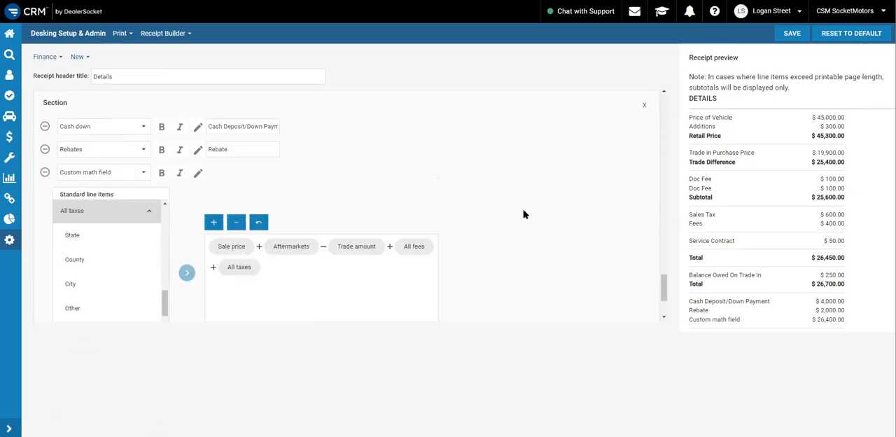
scroll(500, 249, "down", 2)
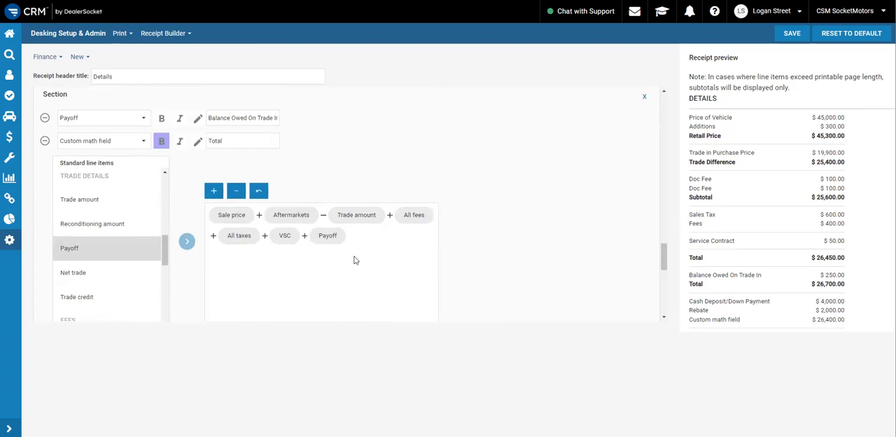
scroll(437, 269, "down", 3)
scroll(323, 243, "down", 1)
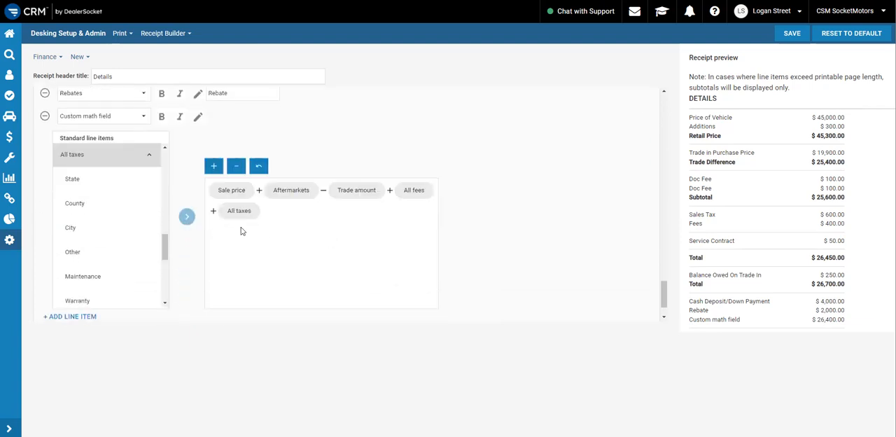
left_click(215, 168)
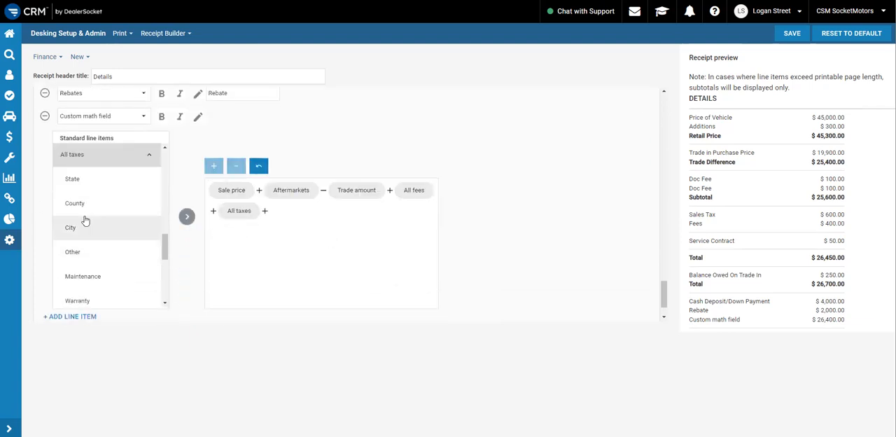
scroll(91, 216, "down", 3)
left_click(86, 168)
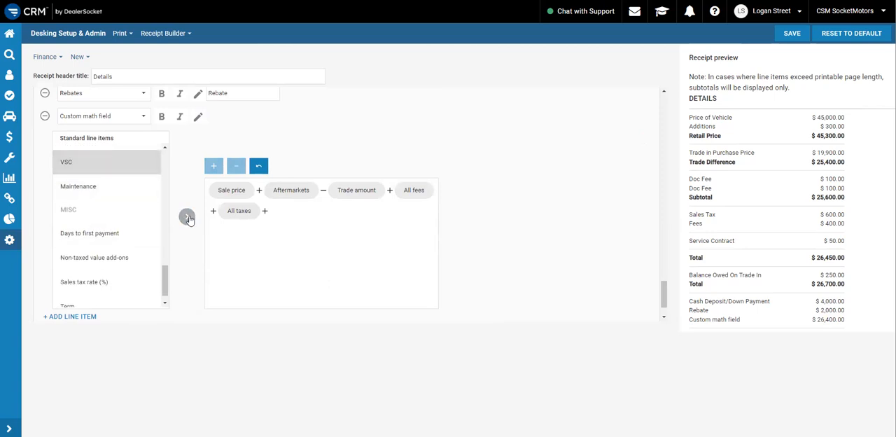
left_click(187, 217)
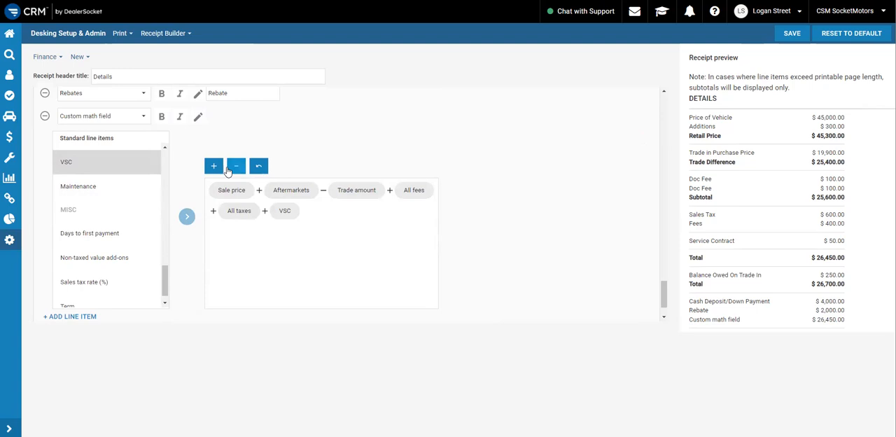
Add the trade Payoff to the custom math field's formula, after VSC
left_click(214, 170)
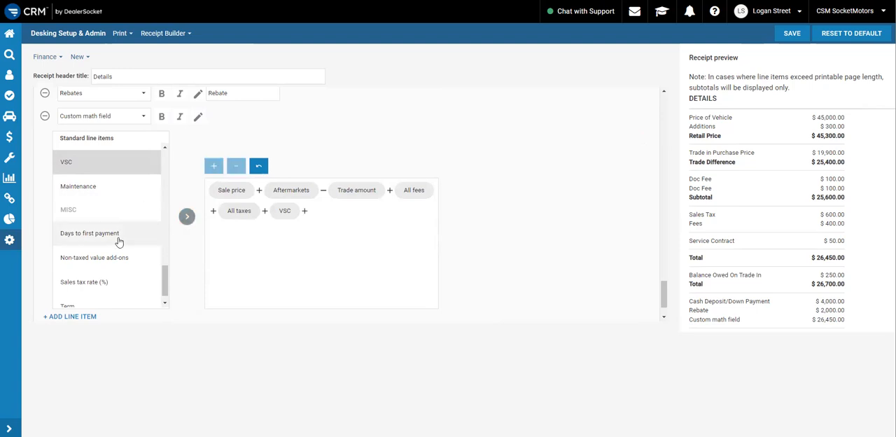
scroll(118, 242, "down", 1)
scroll(116, 246, "up", 5)
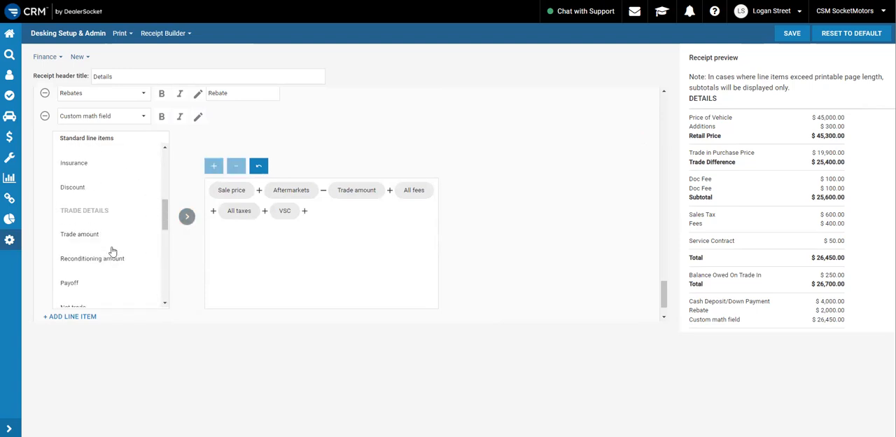
left_click(100, 283)
left_click(187, 217)
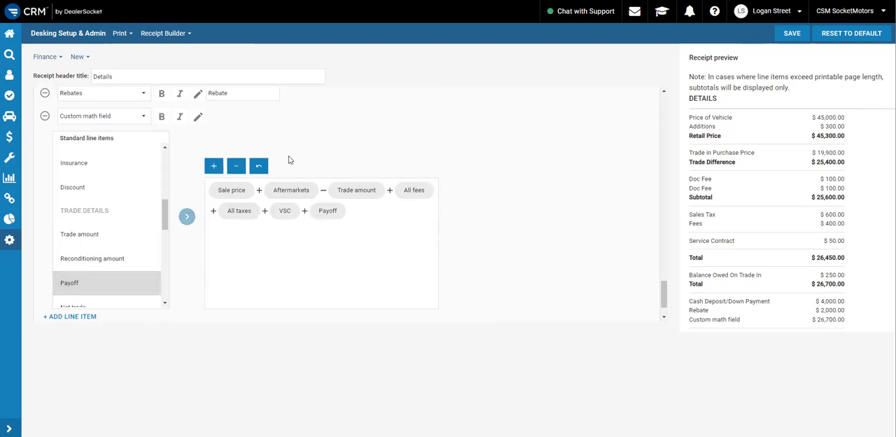
Subtract Cash down in the custom math field's formula, after Payoff
scroll(266, 157, "up", 3)
scroll(259, 220, "down", 3)
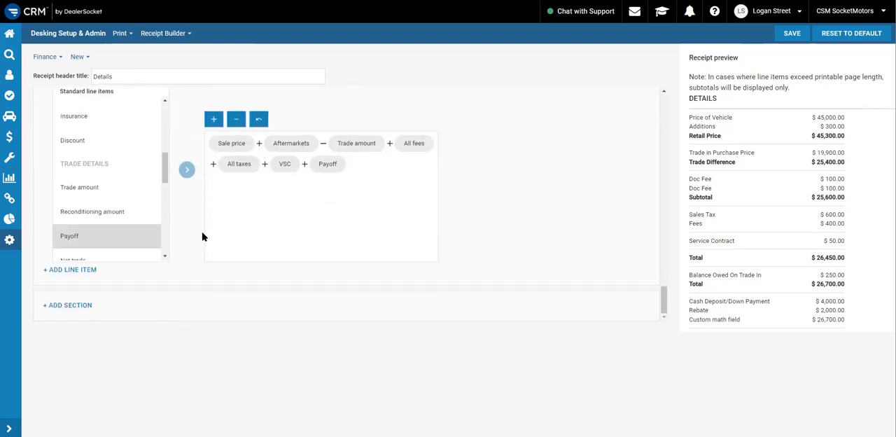
left_click(236, 119)
scroll(108, 200, "up", 5)
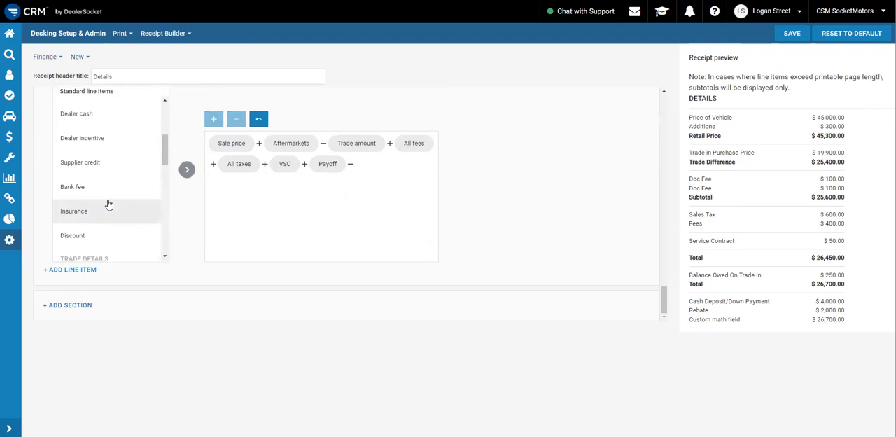
left_click(104, 204)
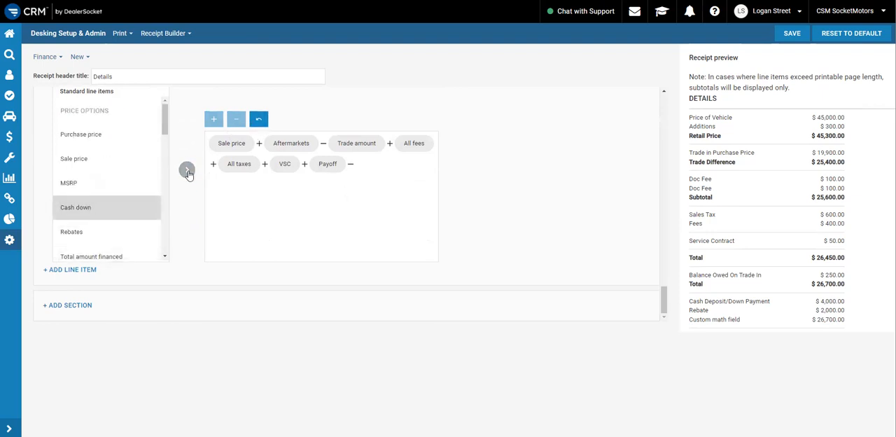
left_click(187, 170)
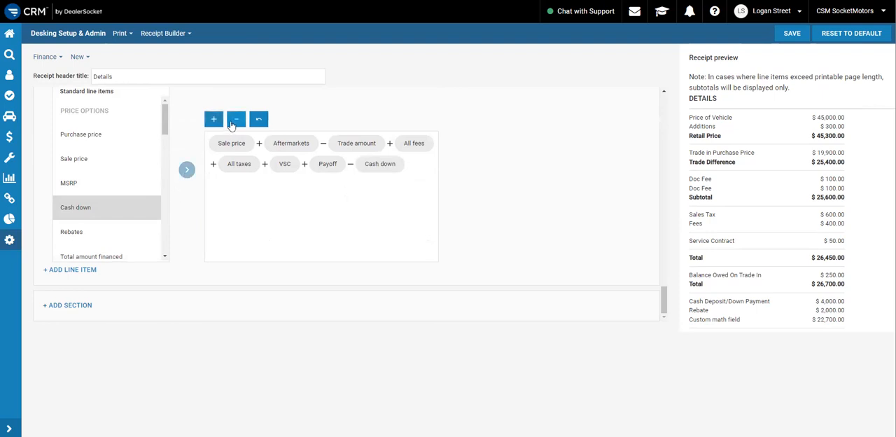
Subtract Rebates as the final term of the custom math field's formula
left_click(236, 120)
scroll(126, 200, "up", 3)
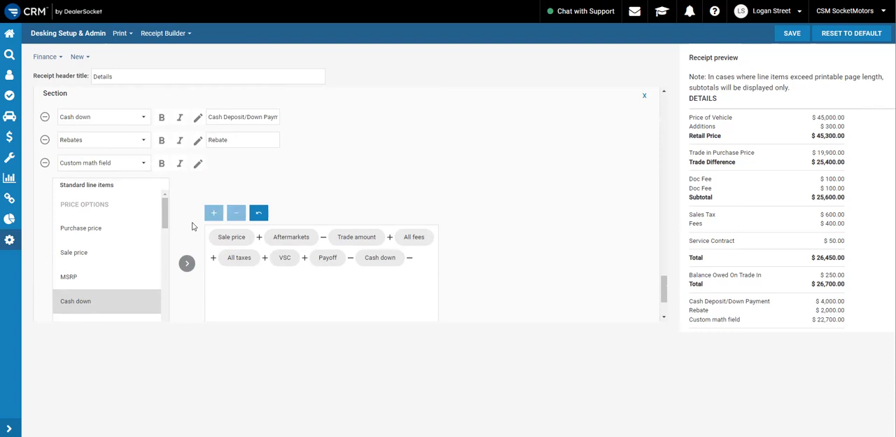
scroll(192, 226, "down", 3)
left_click(112, 231)
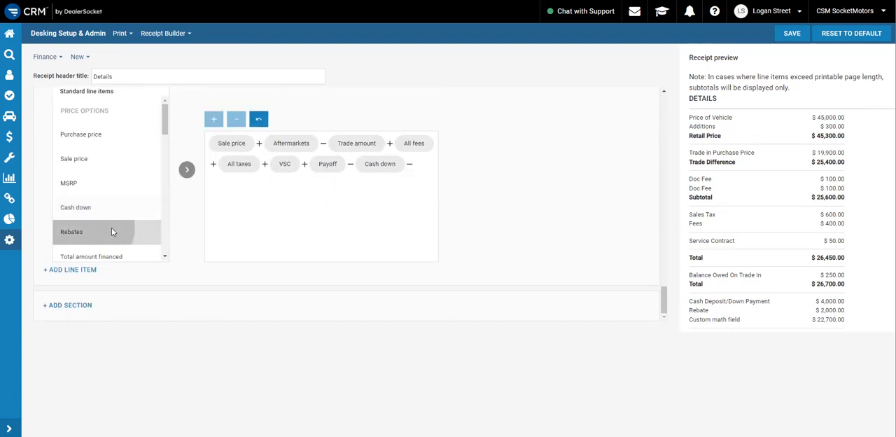
left_click(186, 170)
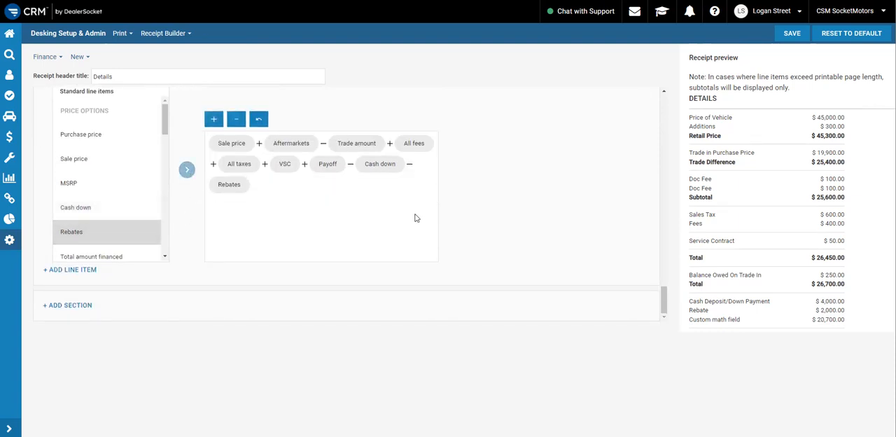
Give the custom math field the custom name "Balance To Finance" and make it bold
scroll(218, 194, "up", 3)
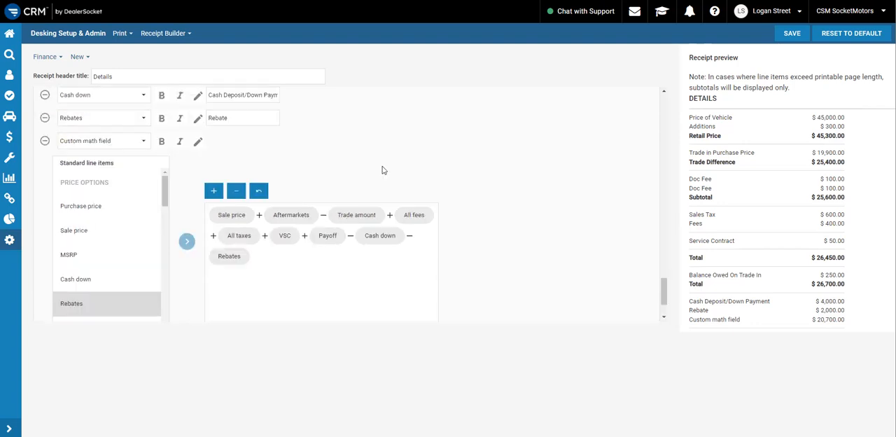
left_click(199, 211)
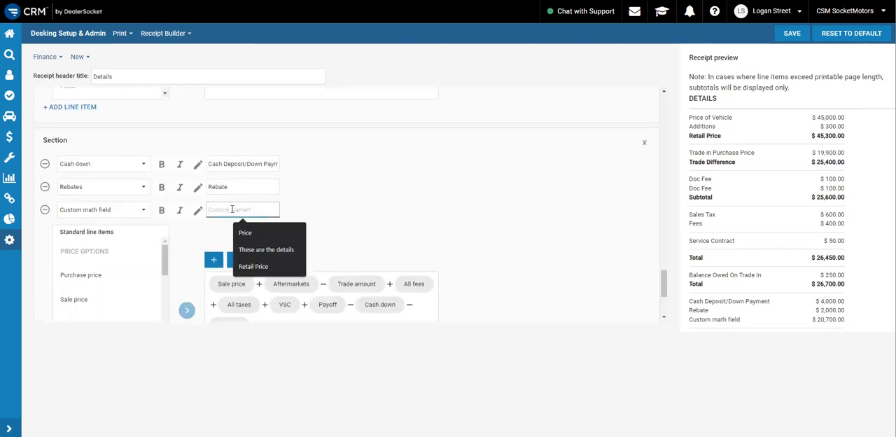
type("Balance To Finance")
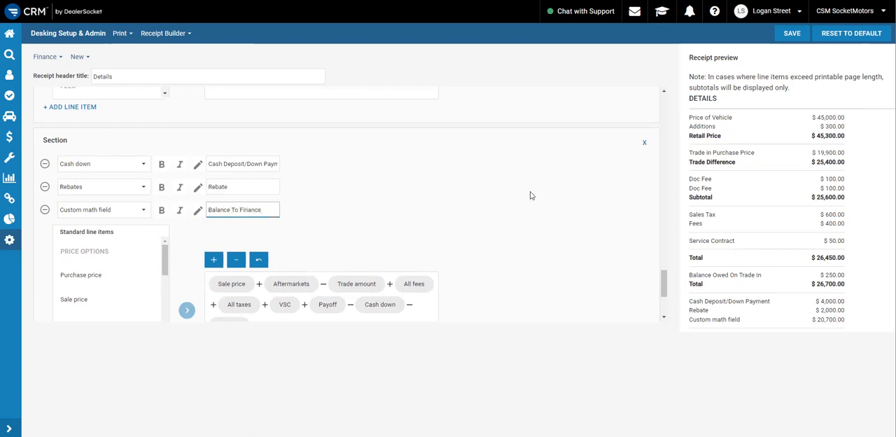
left_click(584, 248)
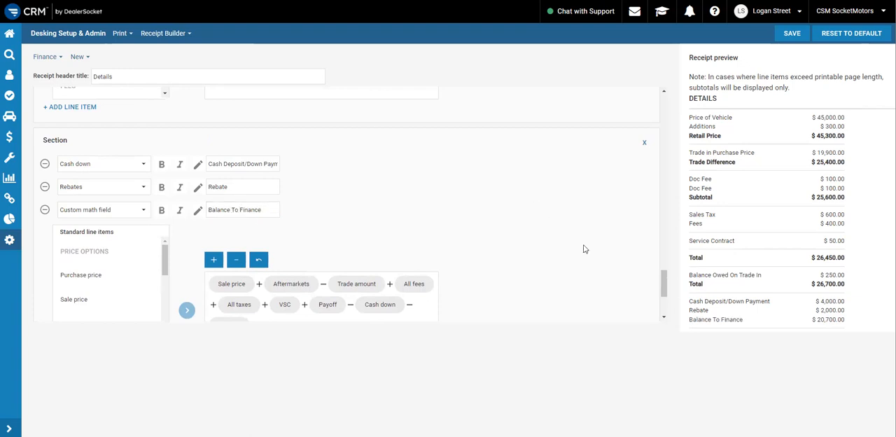
left_click(161, 211)
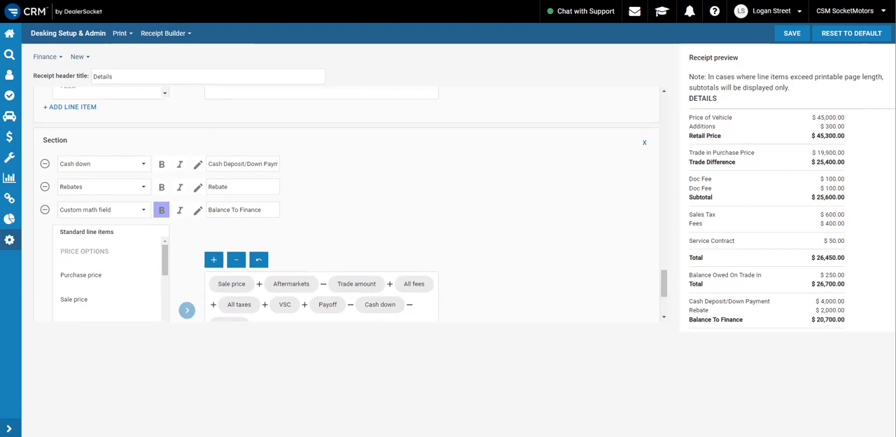
Switch to the purchase order example PDF in Foxit PDF Reader and review its price lines down to Balance to Finance
key("alt+Tab")
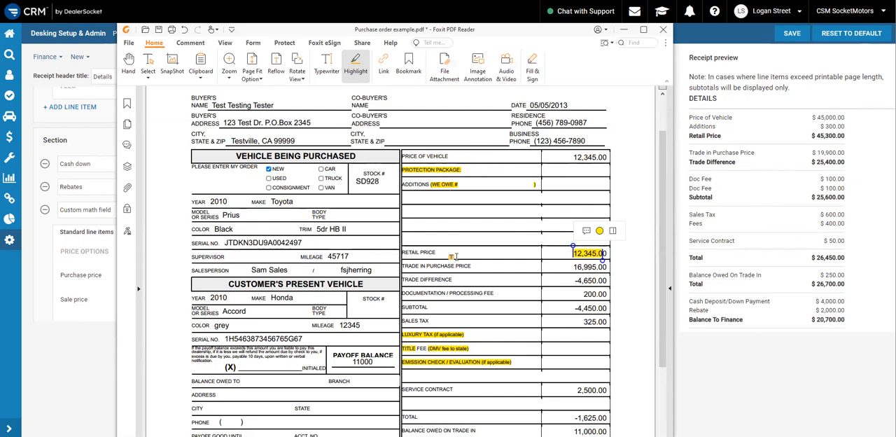
scroll(572, 297, "down", 3)
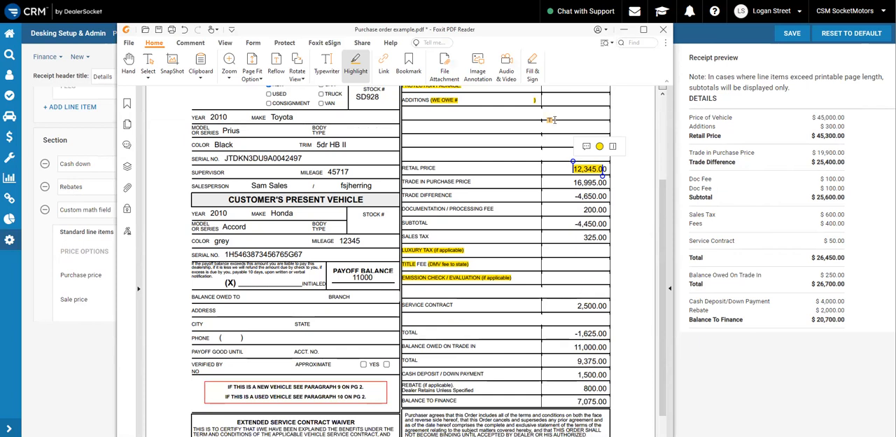
Return from the purchase order PDF to the Receipt Builder and save the Finance receipt for new vehicles
left_click(624, 29)
scroll(563, 175, "up", 1)
left_click(794, 37)
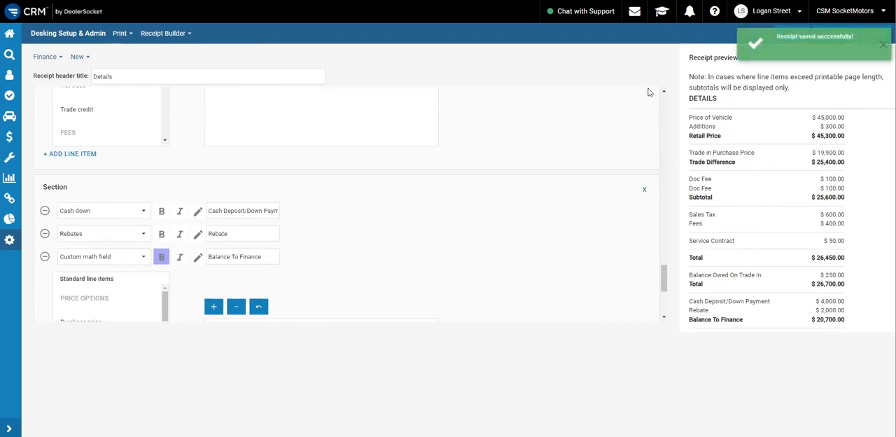
Compare the Finance receipt for Used vehicles with the customized one by switching to Used and back to New
left_click(82, 59)
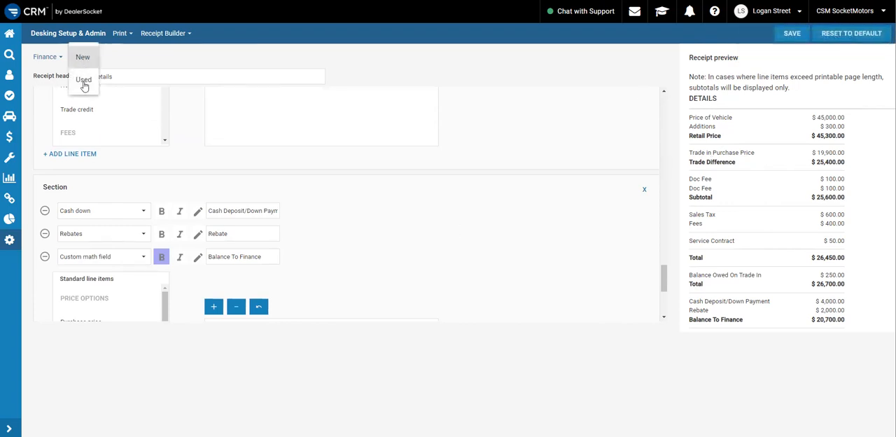
left_click(84, 81)
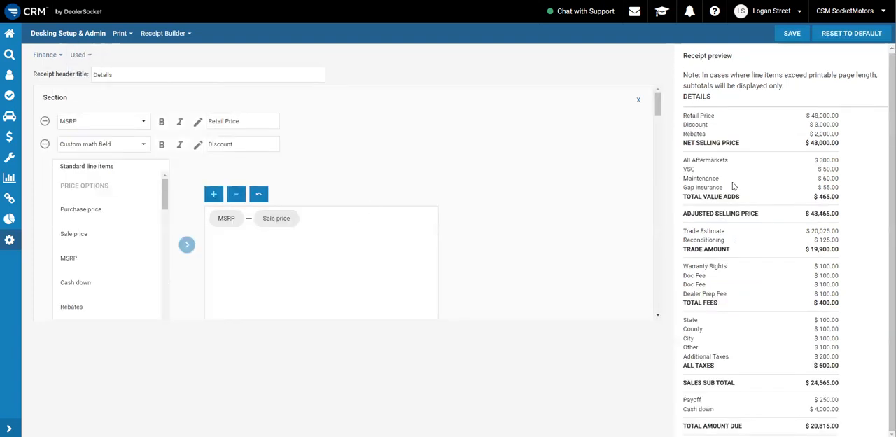
left_click(81, 56)
left_click(85, 70)
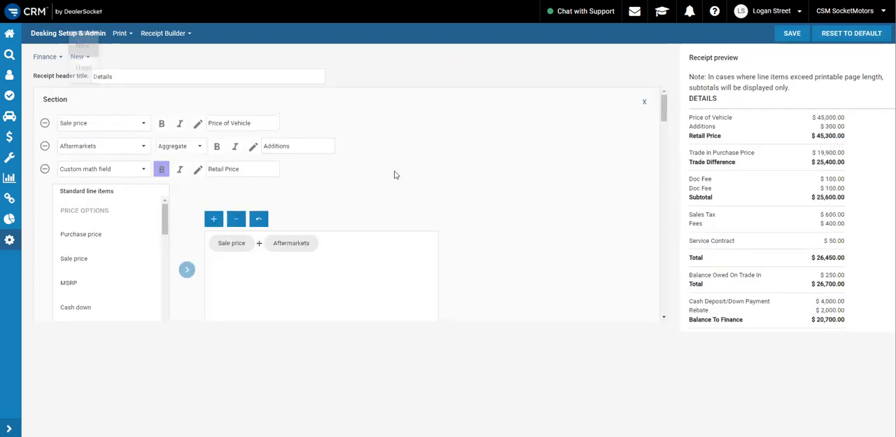
Go to the Sales Desking area and start a Quick Quote
left_click(9, 33)
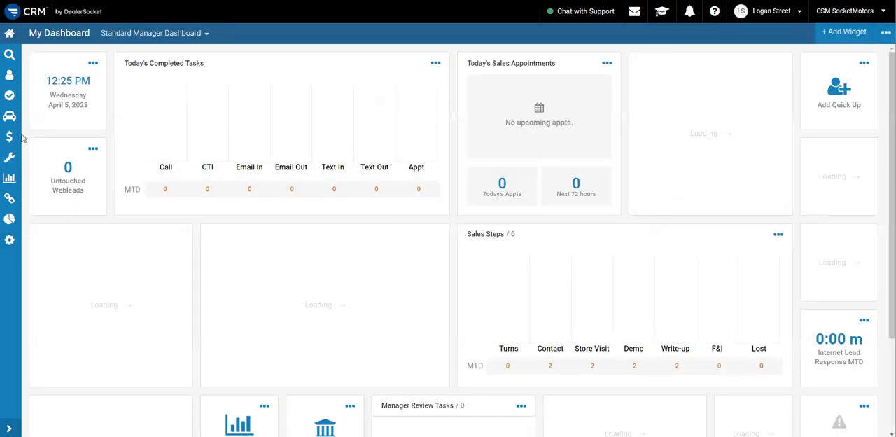
left_click(10, 140)
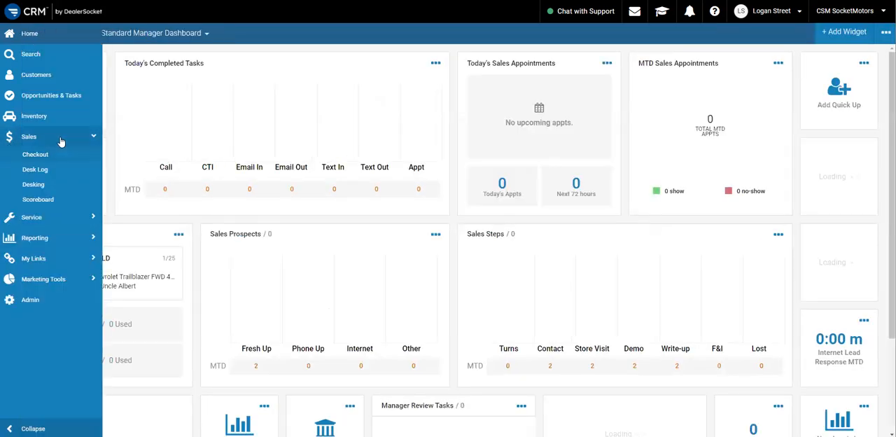
left_click(35, 185)
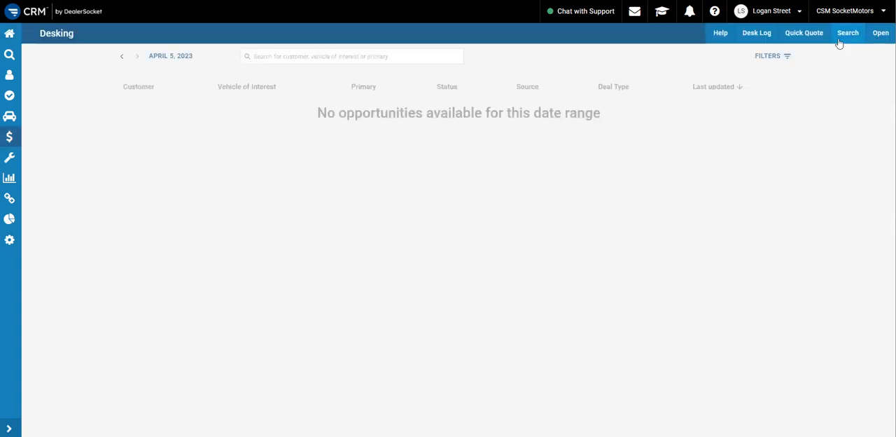
left_click(804, 35)
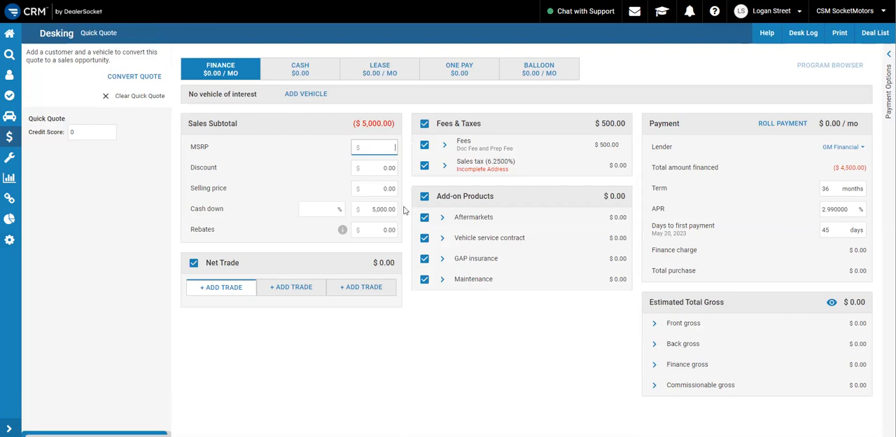
Start adding a not-in-stock vehicle to the quote, with condition New and year 2022
left_click(316, 97)
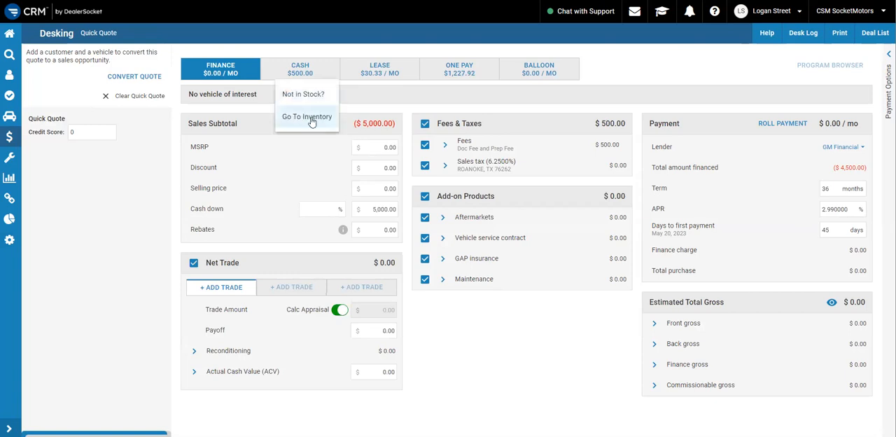
left_click(308, 94)
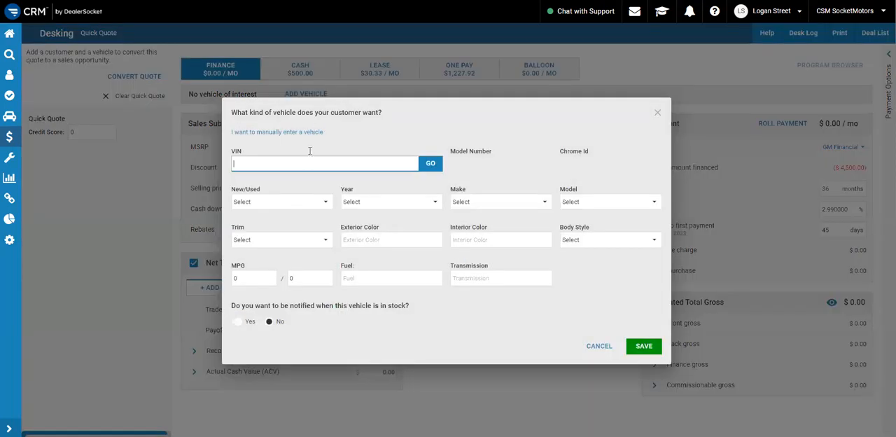
left_click(296, 201)
left_click(272, 202)
left_click(386, 204)
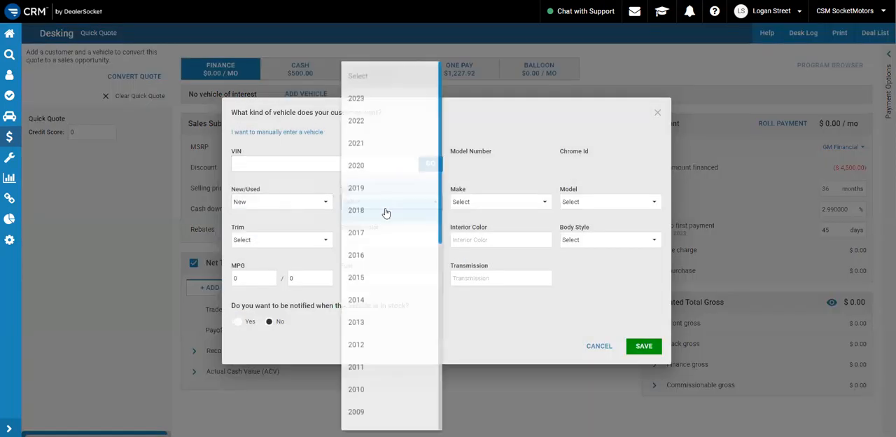
left_click(380, 121)
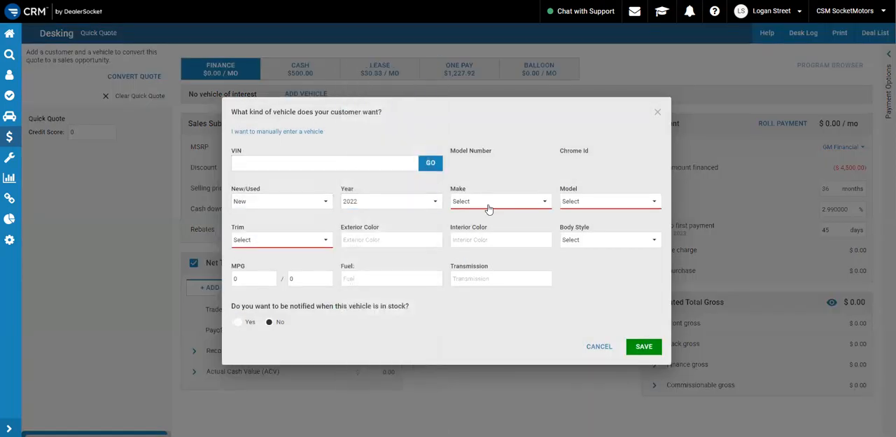
Specify the vehicle as a Ford Edge with the SEL AWD trim and save it to the quote
left_click(486, 203)
left_click(484, 130)
left_click(595, 202)
left_click(592, 168)
left_click(320, 238)
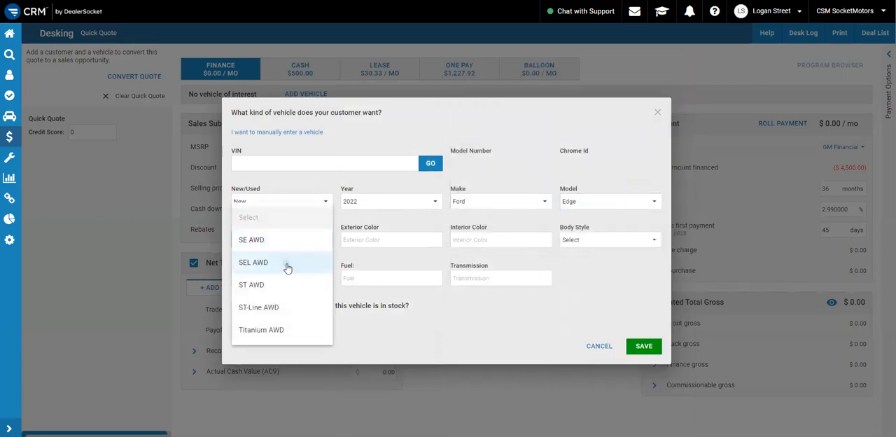
left_click(286, 264)
left_click(643, 346)
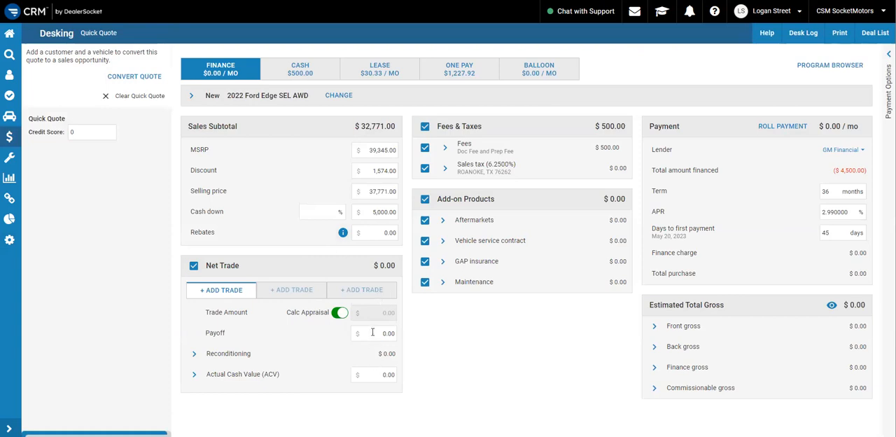
Set the trade's Actual Cash Value to $5,000 and its payoff to $2,000
left_click(390, 379)
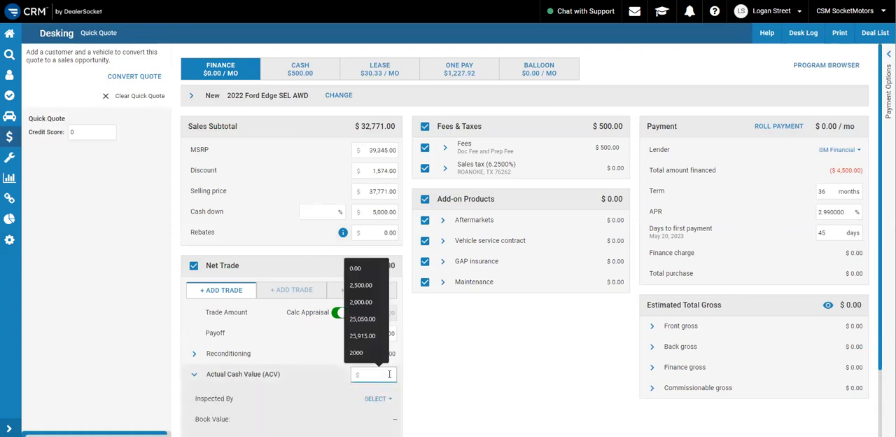
type("5000")
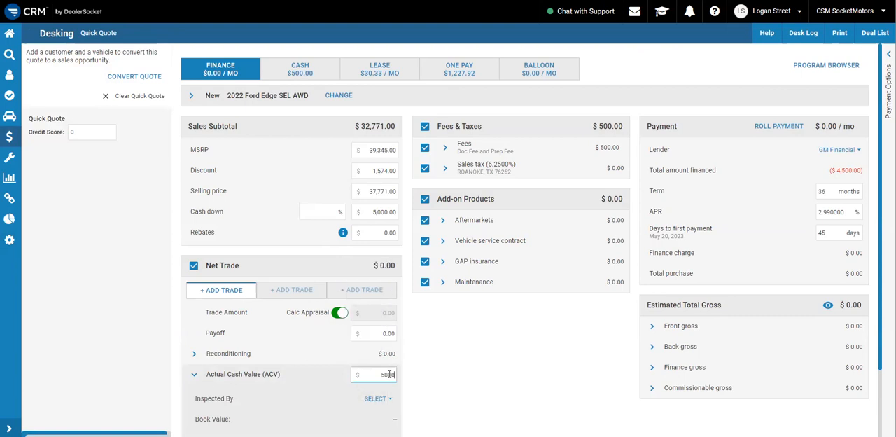
scroll(420, 375, "down", 2)
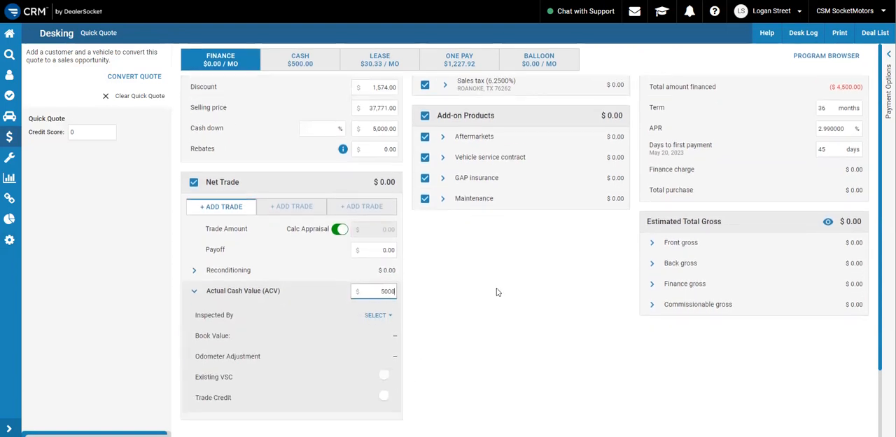
left_click(376, 250)
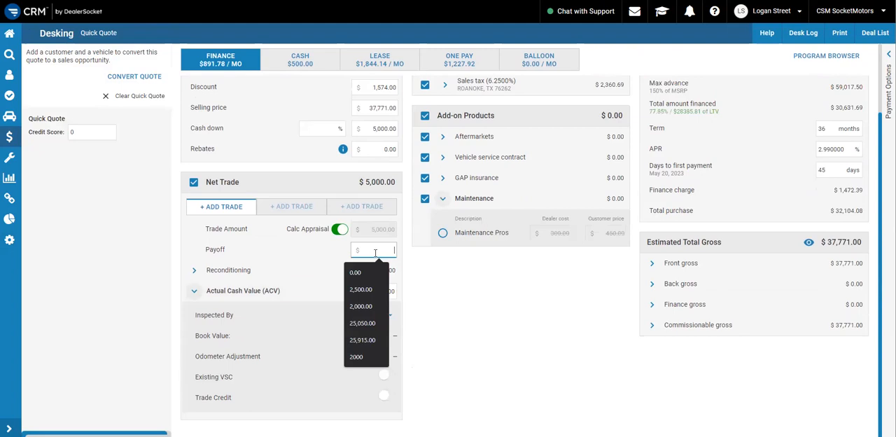
type("2,00")
type("000")
left_click(516, 319)
Add the aftermarket products Etch, Spray-In Bed Liner and Tinting to the quote's add-on products
scroll(463, 308, "up", 1)
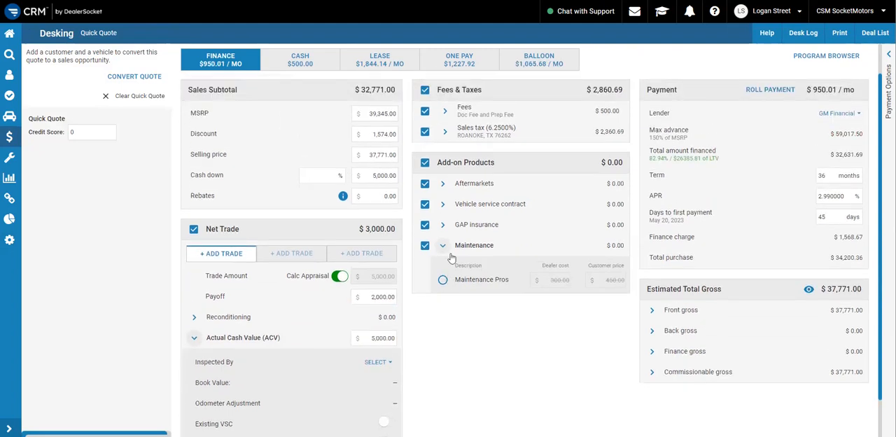
left_click(442, 246)
left_click(440, 184)
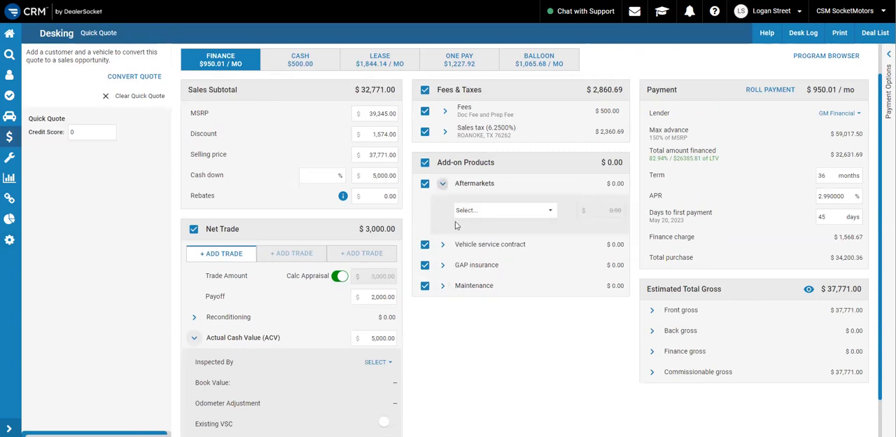
left_click(485, 210)
left_click(489, 211)
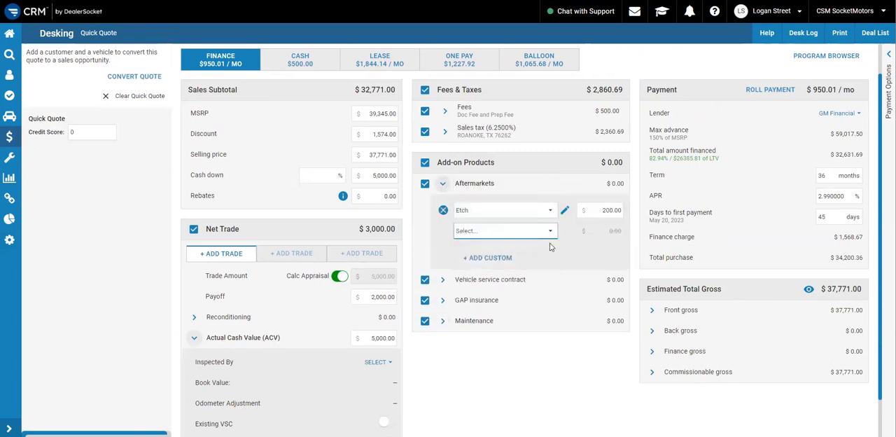
left_click(485, 233)
left_click(486, 251)
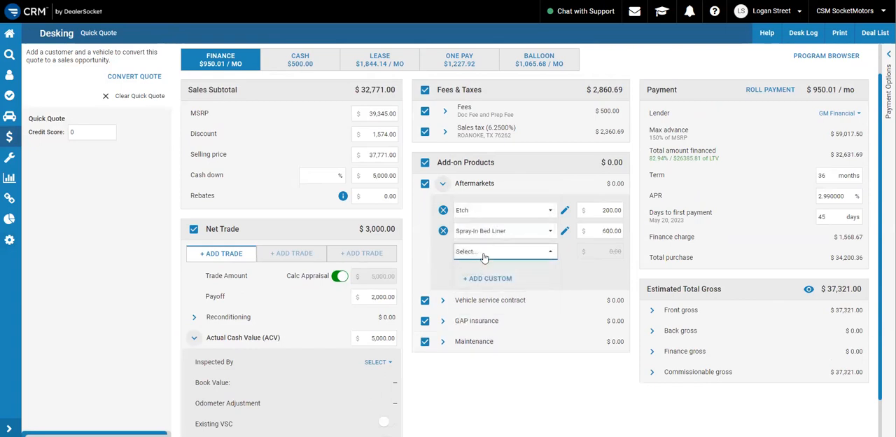
left_click(483, 254)
left_click(490, 299)
Select the VSC Pros vehicle service contract as an add-on product and collapse its details
scroll(489, 331, "down", 1)
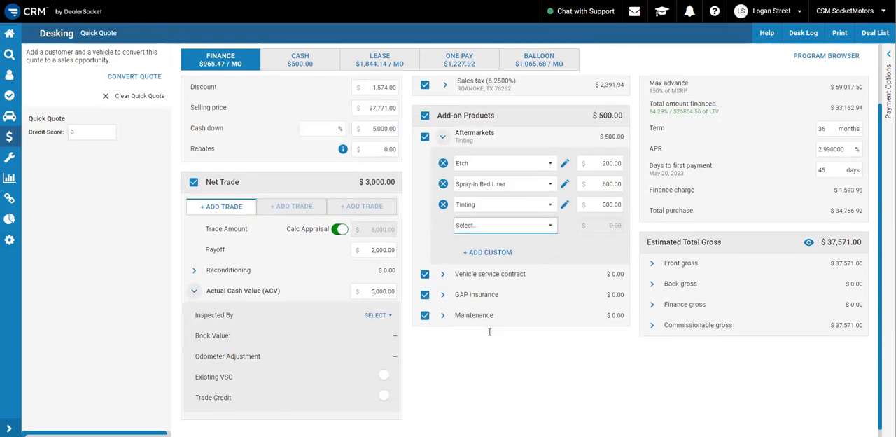
left_click(442, 274)
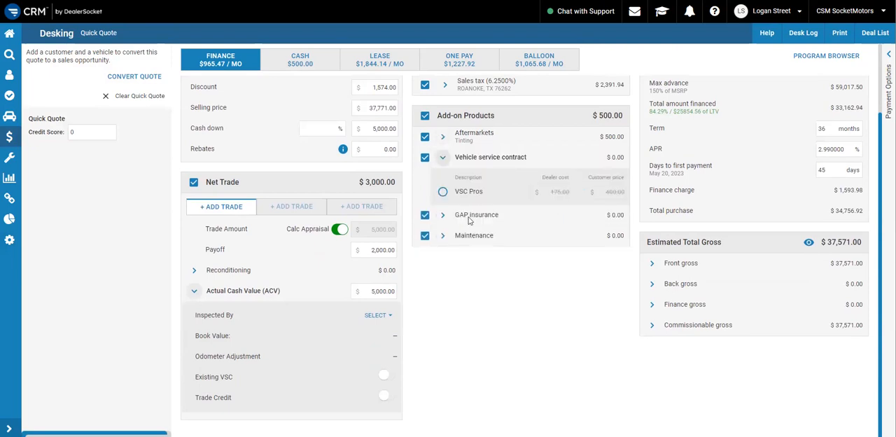
left_click(443, 191)
scroll(542, 340, "up", 2)
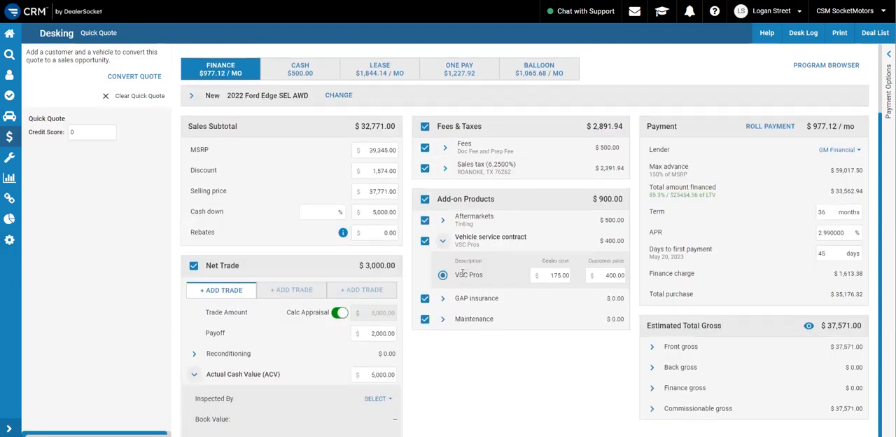
left_click(443, 240)
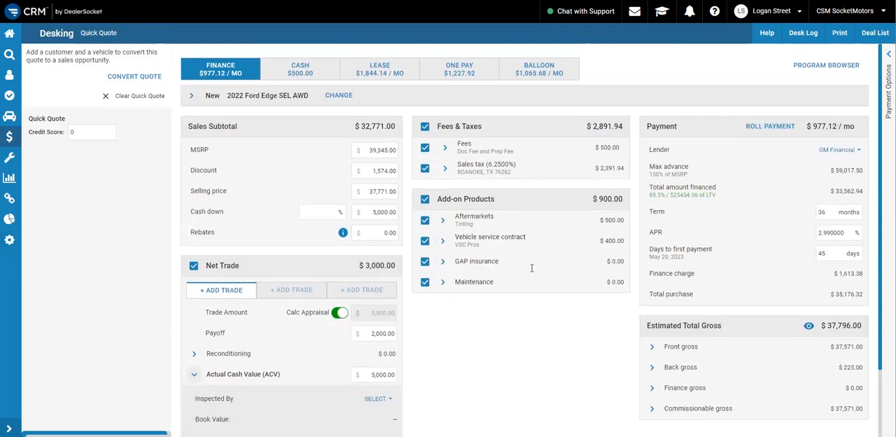
Set the rebates in the sales subtotal to $500
left_click(384, 233)
type("500")
left_click(433, 317)
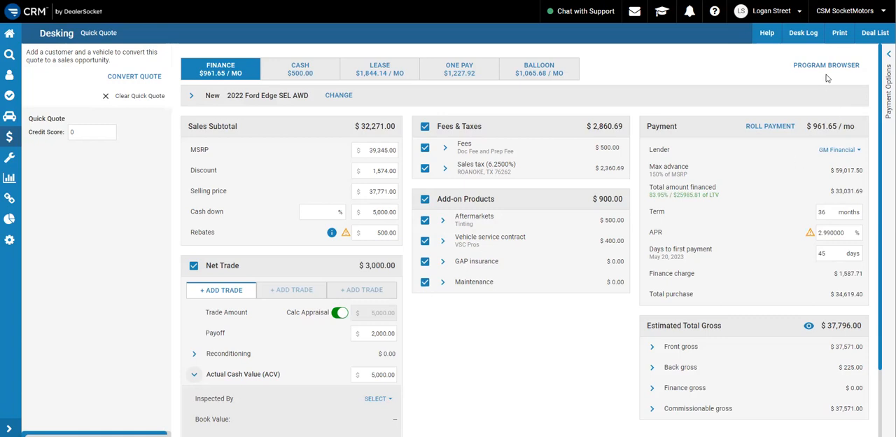
Open the quote's print settings, exclude Lease from the matrix and include the Finance details
left_click(840, 33)
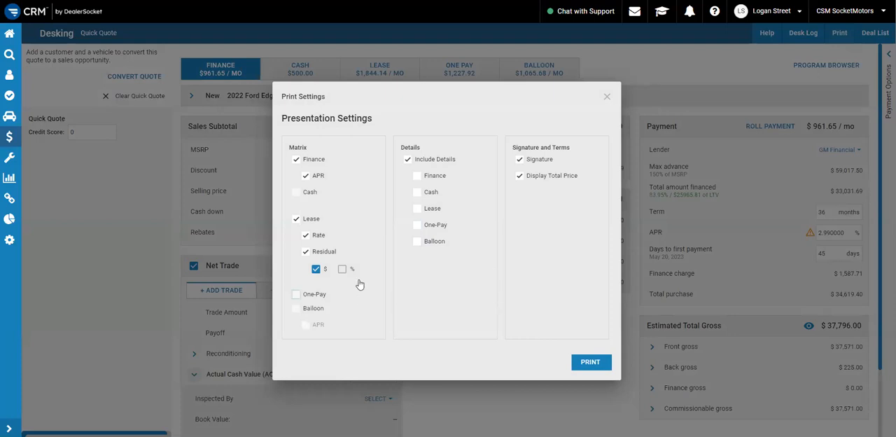
left_click(296, 219)
left_click(417, 175)
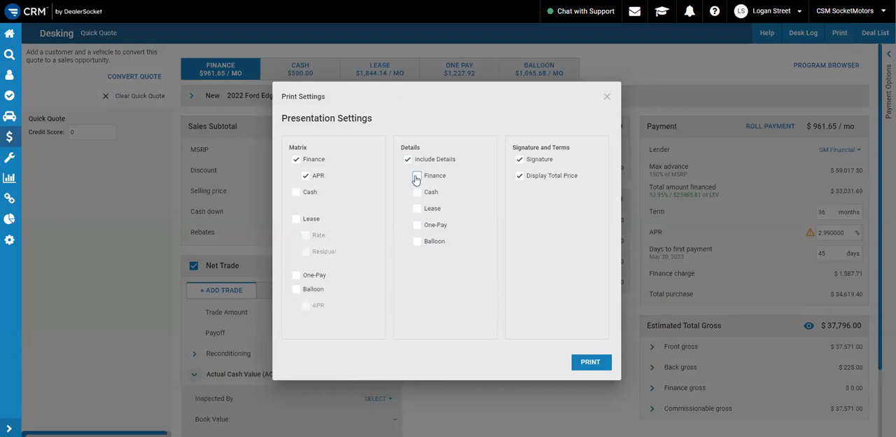
Examine the Finance Details breakdown and its configuration options in the print settings
scroll(515, 221, "down", 3)
scroll(515, 221, "down", 3)
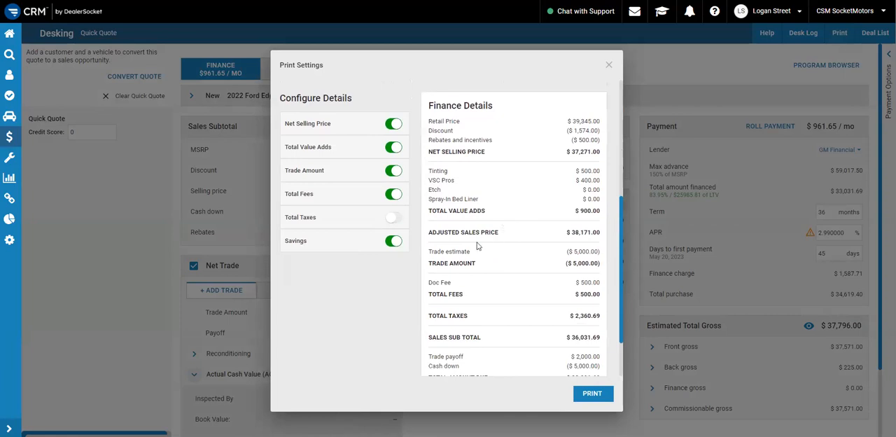
scroll(480, 246, "up", 2)
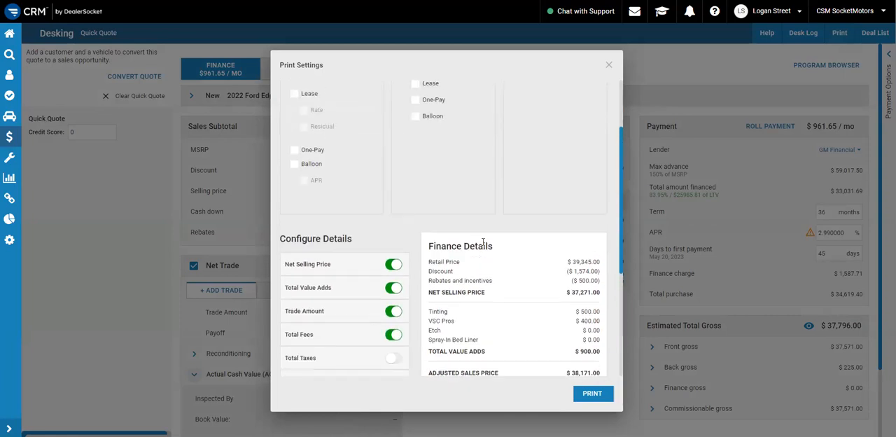
scroll(482, 231, "up", 2)
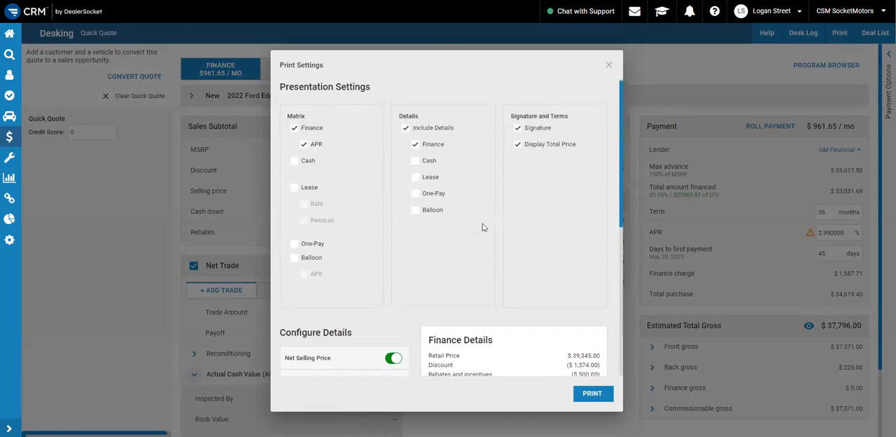
scroll(482, 226, "down", 2)
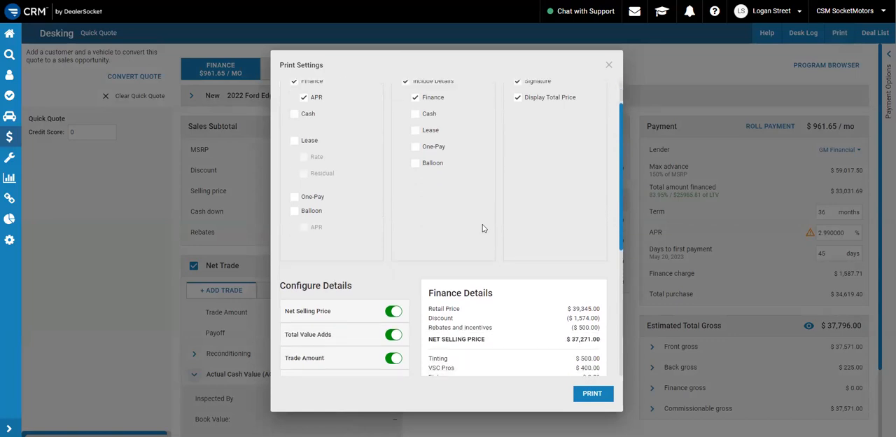
scroll(483, 228, "up", 2)
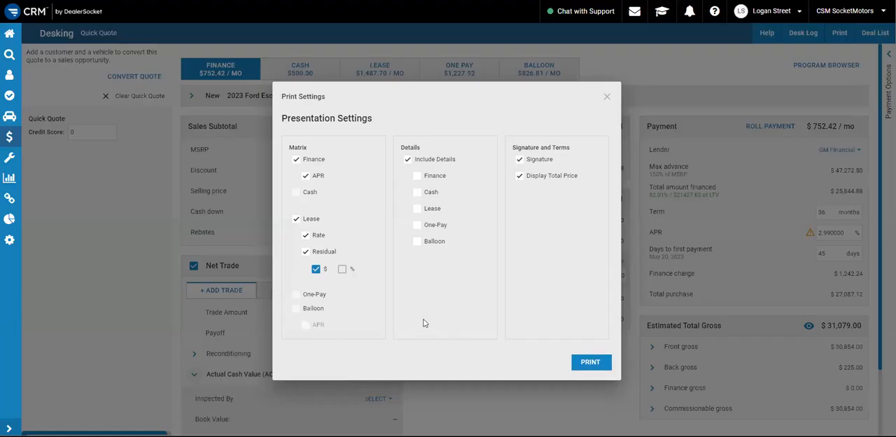
Include the Finance details in the 2023 Ford quote's print presentation and check their breakdown
left_click(417, 176)
scroll(450, 234, "down", 2)
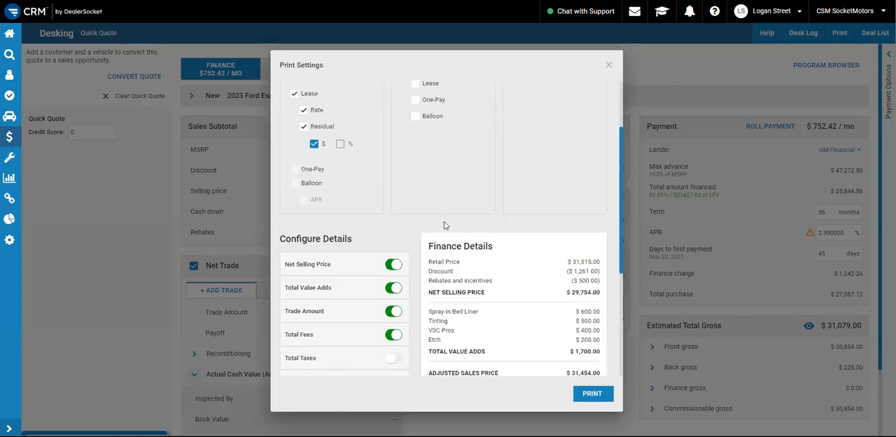
Review the Finance Details breakdown and the detail types that can be included in the 2023 Ford quote's print presentation
scroll(444, 225, "down", 3)
scroll(444, 224, "up", 5)
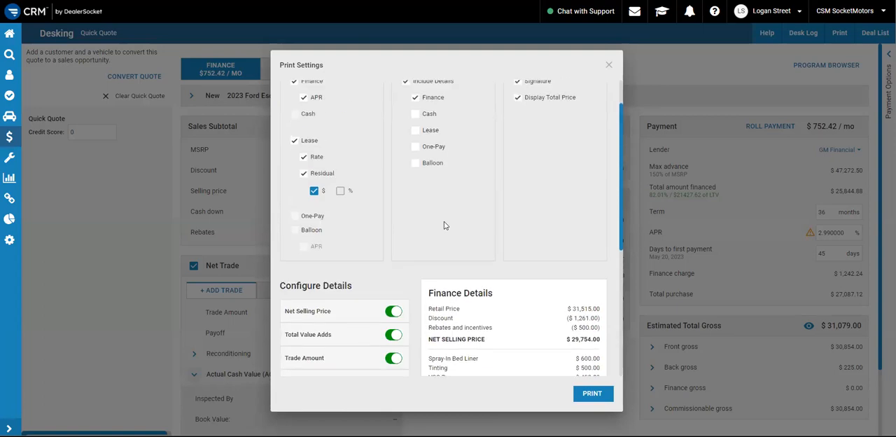
left_click(415, 117)
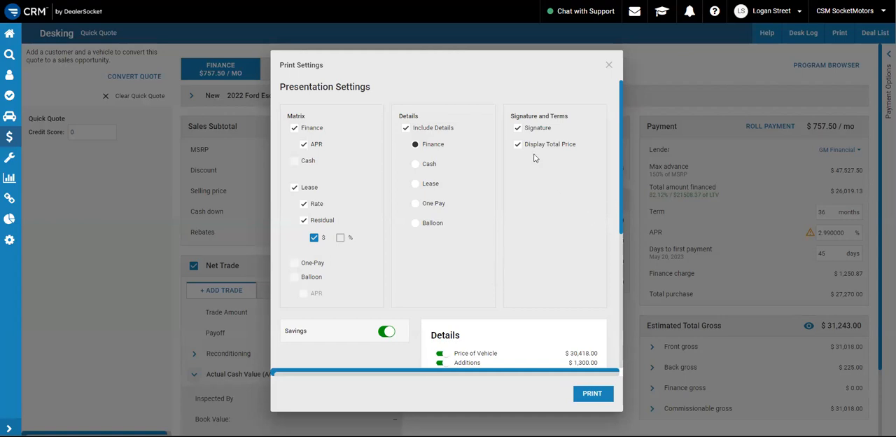
Examine the Details lines, their switches and the Savings option in the 2022 Ford quote's print settings
scroll(460, 228, "down", 5)
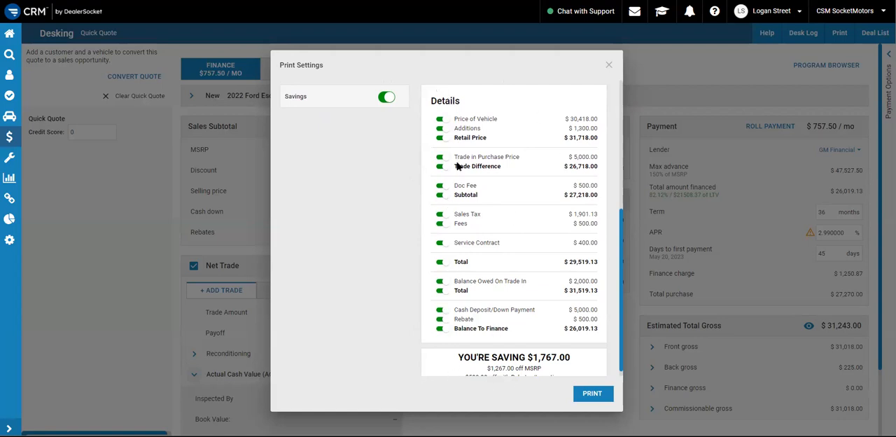
scroll(508, 175, "up", 1)
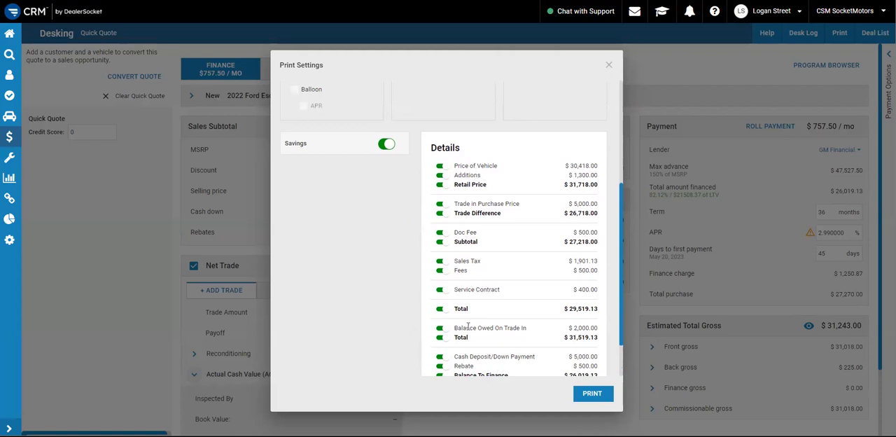
scroll(468, 326, "down", 1)
left_click(386, 98)
left_click(385, 131)
scroll(505, 224, "down", 1)
scroll(495, 293, "up", 5)
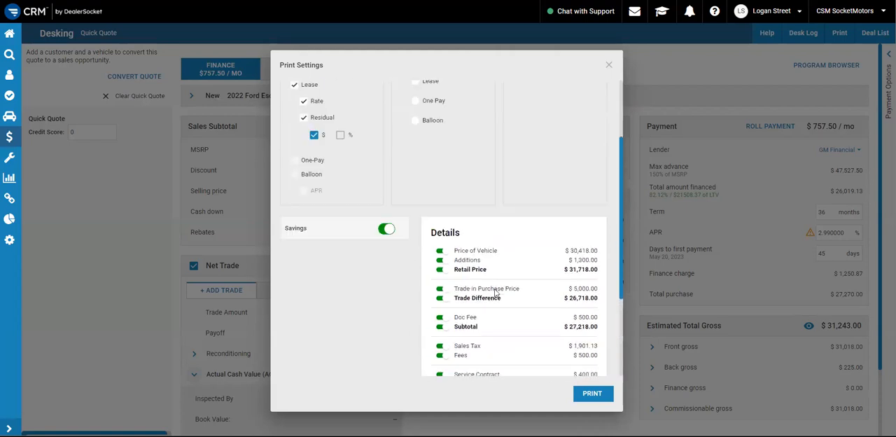
Exclude Lease from the matrix and print the 2022 Ford quote with its Finance details and savings
left_click(295, 188)
scroll(516, 268, "down", 2)
left_click(593, 398)
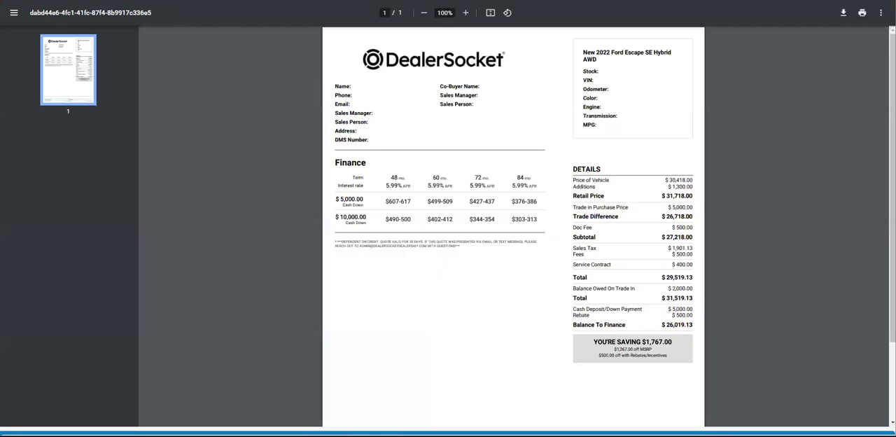
Switch to the purchase order in Foxit PDF Reader, compare it with the printed Details and highlight its documentation / processing fee label
key("alt+Tab")
scroll(414, 272, "up", 4)
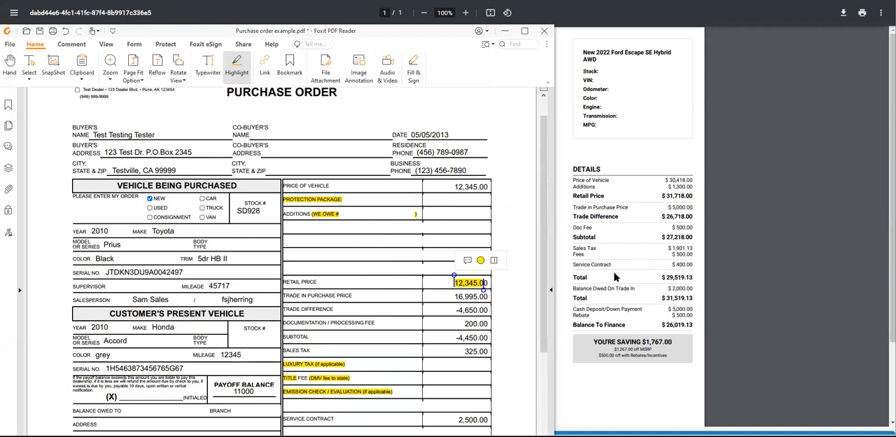
scroll(615, 277, "down", 1)
scroll(433, 265, "down", 1)
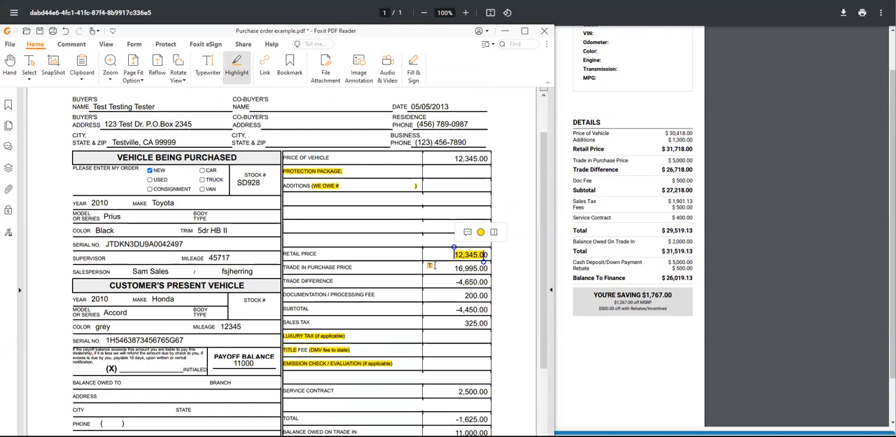
scroll(433, 265, "down", 1)
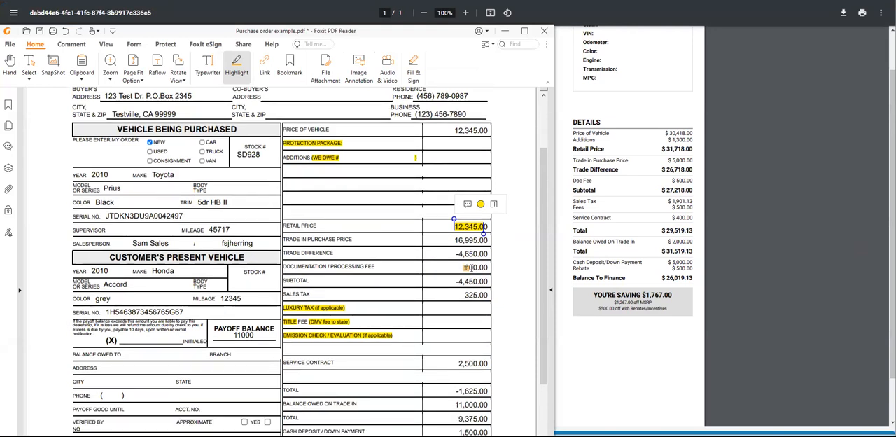
scroll(465, 268, "down", 1)
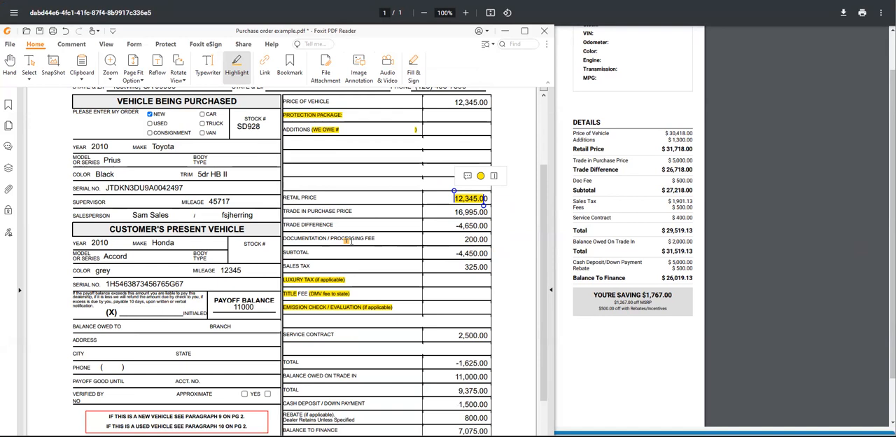
left_click_drag(308, 238, 369, 242)
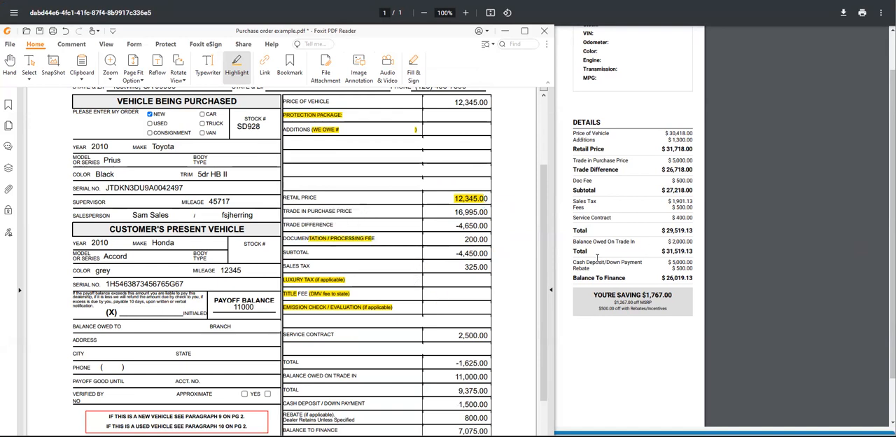
Compare the purchase order's remaining fee, trade-in and balance lines with the printed quote's Details, and return to the printed quote
scroll(598, 255, "down", 1)
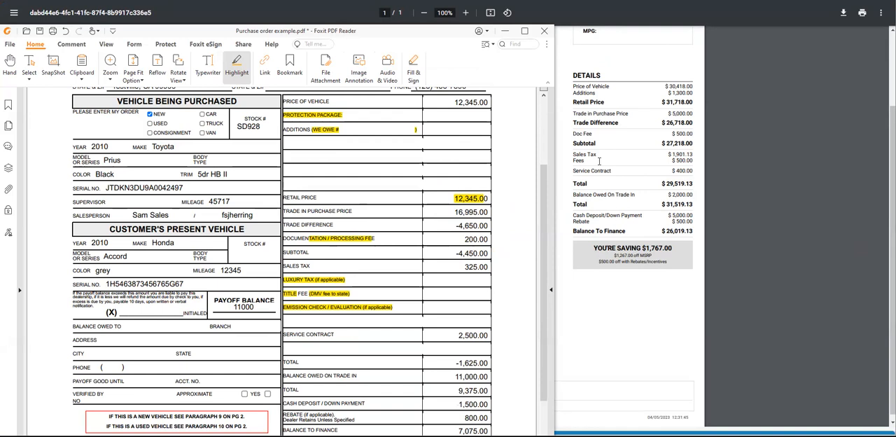
scroll(488, 278, "down", 2)
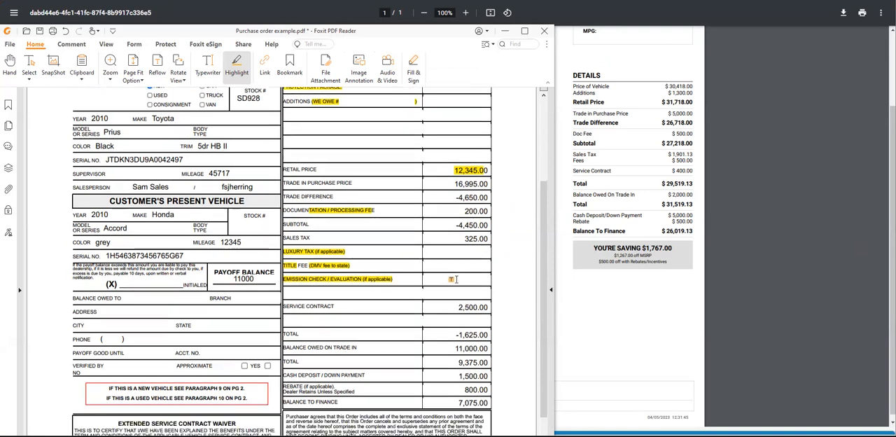
scroll(614, 233, "up", 1)
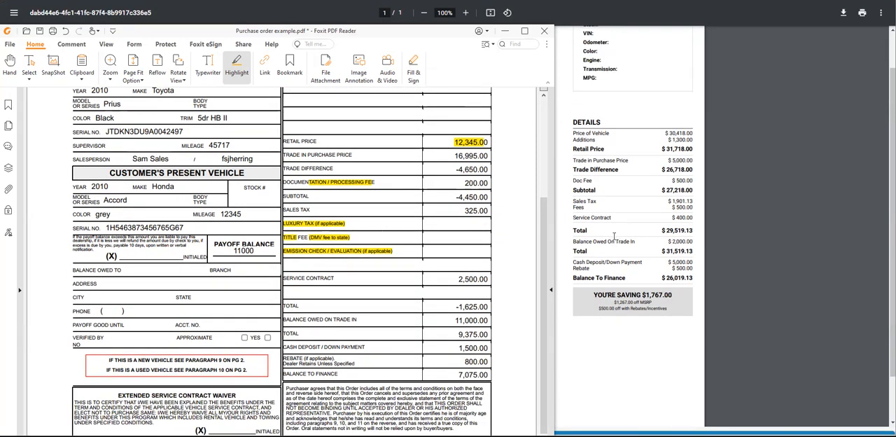
scroll(615, 238, "up", 1)
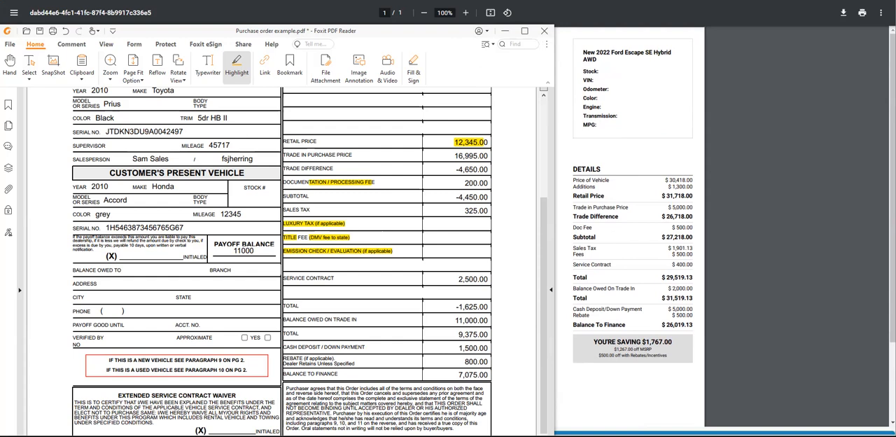
left_click(760, 208)
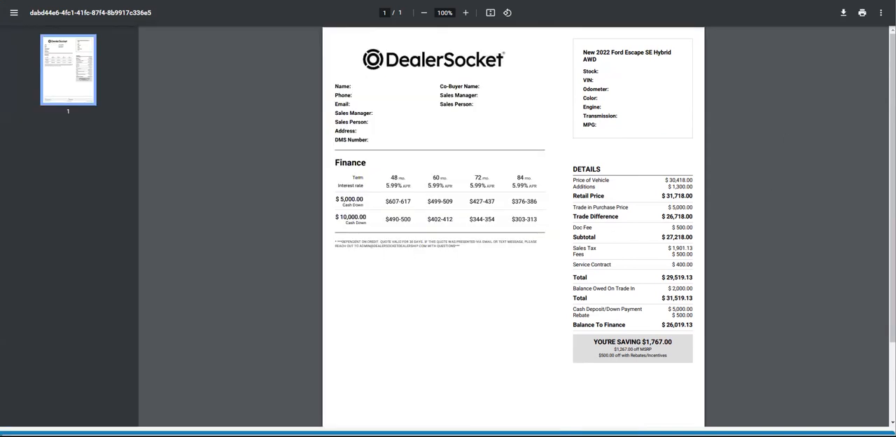